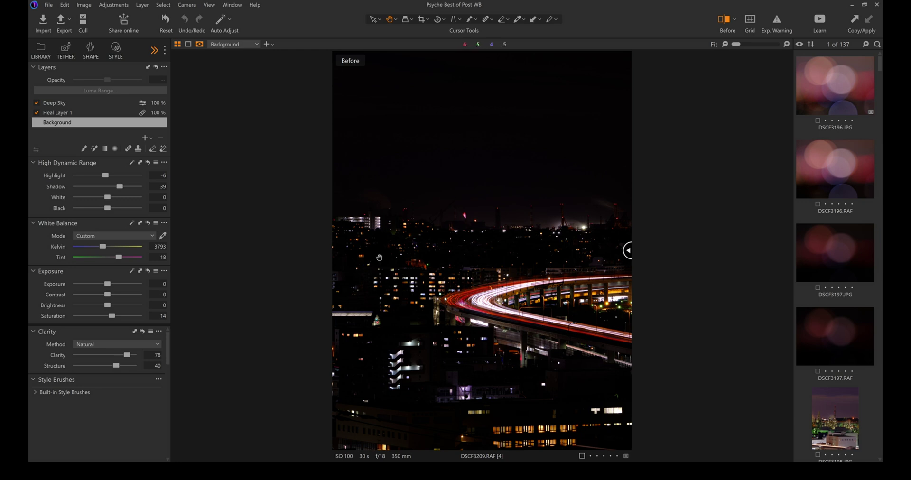
Step: Reveal the edited version across the whole night photo and bring up the base characteristics and style tools
{"action": "left_click_drag", "start_coordinate": [630, 252], "coordinate": [297, 251]}
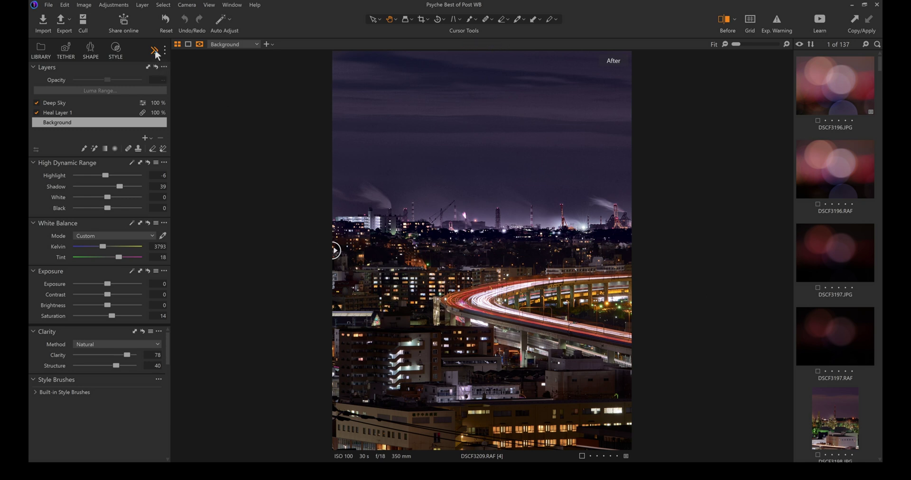
{"action": "key", "text": "ctrl+6"}
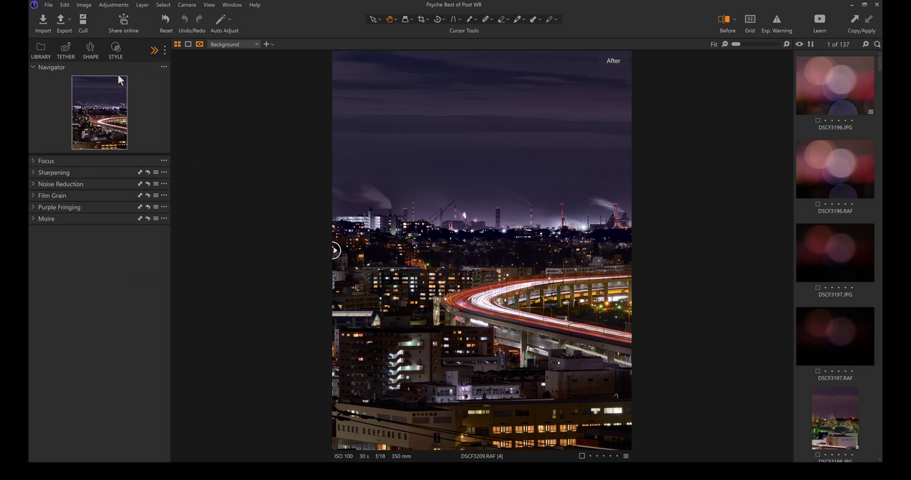
{"action": "key", "text": "ctrl+5"}
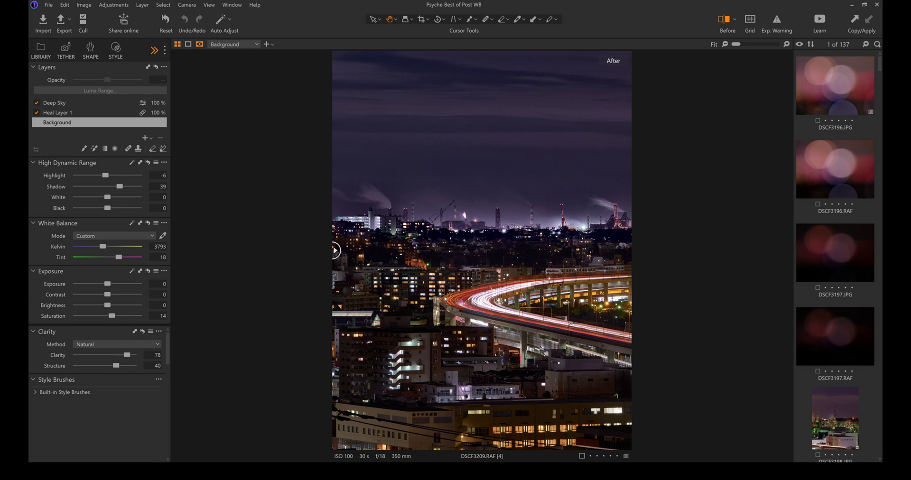
{"action": "left_click", "coordinate": [116, 49]}
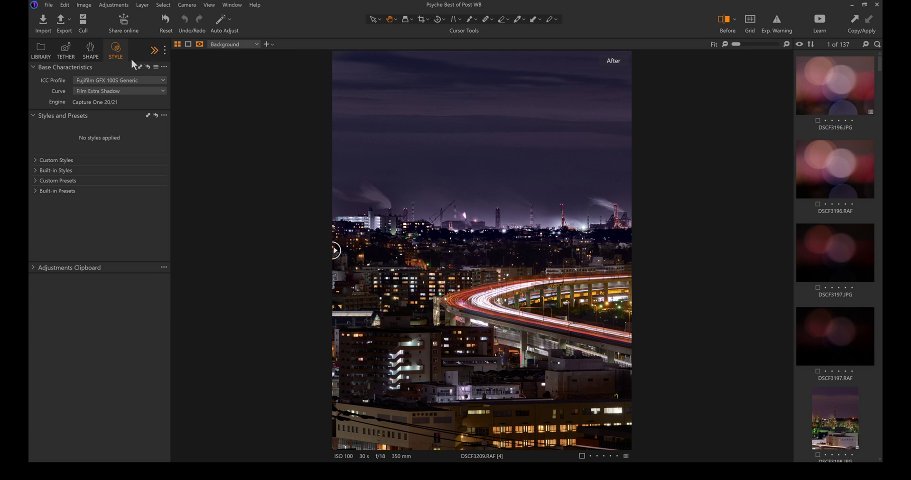
{"action": "key", "text": "ctrl+5"}
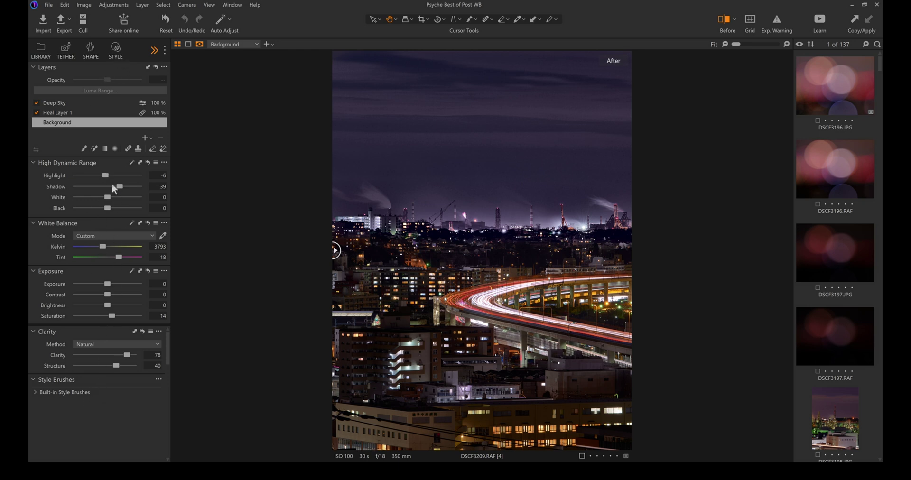
{"action": "left_click", "coordinate": [116, 51]}
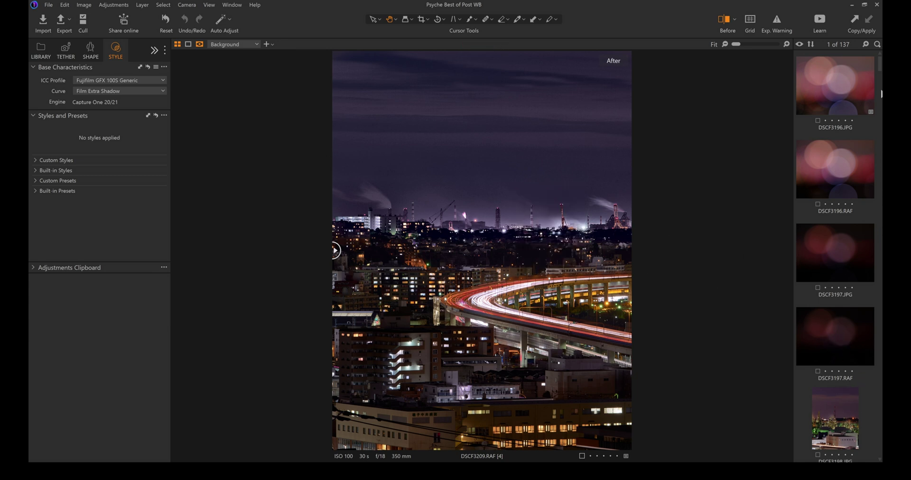
Step: Clear the current selection and open variant 5 of DSCF3209.RAF for viewing
{"action": "key", "text": "ctrl+d"}
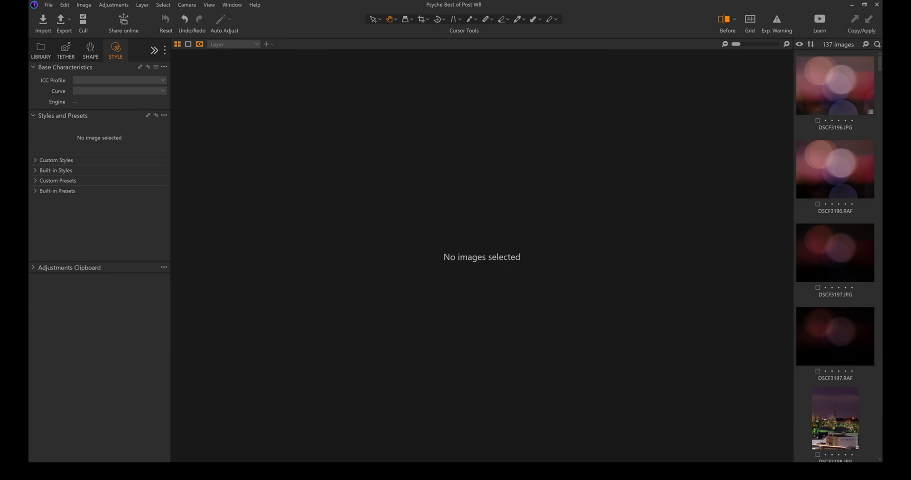
{"action": "scroll", "coordinate": [835, 256], "scroll_direction": "down", "scroll_amount": 15}
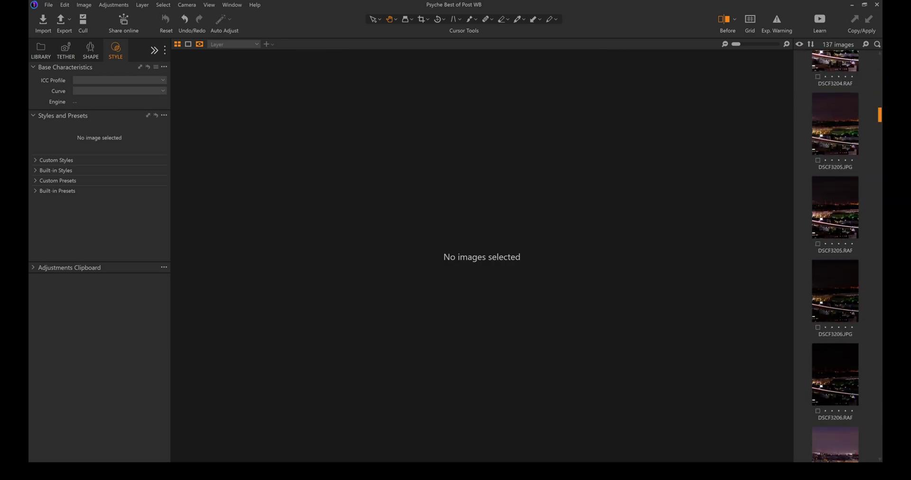
{"action": "scroll", "coordinate": [835, 256], "scroll_direction": "down", "scroll_amount": 4}
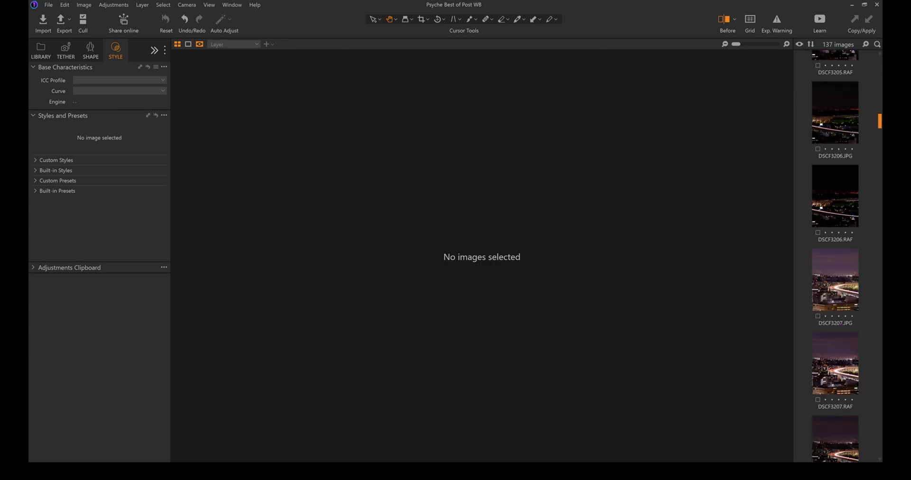
{"action": "left_click", "coordinate": [835, 334]}
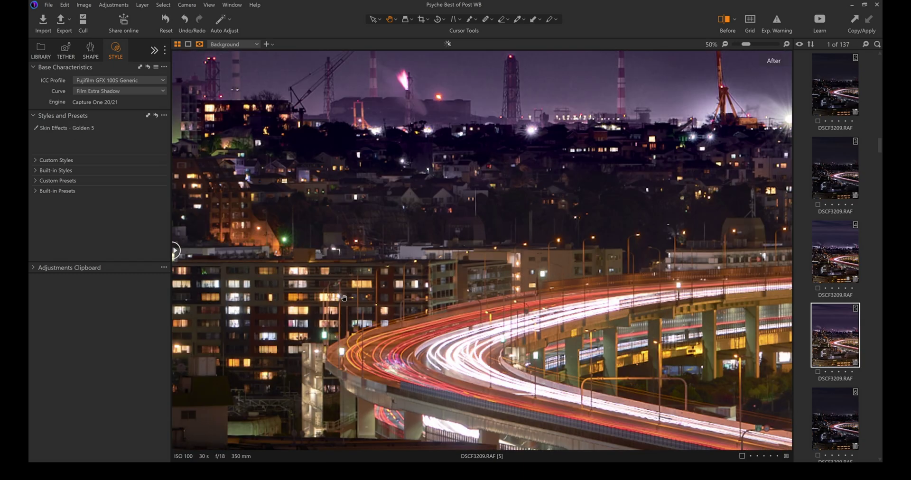
Step: Compare variant 5 before and after editing, and examine the buildings and the flame on the skyline at close range
{"action": "left_click_drag", "start_coordinate": [354, 289], "coordinate": [494, 268]}
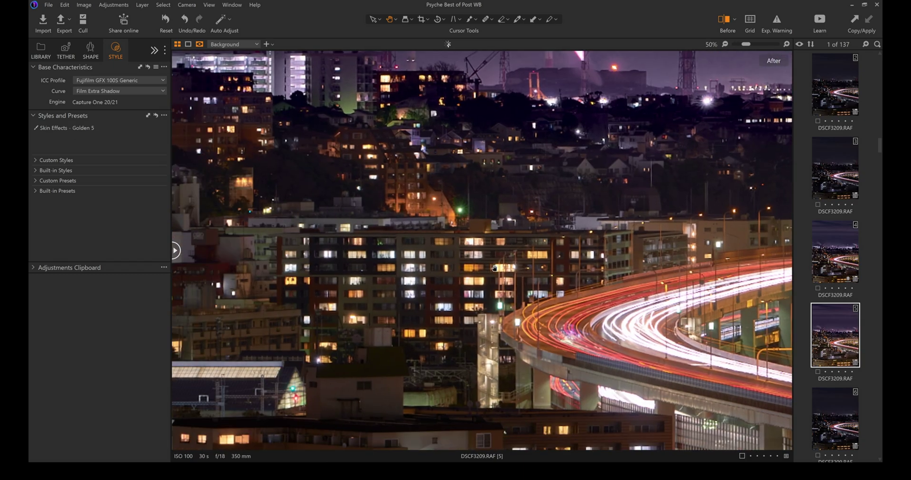
{"action": "key", "text": "ctrl+0"}
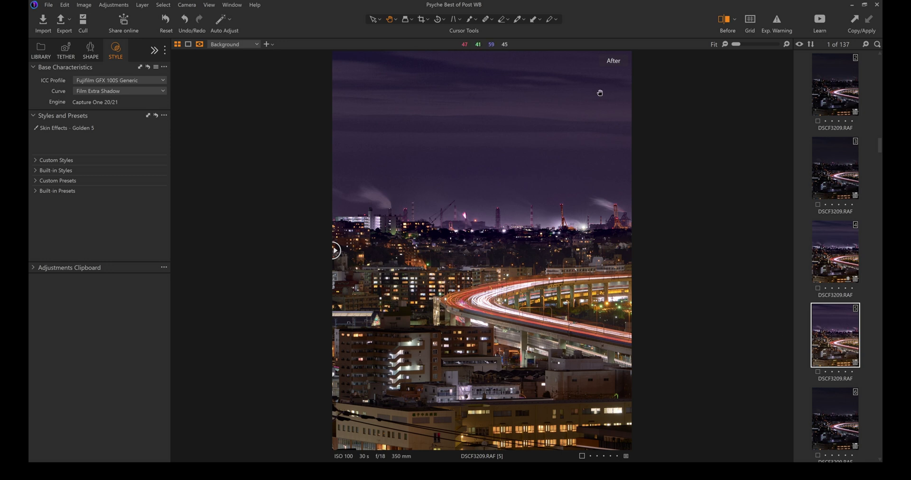
{"action": "left_click_drag", "start_coordinate": [335, 250], "coordinate": [388, 250]}
{"action": "left_click_drag", "start_coordinate": [445, 272], "coordinate": [334, 277]}
{"action": "scroll", "coordinate": [463, 208], "scroll_direction": "up", "scroll_amount": 3}
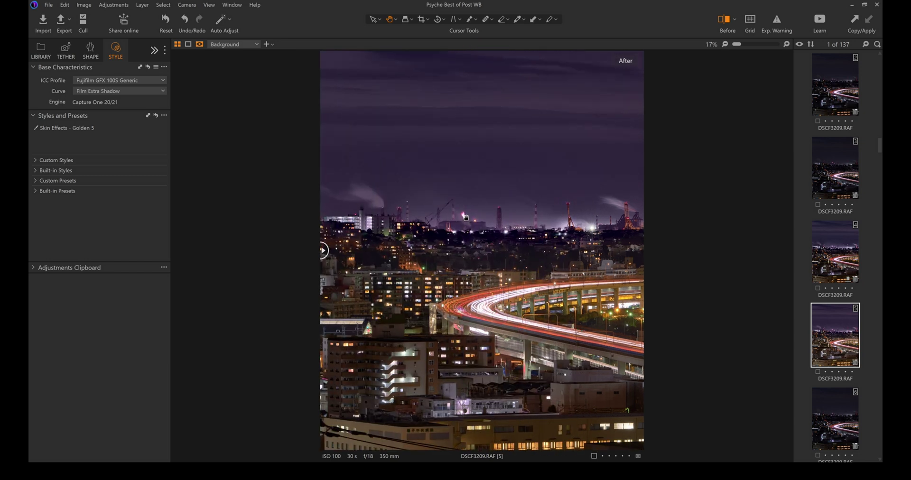
{"action": "scroll", "coordinate": [423, 206], "scroll_direction": "up", "scroll_amount": 5}
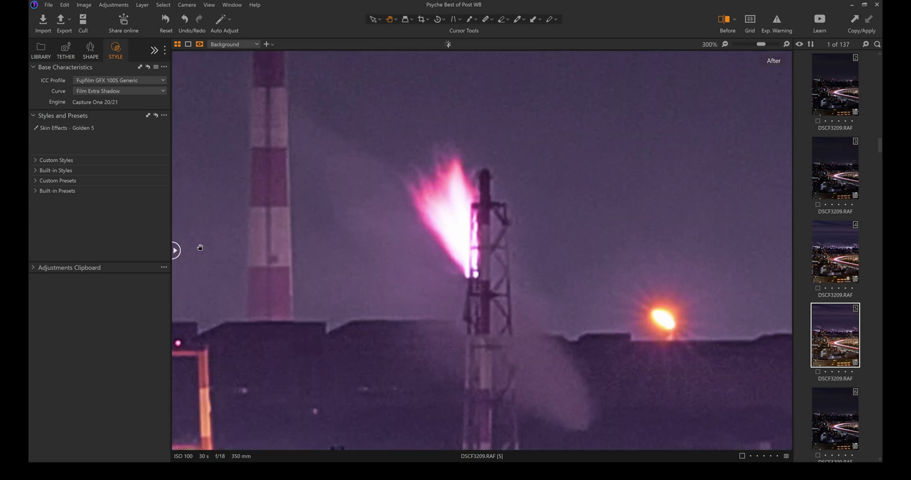
{"action": "left_click_drag", "start_coordinate": [173, 250], "coordinate": [120, 307]}
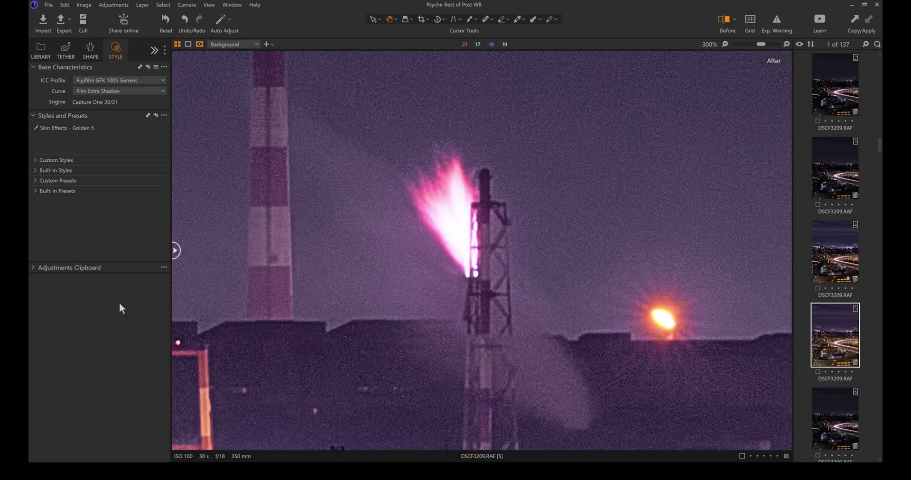
{"action": "scroll", "coordinate": [603, 304], "scroll_direction": "down", "scroll_amount": 5}
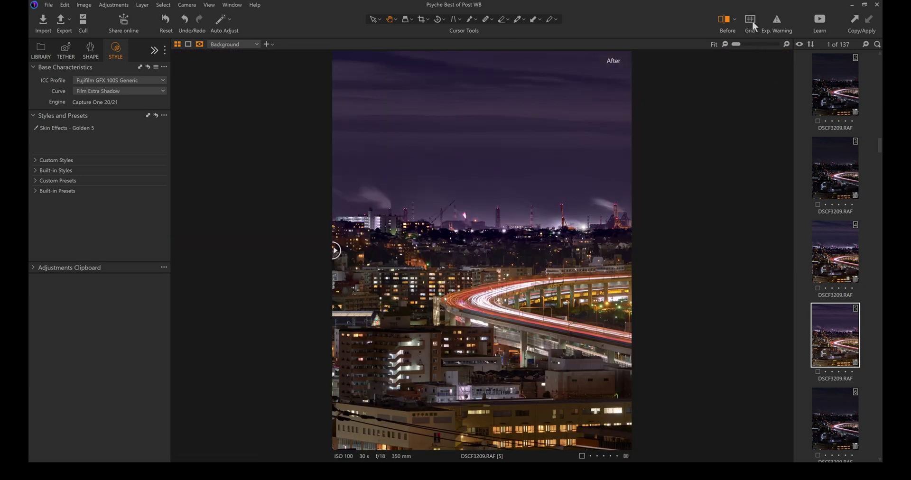
Step: Create a new unedited variant of DSCF3209.RAF and set its base curve to Film Extra Shadow
{"action": "key", "text": "F2"}
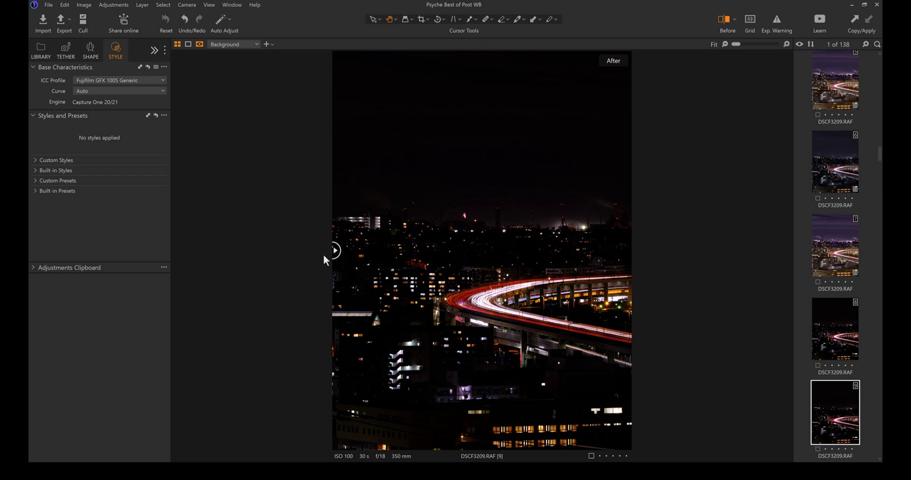
{"action": "left_click_drag", "start_coordinate": [335, 250], "coordinate": [204, 289]}
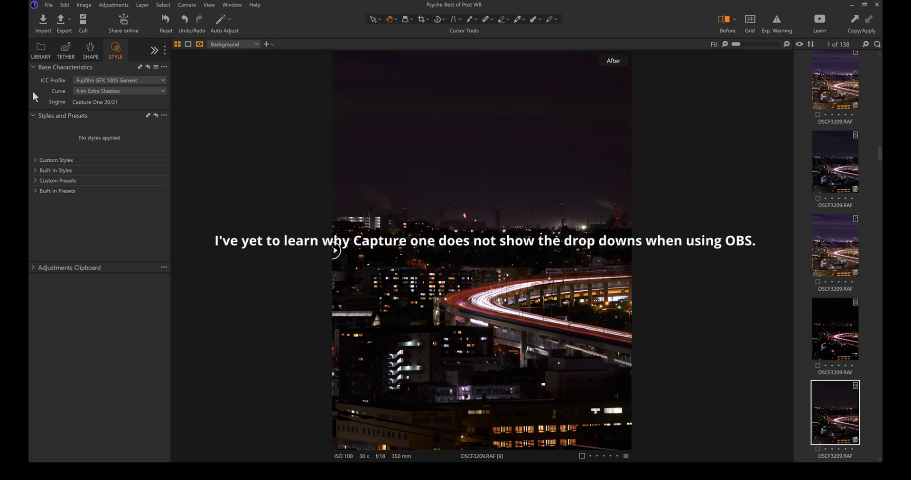
{"action": "left_click", "coordinate": [33, 116]}
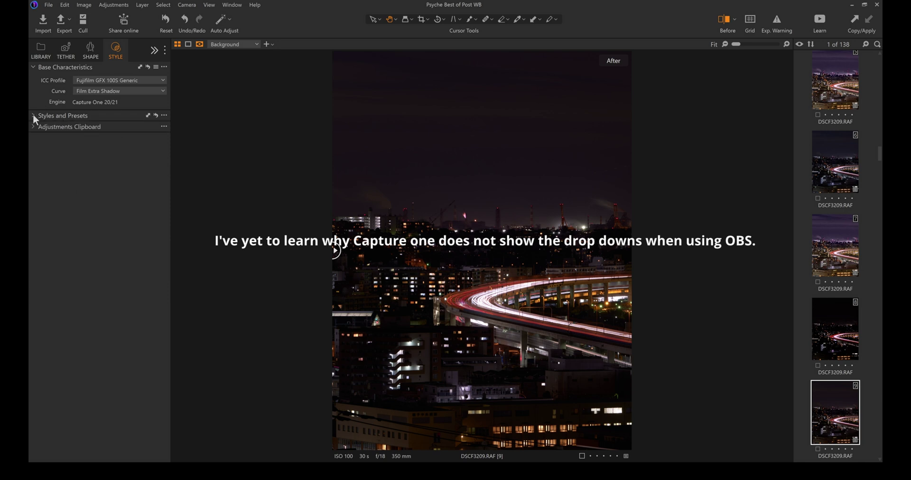
{"action": "left_click", "coordinate": [33, 115]}
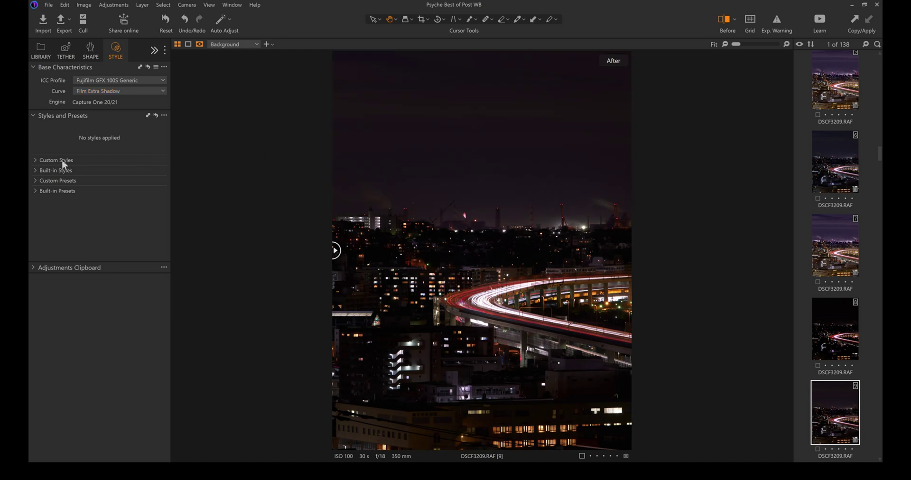
{"action": "left_click", "coordinate": [33, 115]}
{"action": "left_click", "coordinate": [33, 114]}
Step: Apply the built-in IQ style Landscape to the new variant and set the curve back to Film Extra Shadow
{"action": "left_click", "coordinate": [36, 170]}
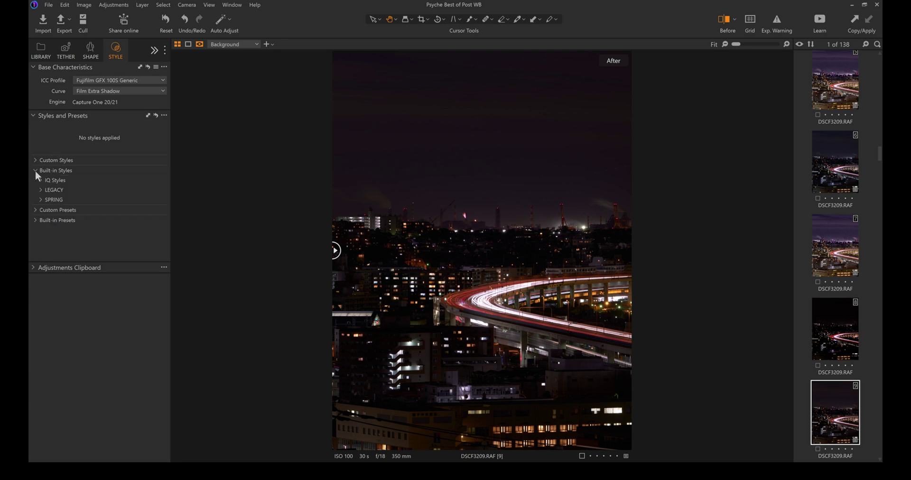
{"action": "left_click", "coordinate": [41, 179]}
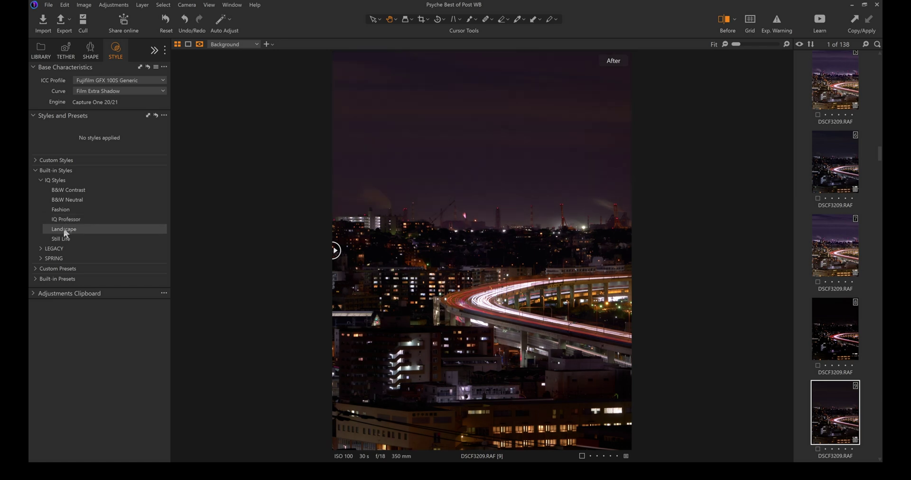
{"action": "left_click", "coordinate": [65, 230]}
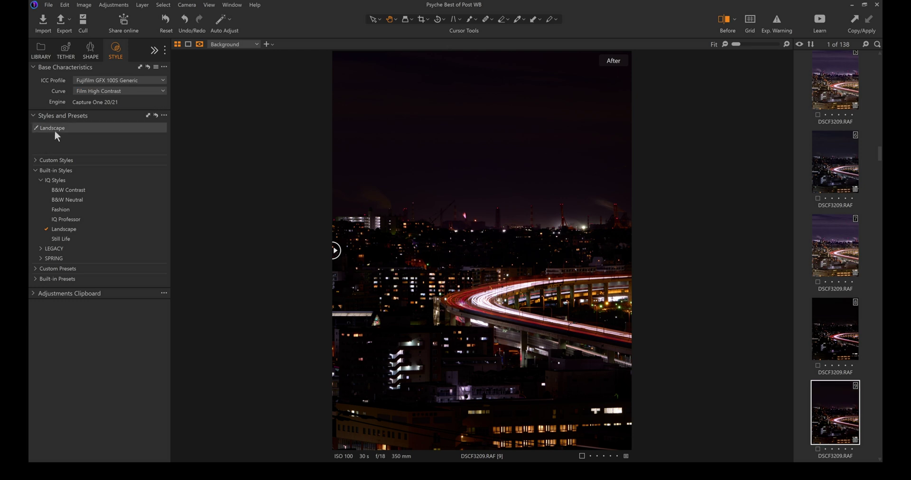
{"action": "left_click", "coordinate": [161, 90]}
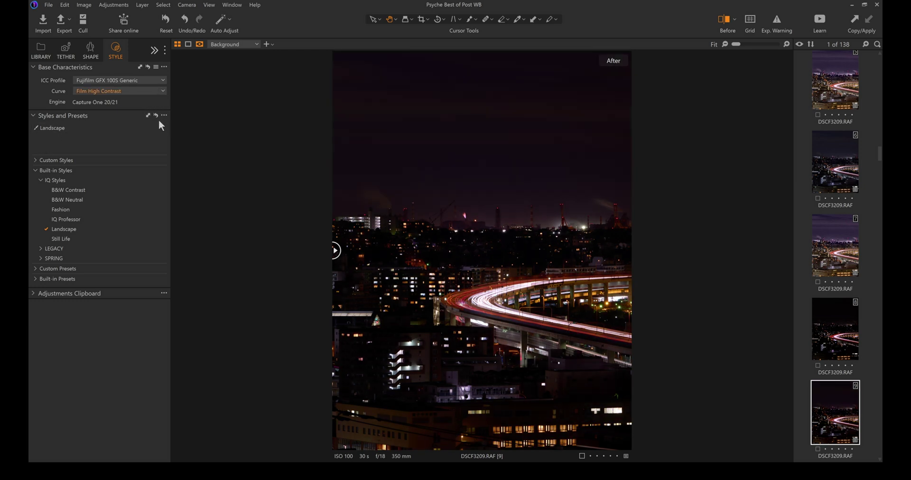
{"action": "left_click", "coordinate": [129, 109]}
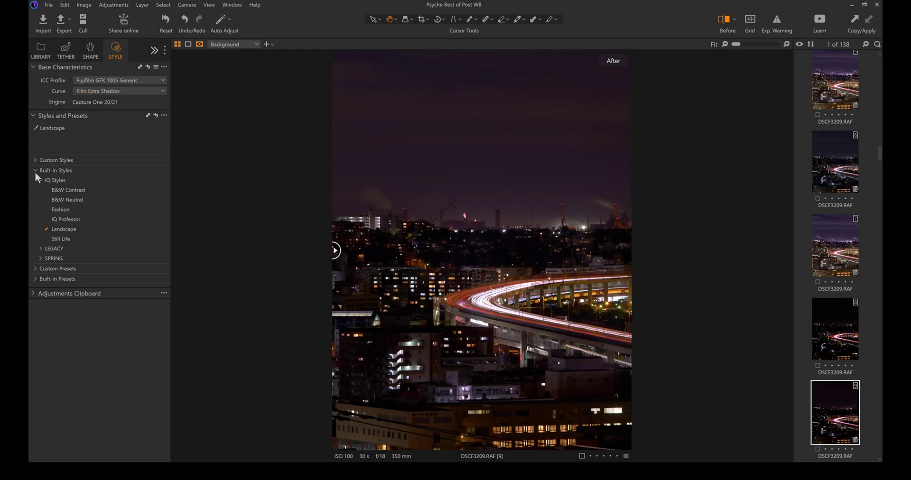
Step: Apply the legacy style Skin Effects - Golden 5, comparing it with no style and with the Landscape style
{"action": "left_click", "coordinate": [40, 249]}
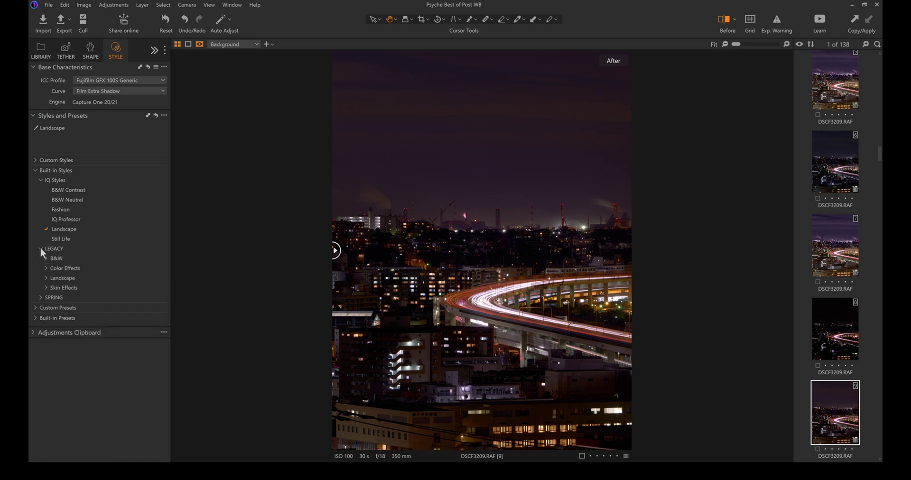
{"action": "left_click", "coordinate": [46, 287]}
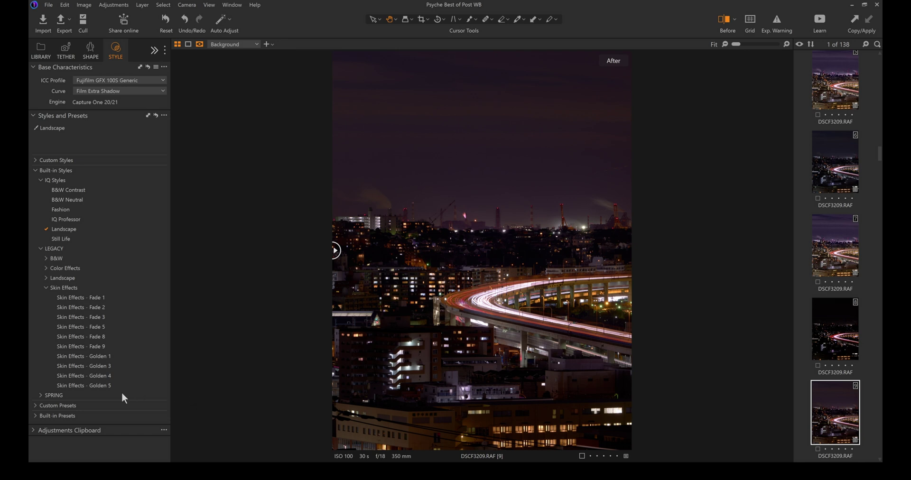
{"action": "left_click", "coordinate": [92, 388]}
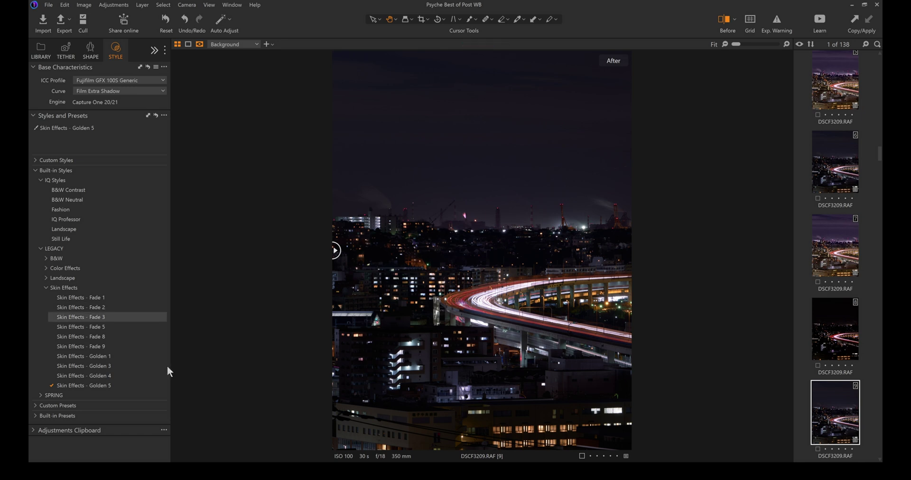
{"action": "left_click", "coordinate": [70, 385]}
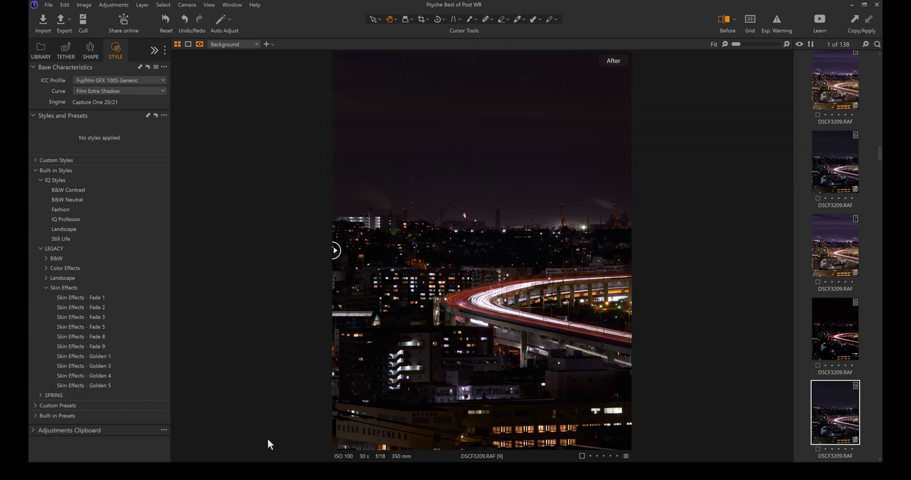
{"action": "left_click", "coordinate": [111, 385]}
{"action": "left_click", "coordinate": [58, 387]}
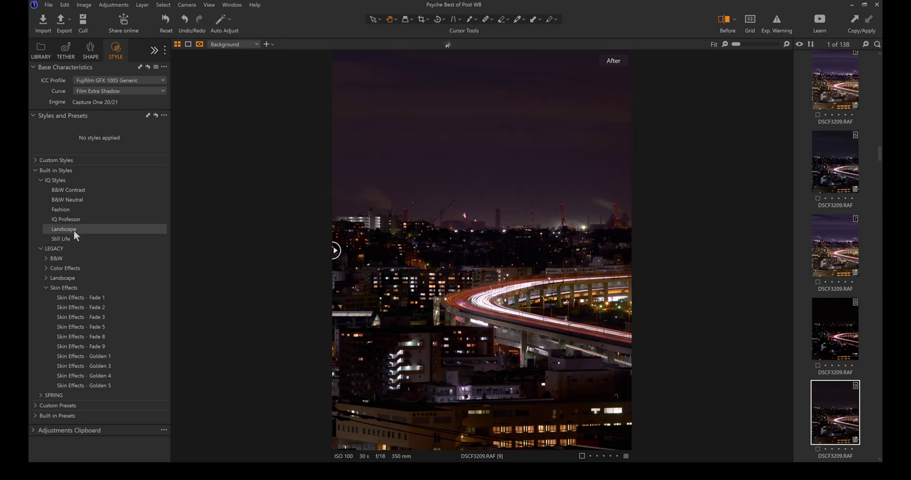
{"action": "left_click", "coordinate": [73, 229]}
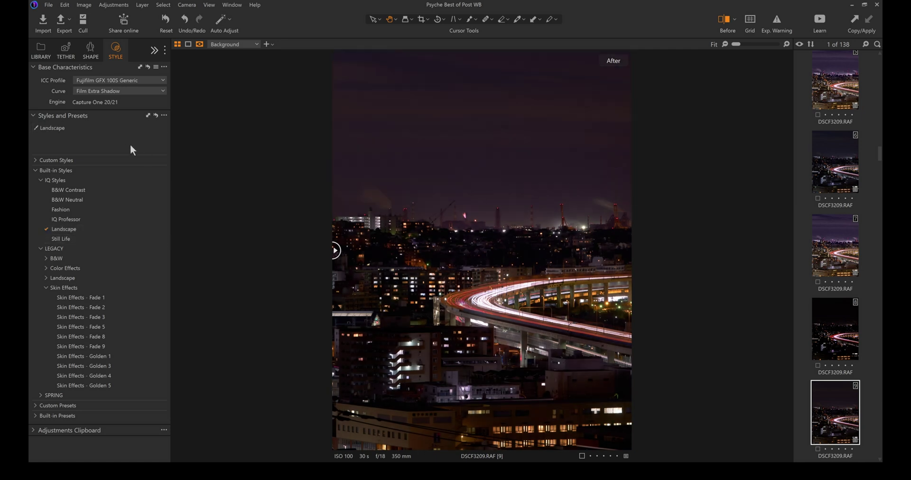
{"action": "left_click", "coordinate": [106, 384]}
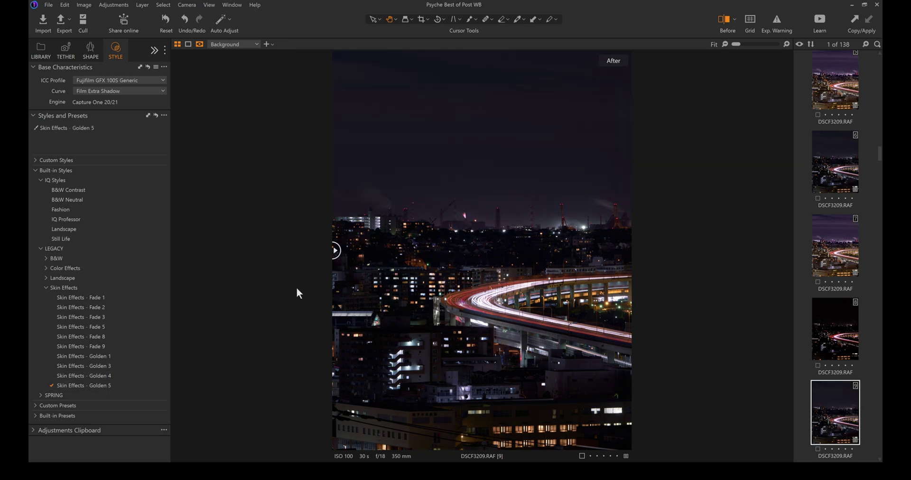
Step: Apply the custom curve preset customtuneTDM83432 on top of the Golden 5 style
{"action": "left_click", "coordinate": [35, 406]}
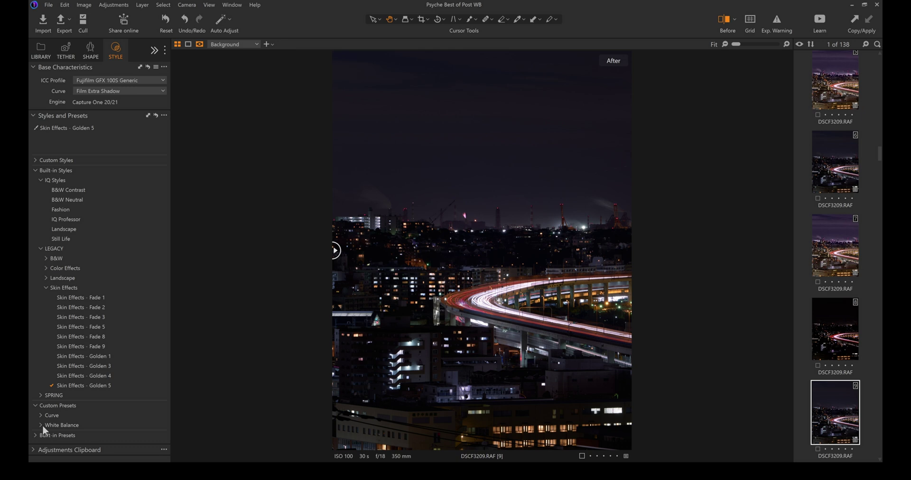
{"action": "left_click", "coordinate": [41, 416]}
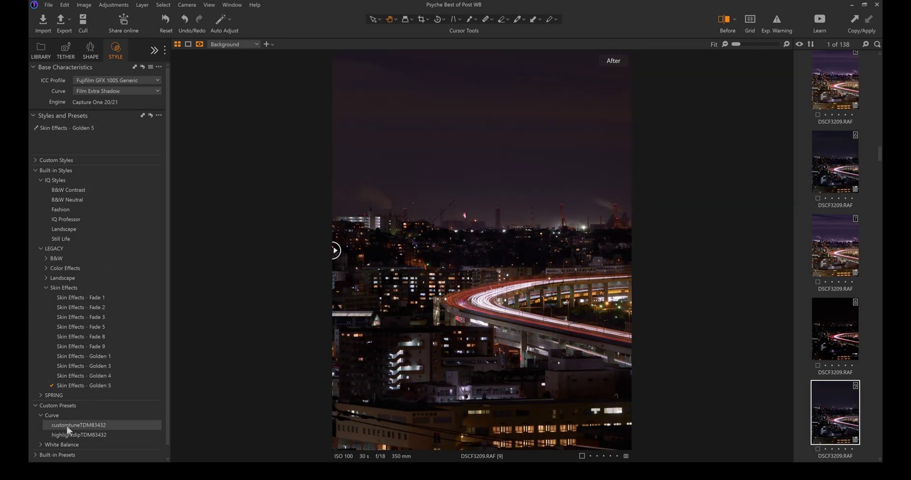
{"action": "left_click", "coordinate": [66, 425]}
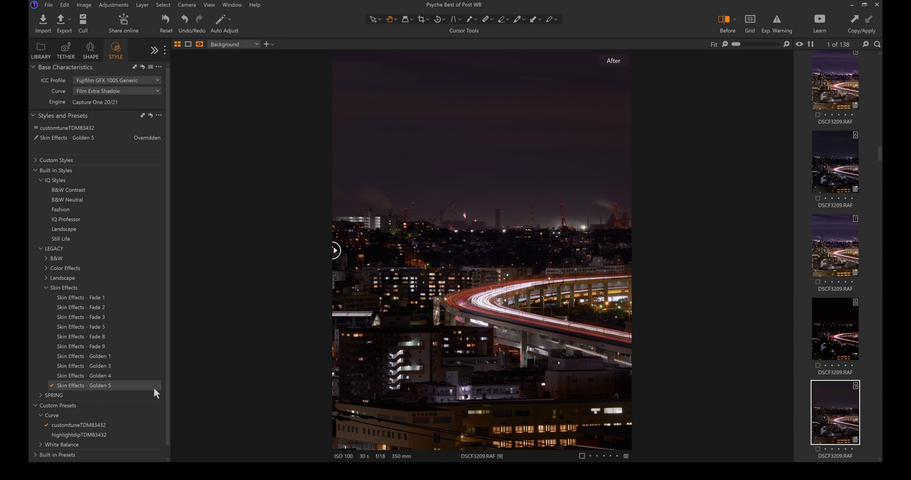
Step: Compare the photo with and without the Skin Effects - Golden 5 style and the customtuneTDM83432 curve preset
{"action": "left_click", "coordinate": [101, 386]}
{"action": "left_click", "coordinate": [101, 385]}
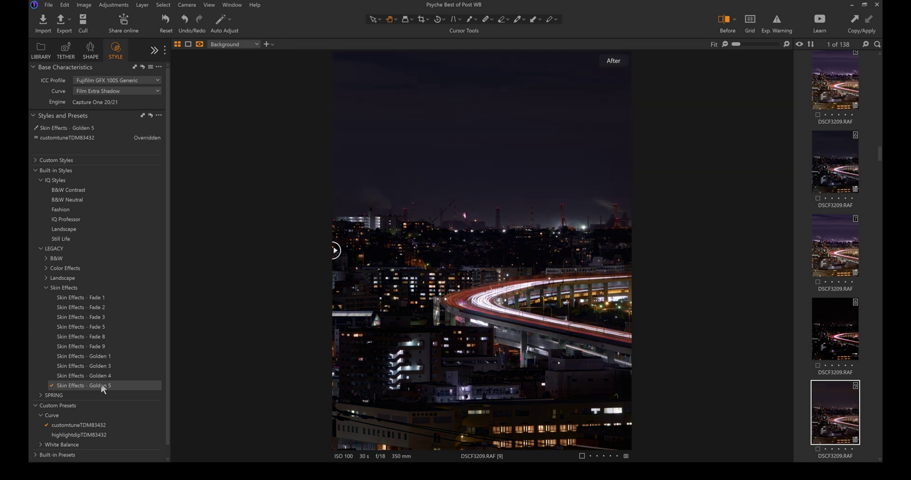
{"action": "left_click", "coordinate": [101, 386]}
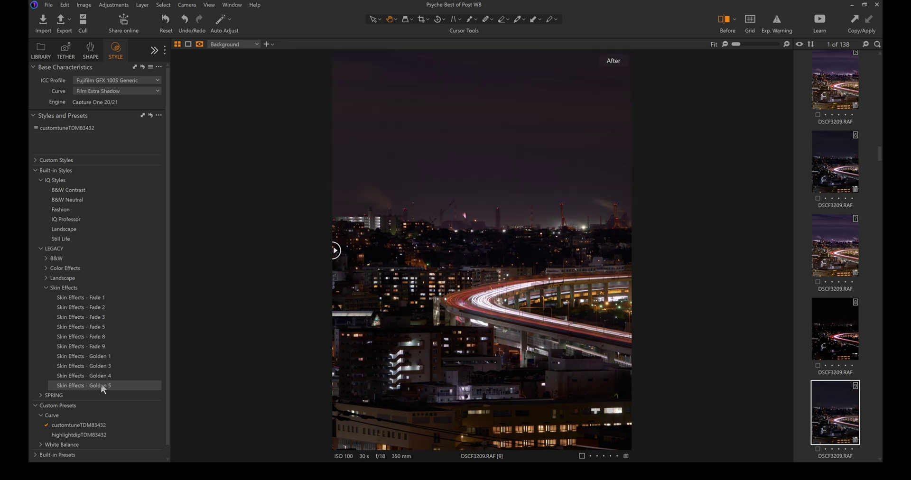
{"action": "left_click", "coordinate": [101, 385]}
{"action": "left_click", "coordinate": [101, 385]}
{"action": "left_click", "coordinate": [87, 426]}
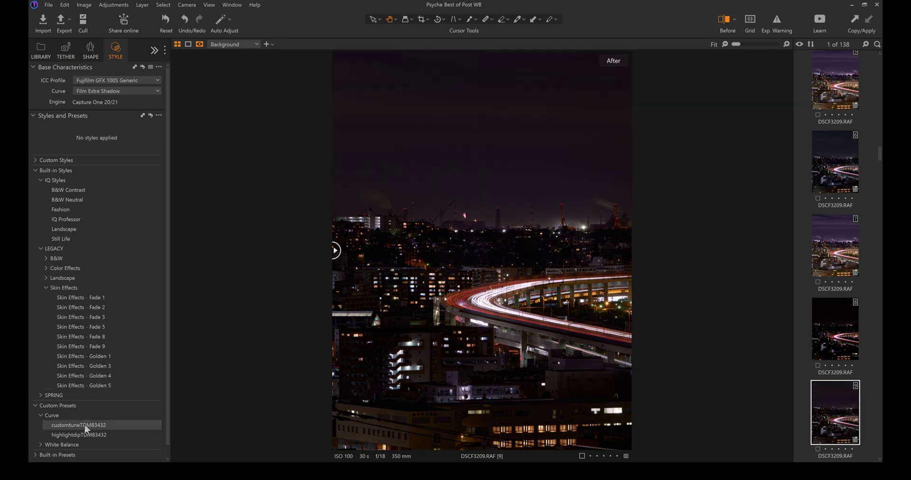
{"action": "left_click", "coordinate": [86, 425]}
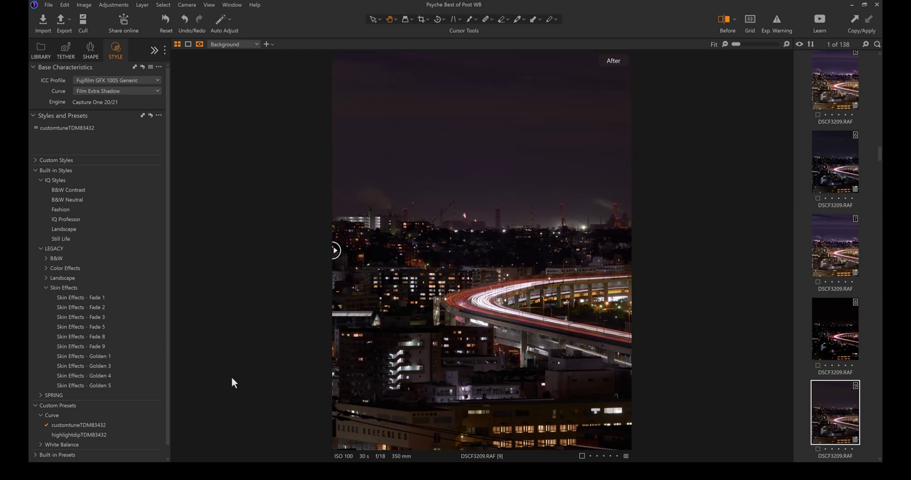
Step: Apply Skin Effects - Golden 5 as the only style in place of the custom curve preset, and clone the variant
{"action": "left_click", "coordinate": [66, 384]}
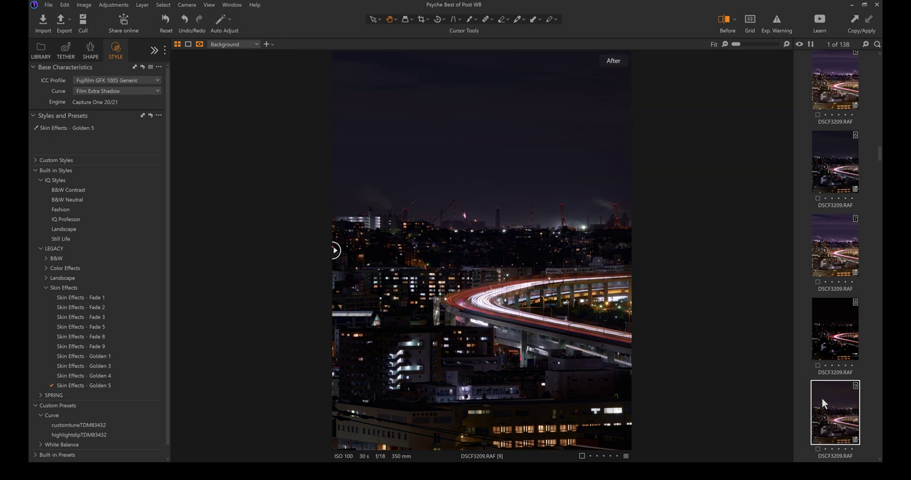
{"action": "left_click", "coordinate": [759, 107]}
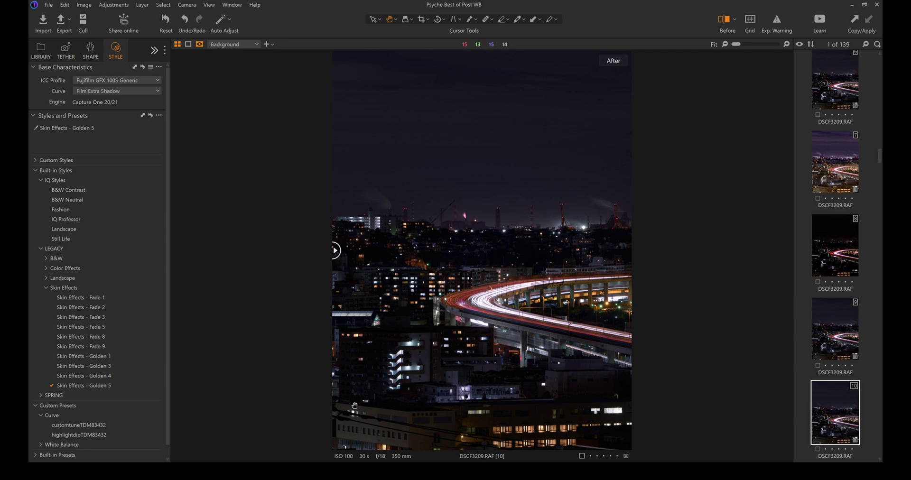
Step: Try the customtuneTDM83432 curve preset on the cloned variant, and remove it again
{"action": "scroll", "coordinate": [167, 324], "scroll_direction": "down", "scroll_amount": 1}
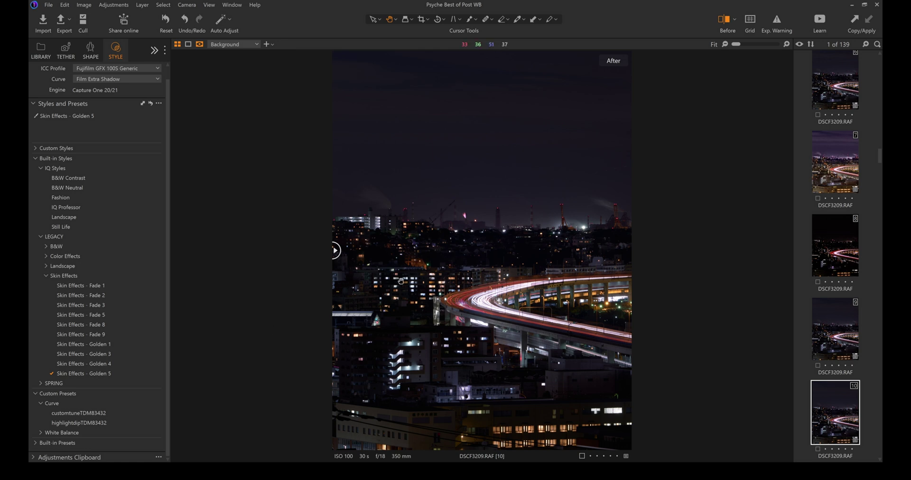
{"action": "left_click", "coordinate": [79, 413]}
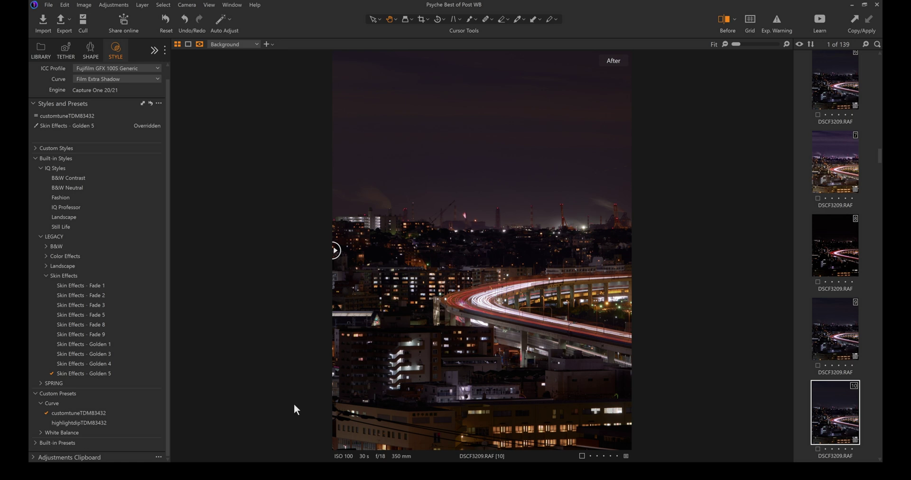
{"action": "left_click", "coordinate": [54, 416]}
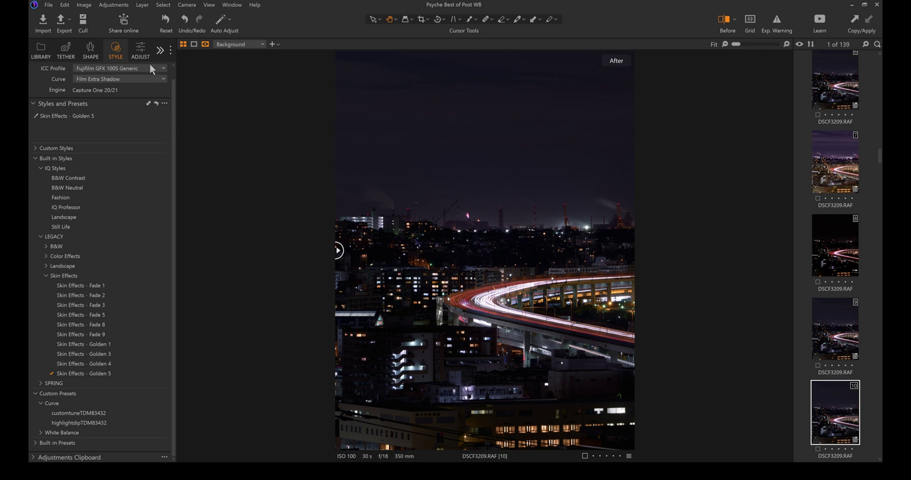
Step: Examine the dashed light trail in the dark sky above the cranes at 100% magnification
{"action": "left_click", "coordinate": [140, 50]}
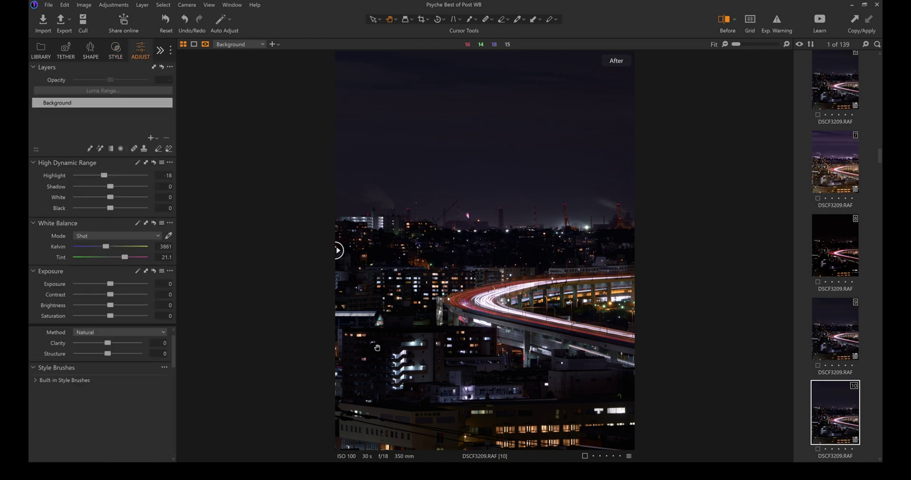
{"action": "key", "text": "ctrl+plus"}
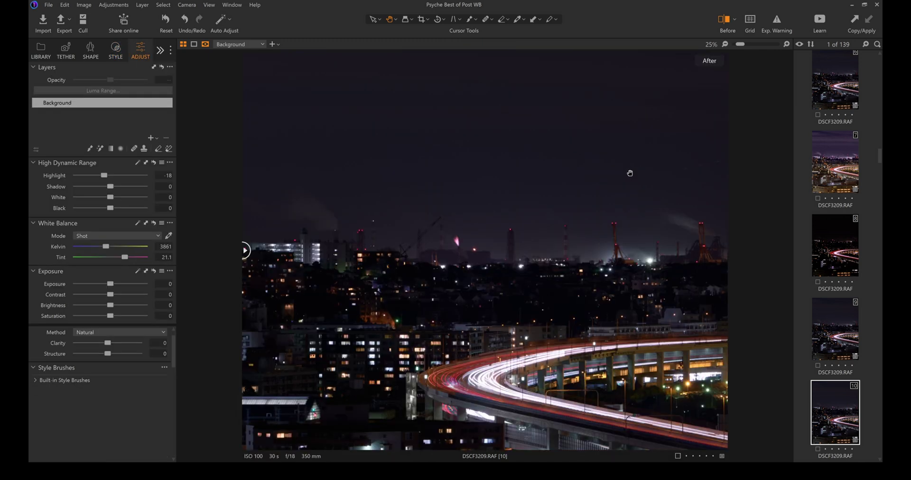
{"action": "scroll", "coordinate": [636, 180], "scroll_direction": "up", "scroll_amount": 2}
{"action": "left_click_drag", "start_coordinate": [589, 217], "coordinate": [650, 264]}
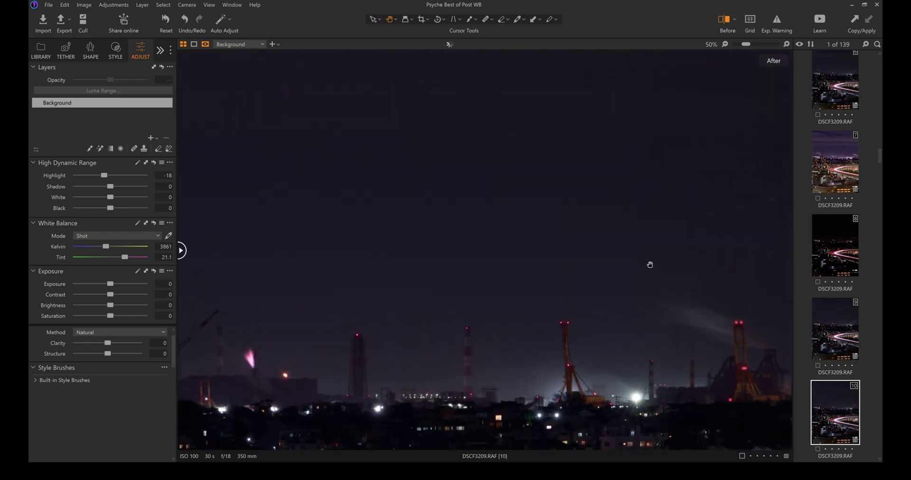
{"action": "scroll", "coordinate": [701, 248], "scroll_direction": "up", "scroll_amount": 1}
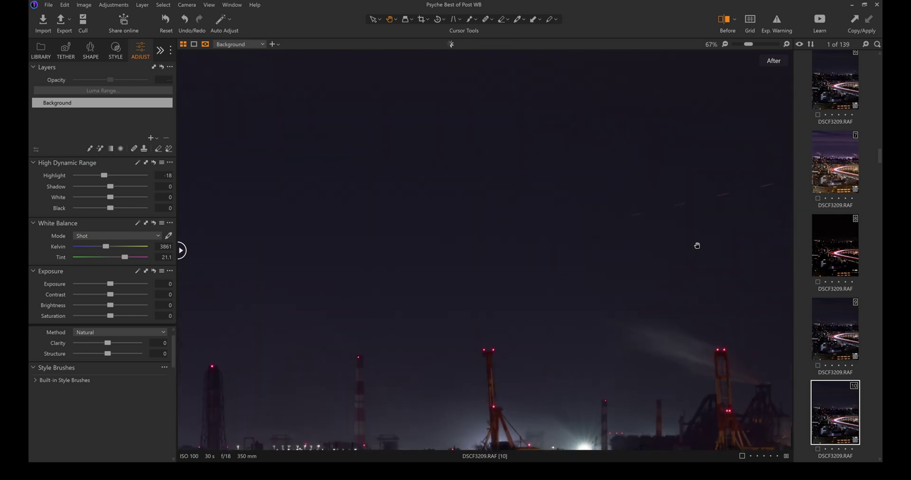
{"action": "scroll", "coordinate": [697, 245], "scroll_direction": "up", "scroll_amount": 1}
{"action": "left_click_drag", "start_coordinate": [695, 240], "coordinate": [476, 285]}
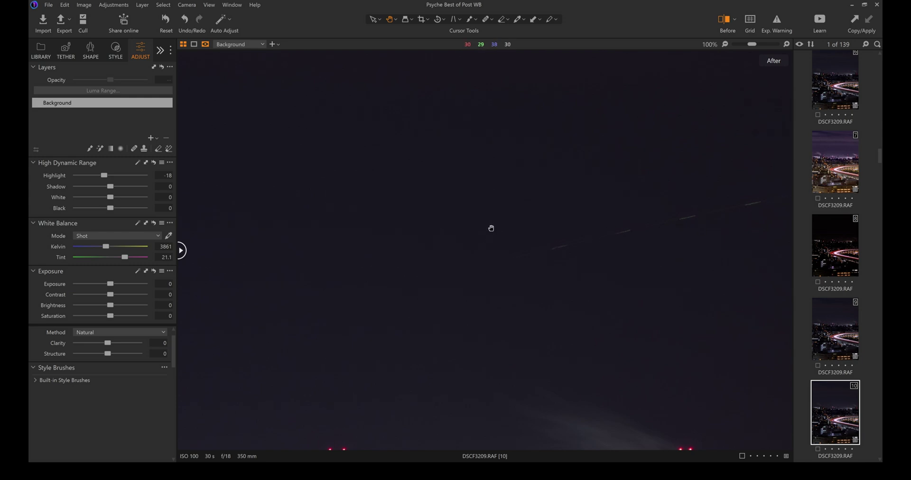
Step: Paint one continuous heal stroke over the dashed light trail in the sky
{"action": "left_click", "coordinate": [487, 20]}
{"action": "scroll", "coordinate": [599, 249], "scroll_direction": "down", "scroll_amount": 1}
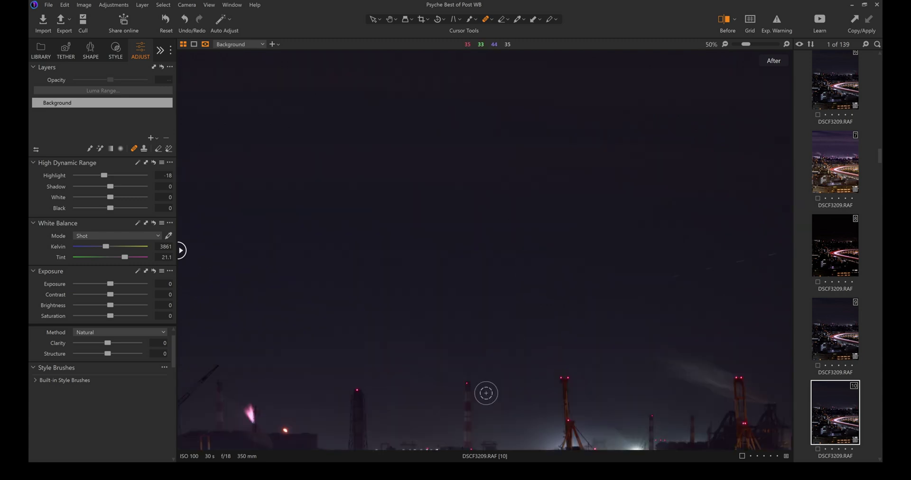
{"action": "left_click", "coordinate": [390, 20]}
{"action": "left_click_drag", "start_coordinate": [647, 274], "coordinate": [559, 234]}
{"action": "scroll", "coordinate": [690, 266], "scroll_direction": "up", "scroll_amount": 1}
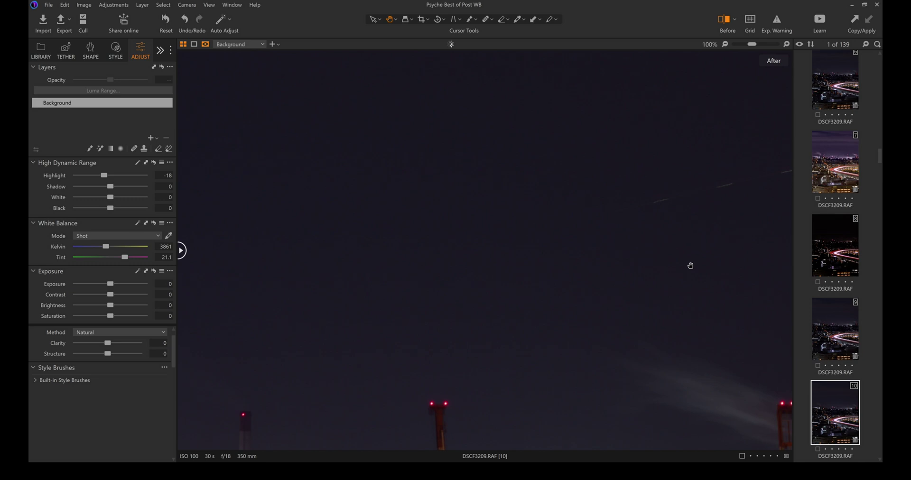
{"action": "scroll", "coordinate": [488, 264], "scroll_direction": "up", "scroll_amount": 1}
{"action": "scroll", "coordinate": [642, 285], "scroll_direction": "up", "scroll_amount": 1}
{"action": "mouse_move", "coordinate": [642, 284]}
{"action": "left_mouse_down"}
{"action": "mouse_move", "coordinate": [599, 283]}
{"action": "mouse_move", "coordinate": [385, 390]}
{"action": "mouse_move", "coordinate": [403, 368]}
{"action": "left_mouse_up"}
{"action": "scroll", "coordinate": [406, 362], "scroll_direction": "down", "scroll_amount": 1}
{"action": "left_click_drag", "start_coordinate": [570, 348], "coordinate": [307, 297]}
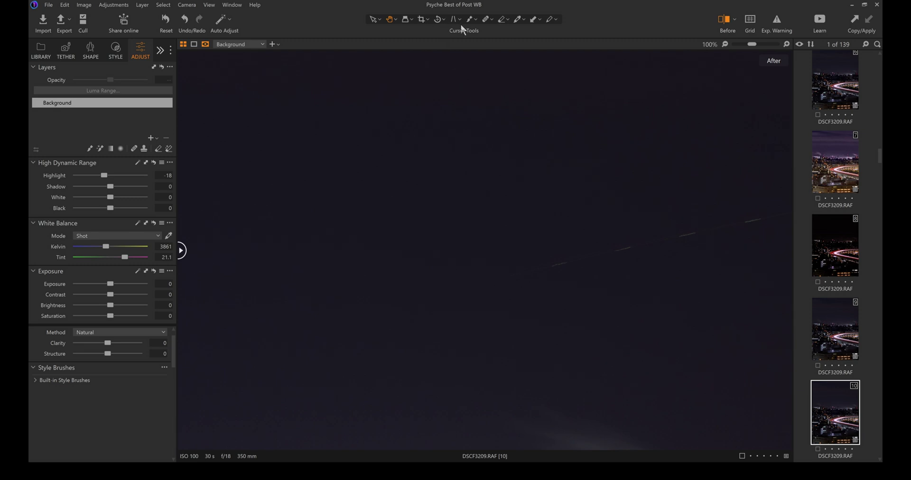
{"action": "left_click", "coordinate": [484, 20]}
{"action": "left_click_drag", "start_coordinate": [787, 211], "coordinate": [474, 284]}
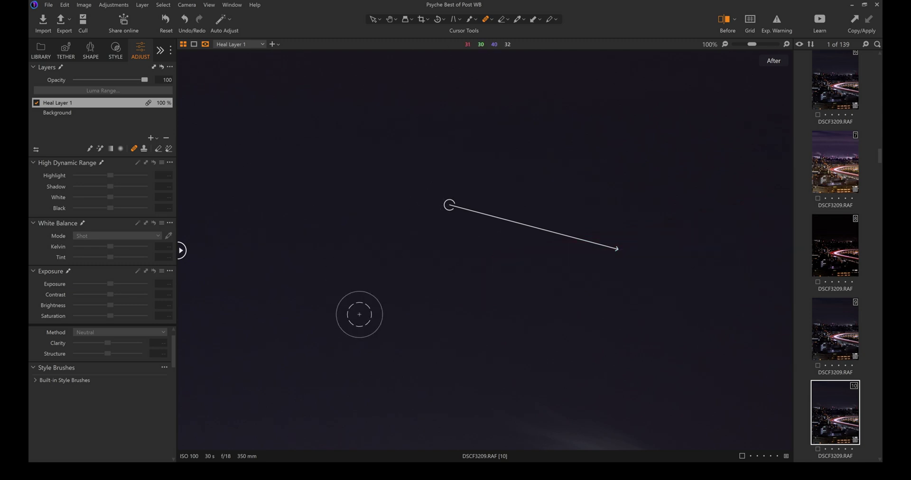
Step: Check the healed sky area and undo the extra heal stroke painted there
{"action": "scroll", "coordinate": [408, 308], "scroll_direction": "down", "scroll_amount": 2}
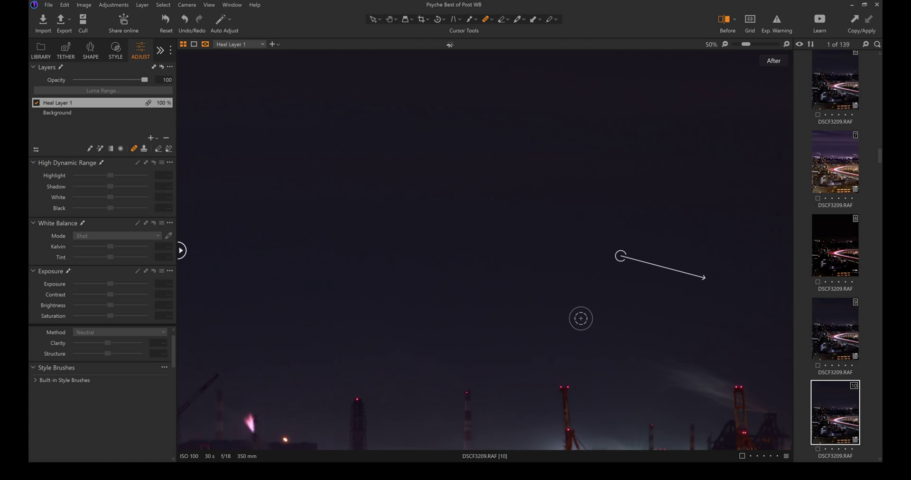
{"action": "scroll", "coordinate": [558, 307], "scroll_direction": "up", "scroll_amount": 2}
{"action": "scroll", "coordinate": [631, 311], "scroll_direction": "down", "scroll_amount": 1}
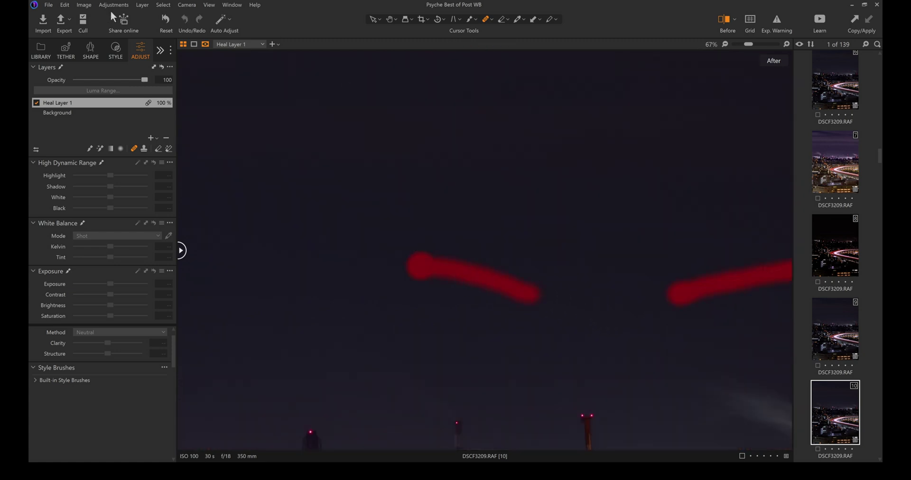
{"action": "key", "text": "ctrl+z"}
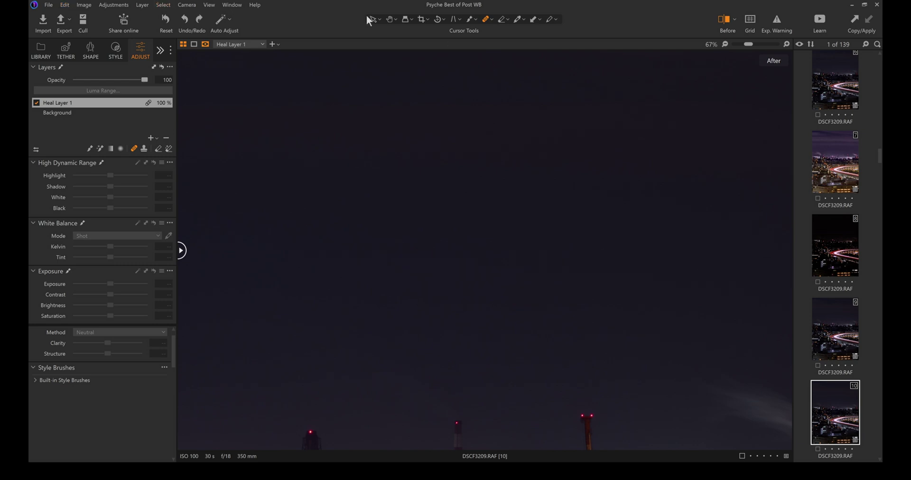
{"action": "left_click", "coordinate": [388, 19]}
{"action": "left_click_drag", "start_coordinate": [328, 190], "coordinate": [226, 152]}
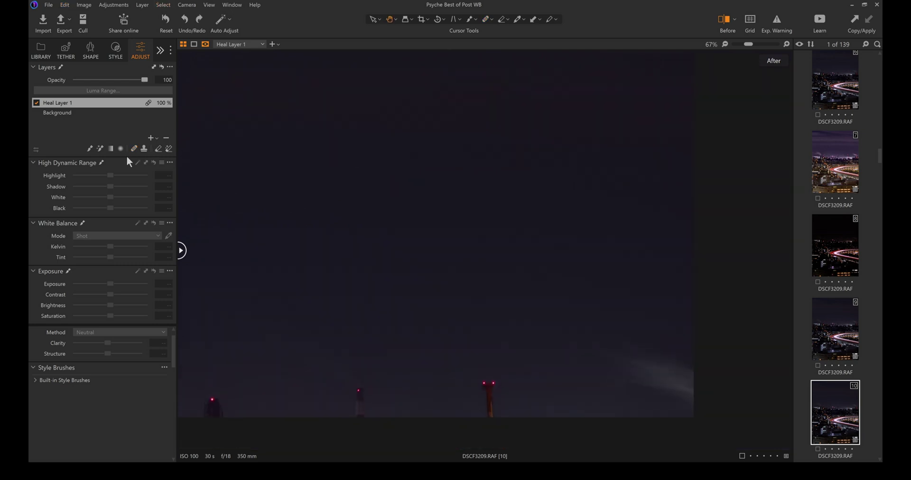
Step: Try different source points above and below the healed trail, and inspect the sky close up
{"action": "left_click", "coordinate": [488, 19]}
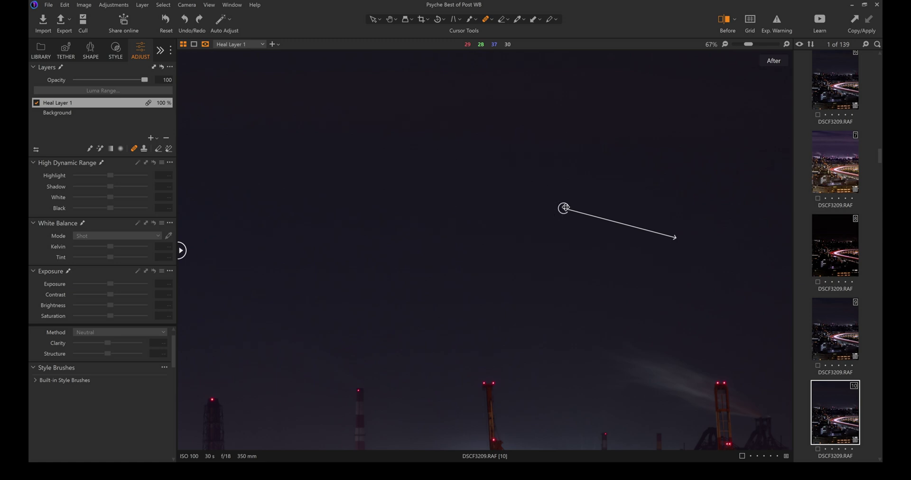
{"action": "mouse_move", "coordinate": [566, 208]}
{"action": "left_mouse_down"}
{"action": "mouse_move", "coordinate": [583, 181]}
{"action": "mouse_move", "coordinate": [612, 184]}
{"action": "left_mouse_up"}
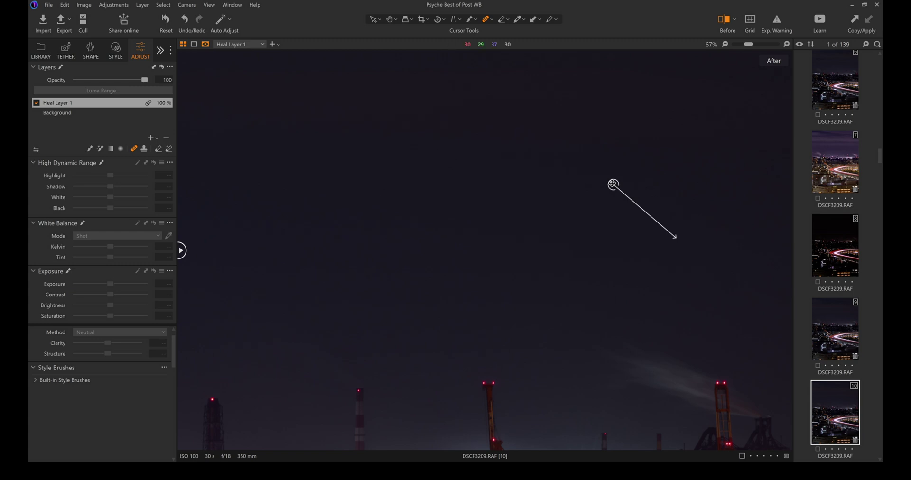
{"action": "left_click_drag", "start_coordinate": [639, 284], "coordinate": [639, 284]}
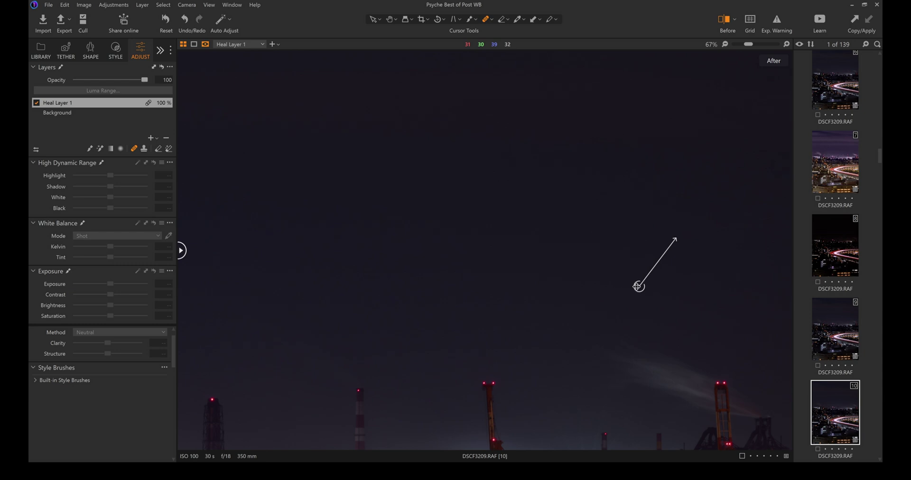
{"action": "left_click", "coordinate": [679, 287]}
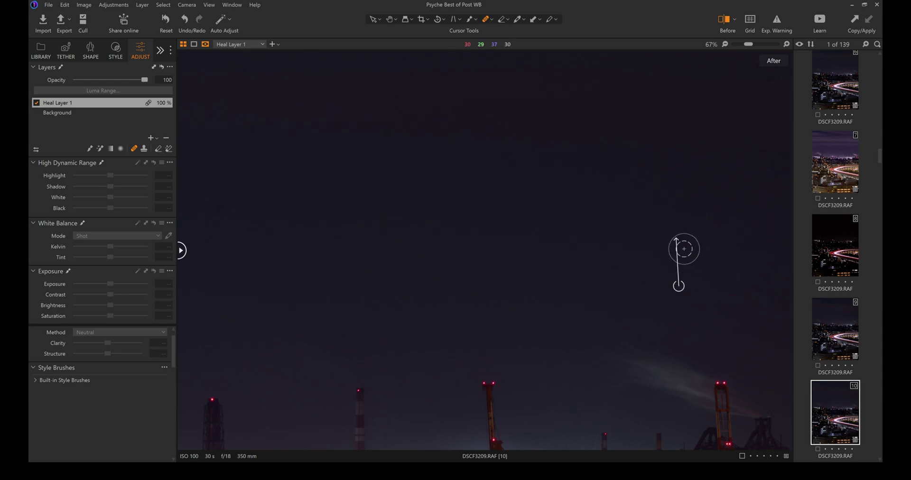
{"action": "scroll", "coordinate": [683, 246], "scroll_direction": "up", "scroll_amount": 4}
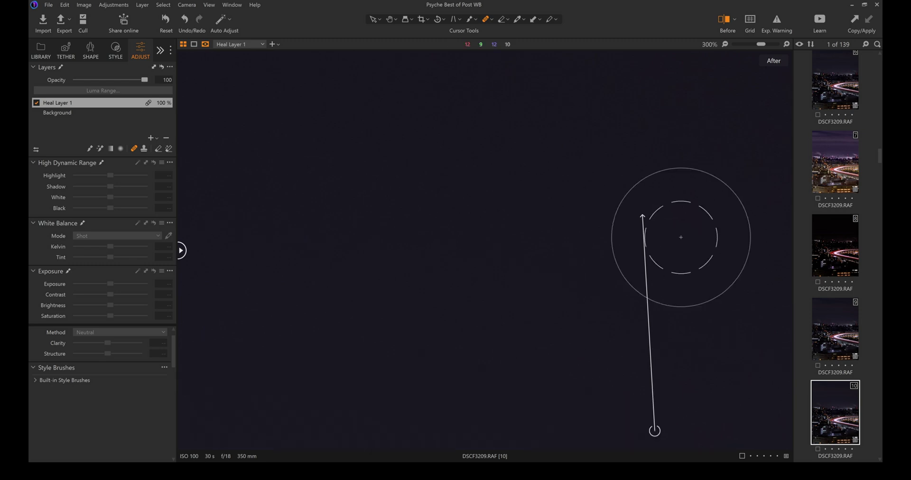
{"action": "scroll", "coordinate": [682, 240], "scroll_direction": "down", "scroll_amount": 4}
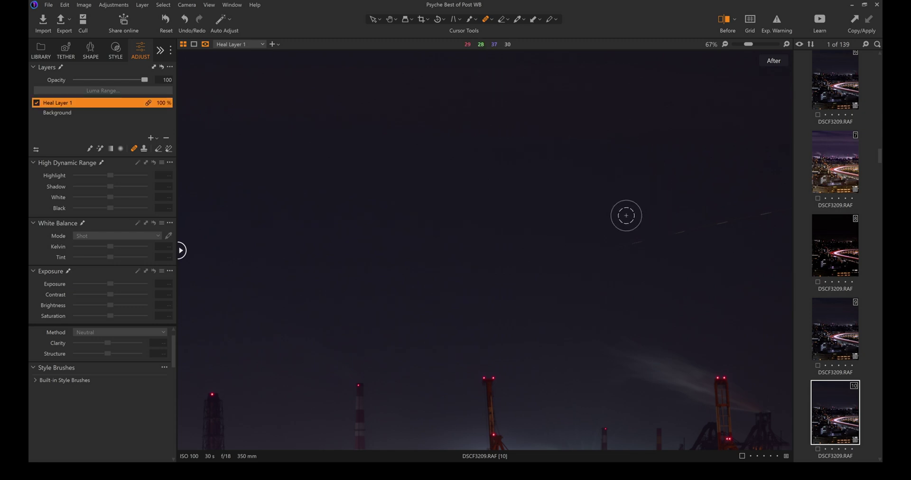
Step: Heal the lower-left segment of the light trail on Heal Layer 1, and move its source to clear sky above
{"action": "scroll", "coordinate": [706, 260], "scroll_direction": "up", "scroll_amount": 1}
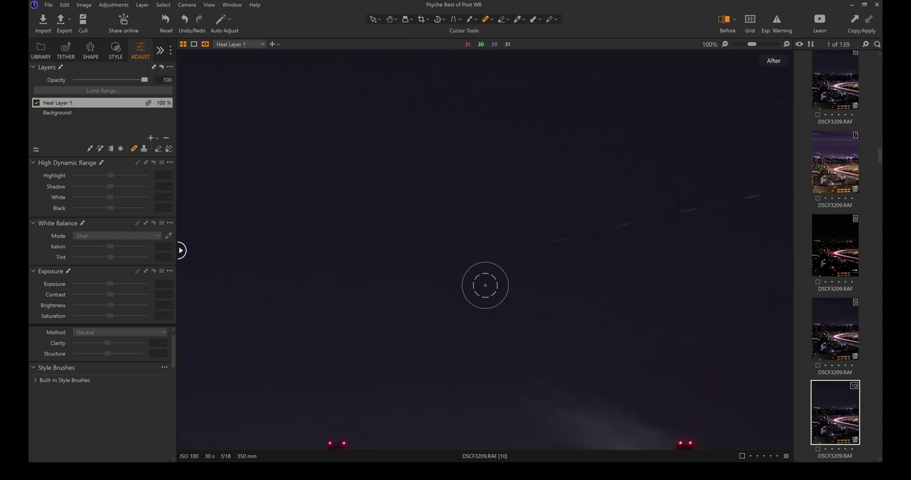
{"action": "left_click_drag", "start_coordinate": [506, 256], "coordinate": [570, 235]}
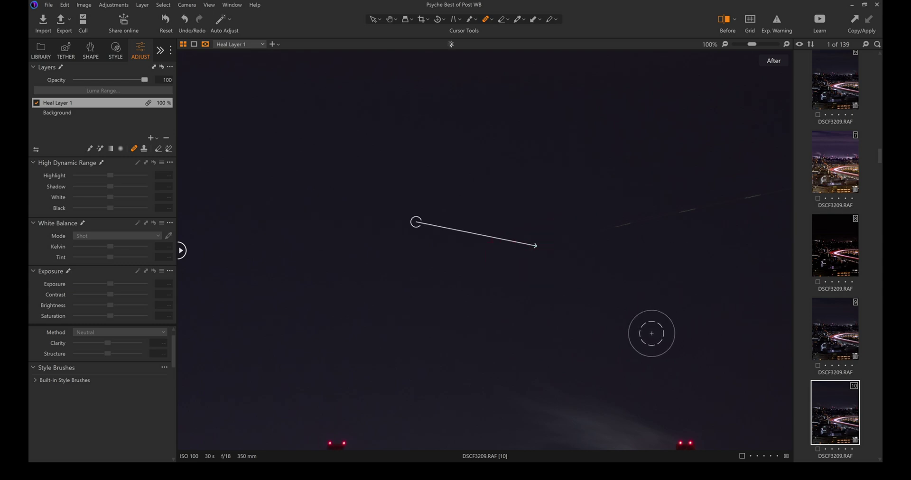
{"action": "left_click_drag", "start_coordinate": [416, 221], "coordinate": [470, 178]}
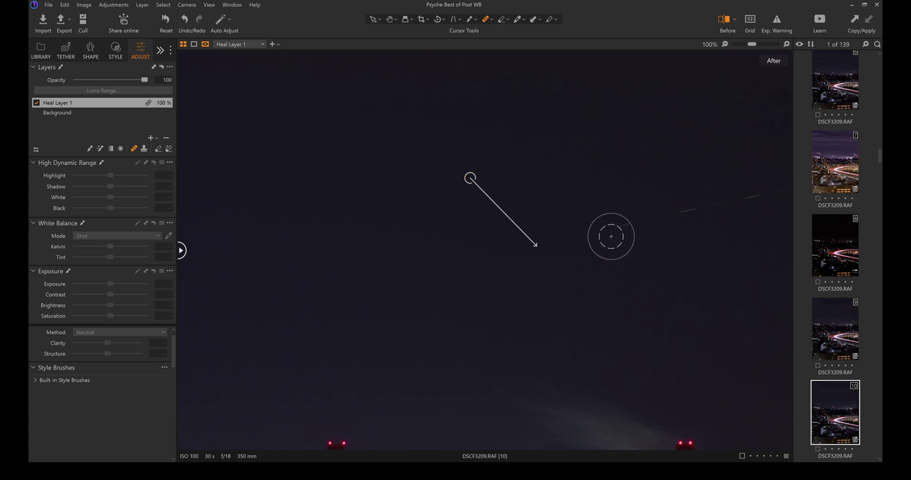
Step: Extend the healing over the remaining trail segments to the photo's right edge, and leave the Heal tool
{"action": "left_click_drag", "start_coordinate": [505, 258], "coordinate": [707, 204]}
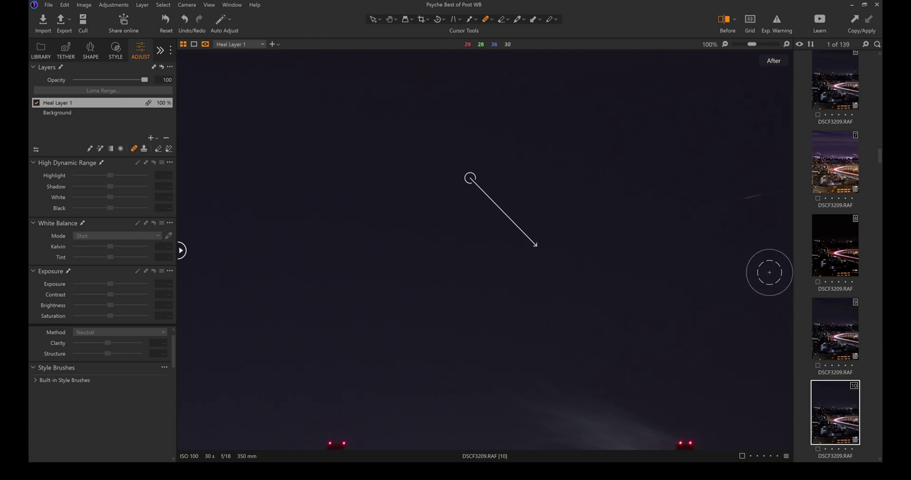
{"action": "left_click", "coordinate": [801, 195], "text": "shift"}
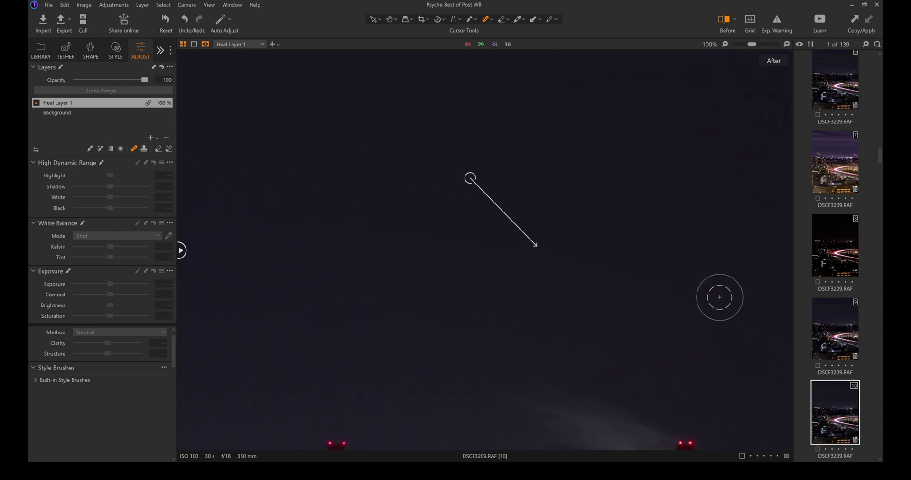
{"action": "scroll", "coordinate": [720, 297], "scroll_direction": "down", "scroll_amount": 2}
{"action": "left_click", "coordinate": [373, 19]}
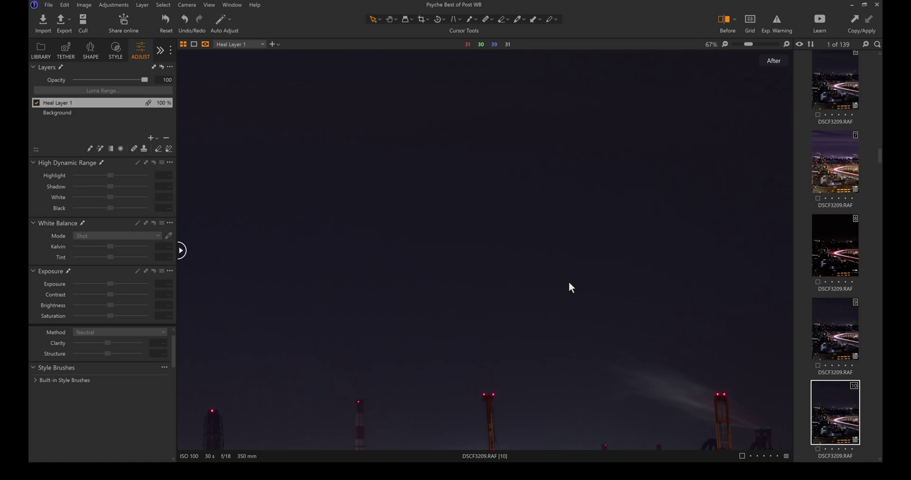
{"action": "scroll", "coordinate": [569, 283], "scroll_direction": "down", "scroll_amount": 1}
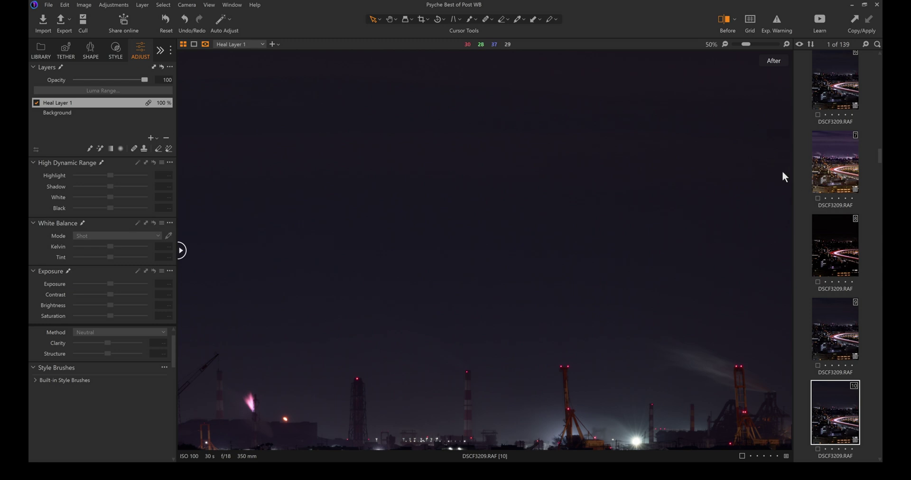
Step: Paint the built-in Deep Sky style brush across the whole sky above the skyline, and hide the mask overlay
{"action": "scroll", "coordinate": [690, 275], "scroll_direction": "down", "scroll_amount": 2}
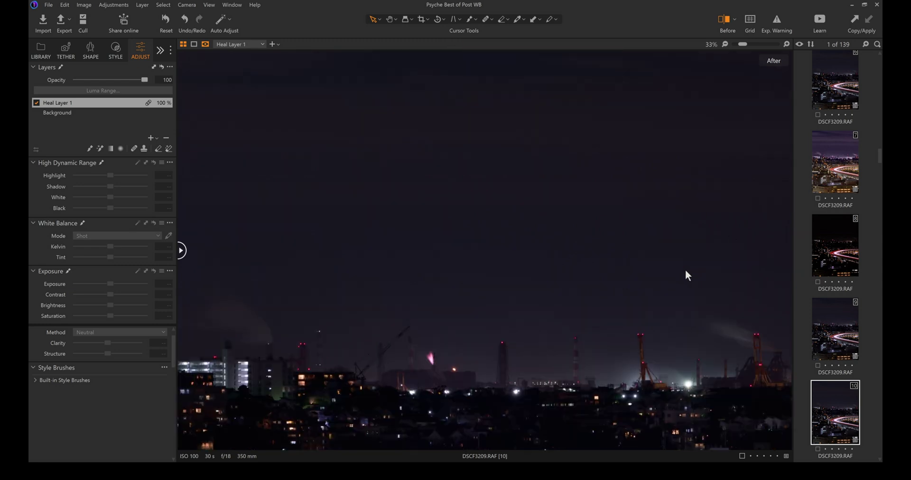
{"action": "scroll", "coordinate": [654, 313], "scroll_direction": "down", "scroll_amount": 1}
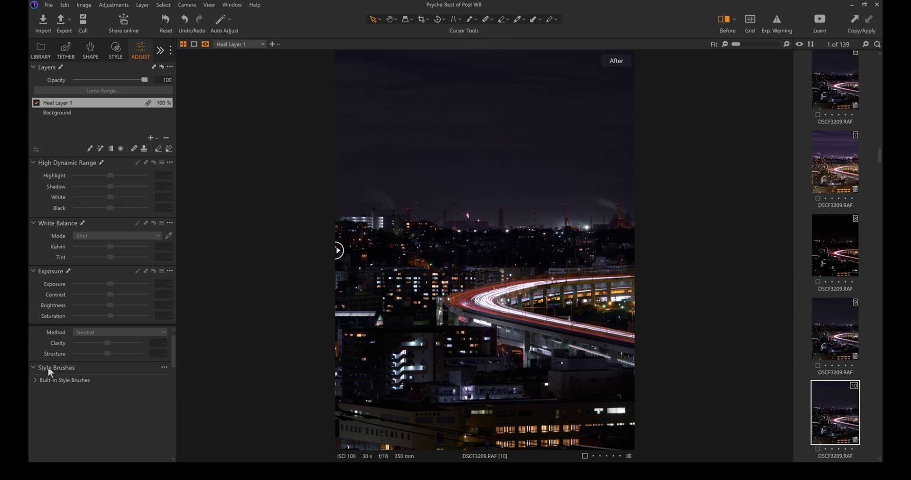
{"action": "left_click", "coordinate": [49, 380]}
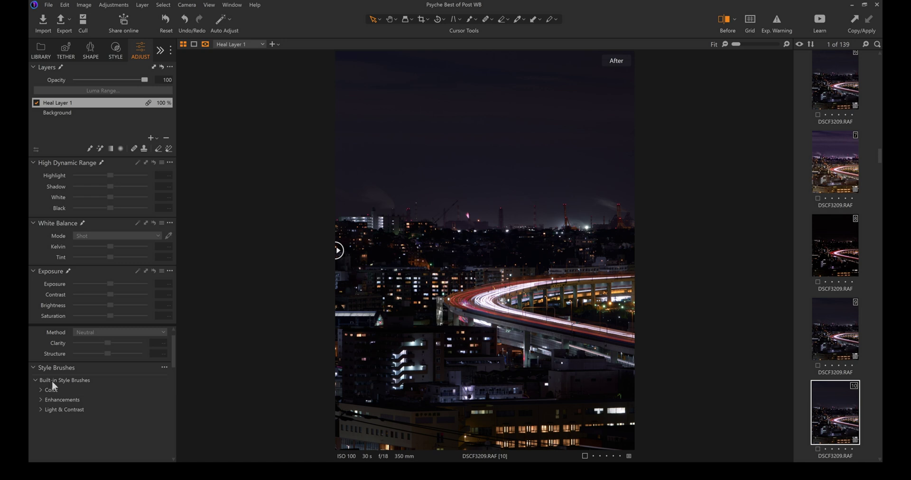
{"action": "left_click", "coordinate": [72, 399]}
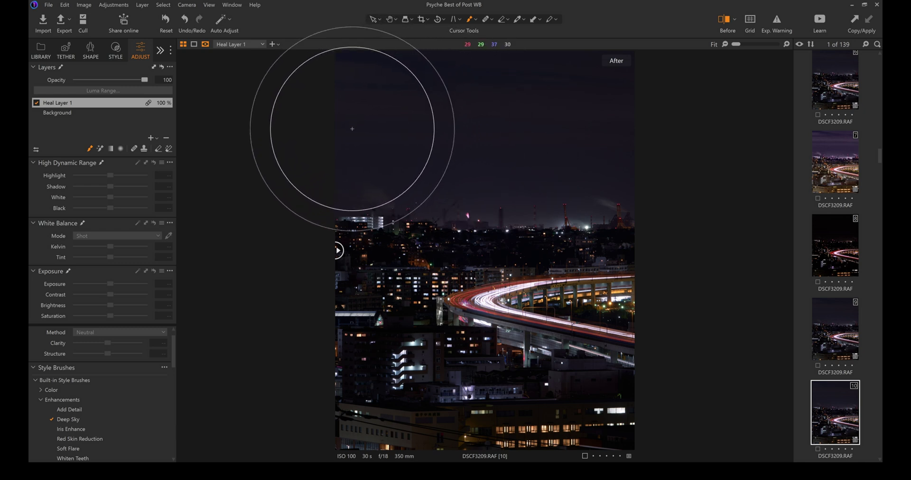
{"action": "left_click", "coordinate": [356, 124]}
{"action": "mouse_move", "coordinate": [356, 124]}
{"action": "left_mouse_down"}
{"action": "mouse_move", "coordinate": [398, 114]}
{"action": "mouse_move", "coordinate": [499, 108]}
{"action": "mouse_move", "coordinate": [661, 116]}
{"action": "left_mouse_up"}
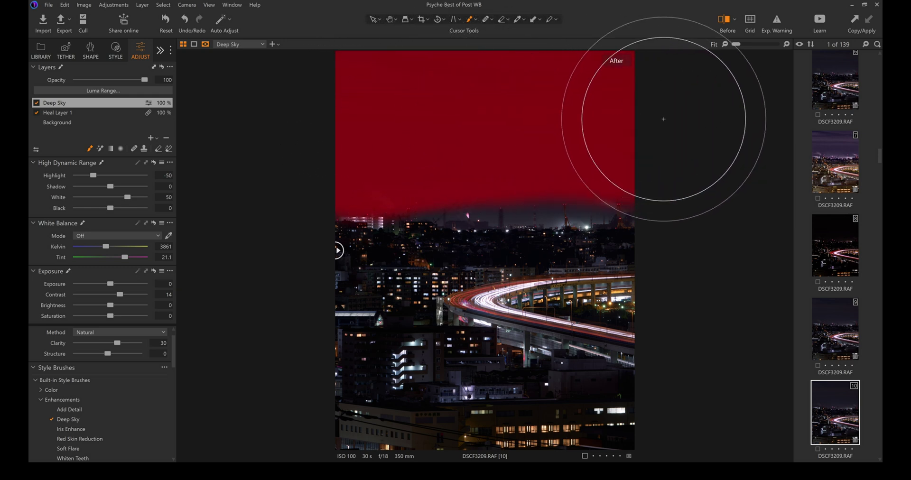
{"action": "key", "text": "m"}
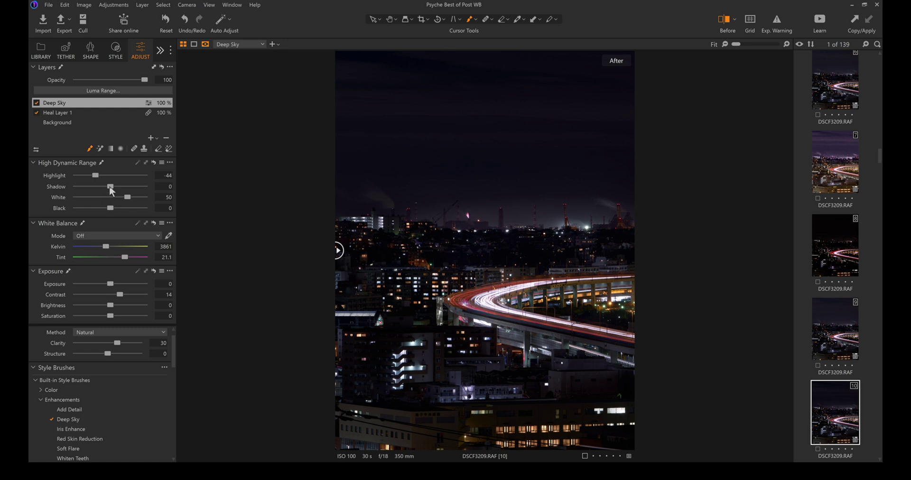
Step: Set the Deep Sky layer's Shadow to 23 and check the transition along the skyline
{"action": "left_click_drag", "start_coordinate": [110, 187], "coordinate": [117, 188]}
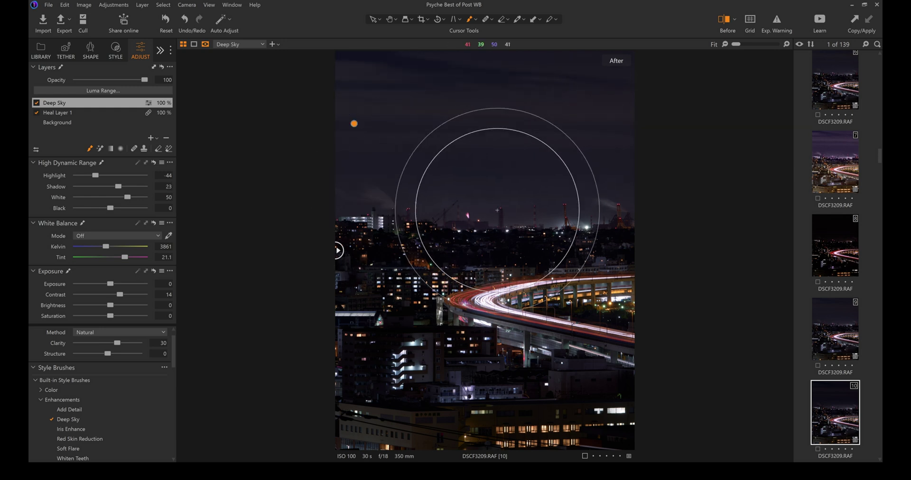
{"action": "scroll", "coordinate": [479, 216], "scroll_direction": "up", "scroll_amount": 2}
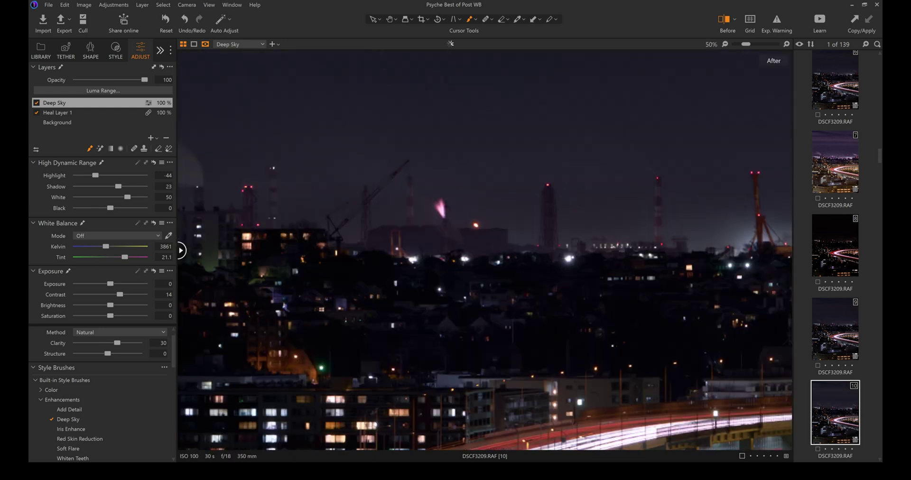
{"action": "scroll", "coordinate": [451, 240], "scroll_direction": "down", "scroll_amount": 2}
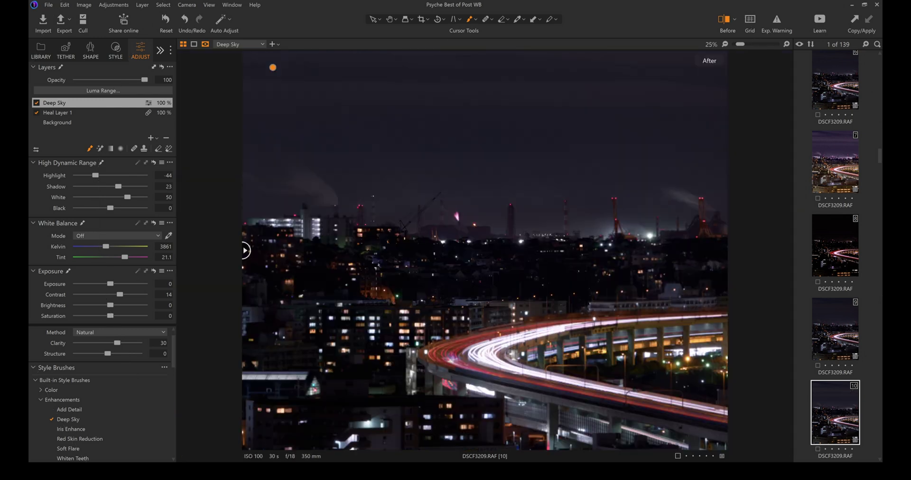
{"action": "scroll", "coordinate": [280, 166], "scroll_direction": "down", "scroll_amount": 1}
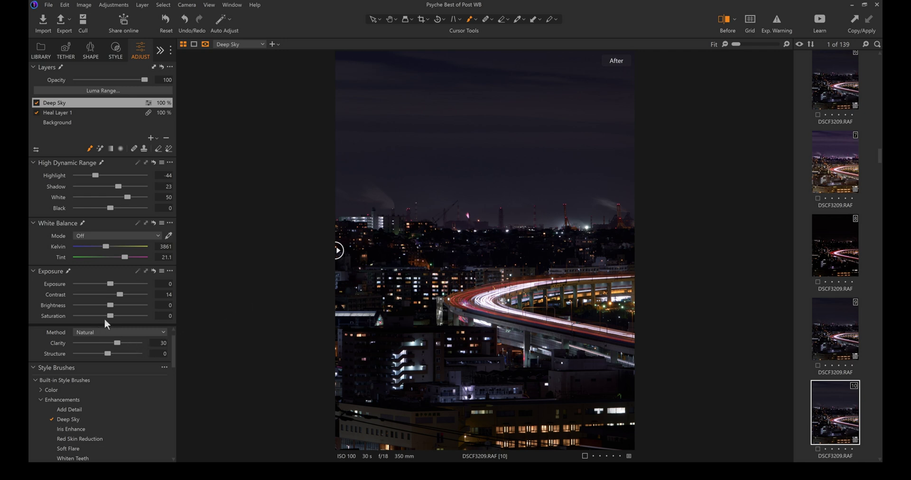
Step: Set the Deep Sky layer's Saturation to 30 and Brightness to 6
{"action": "left_click_drag", "start_coordinate": [109, 316], "coordinate": [117, 316]}
{"action": "left_click_drag", "start_coordinate": [120, 316], "coordinate": [118, 316]}
{"action": "left_click_drag", "start_coordinate": [110, 304], "coordinate": [115, 308]}
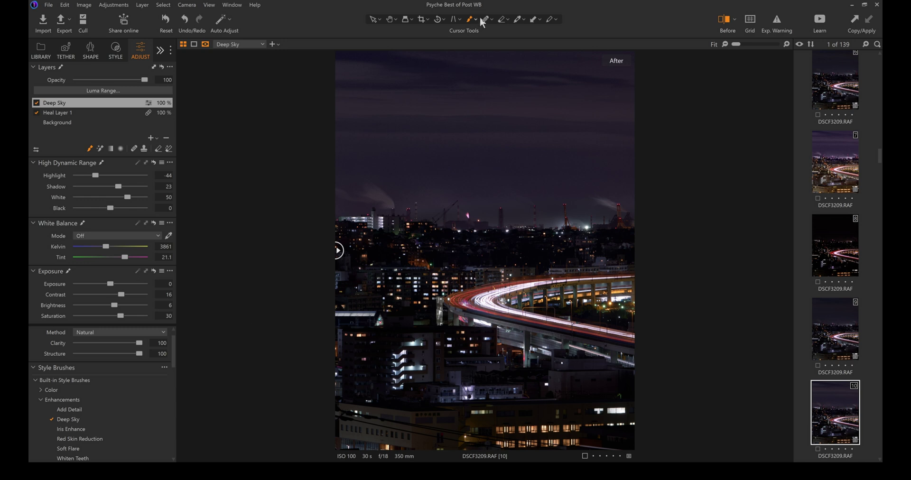
Step: Inspect the sky and towers close up with the Deep Sky layer's Clarity settings reset, and undo the reset
{"action": "left_click", "coordinate": [388, 20]}
{"action": "scroll", "coordinate": [565, 216], "scroll_direction": "up", "scroll_amount": 1}
{"action": "scroll", "coordinate": [564, 216], "scroll_direction": "up", "scroll_amount": 5}
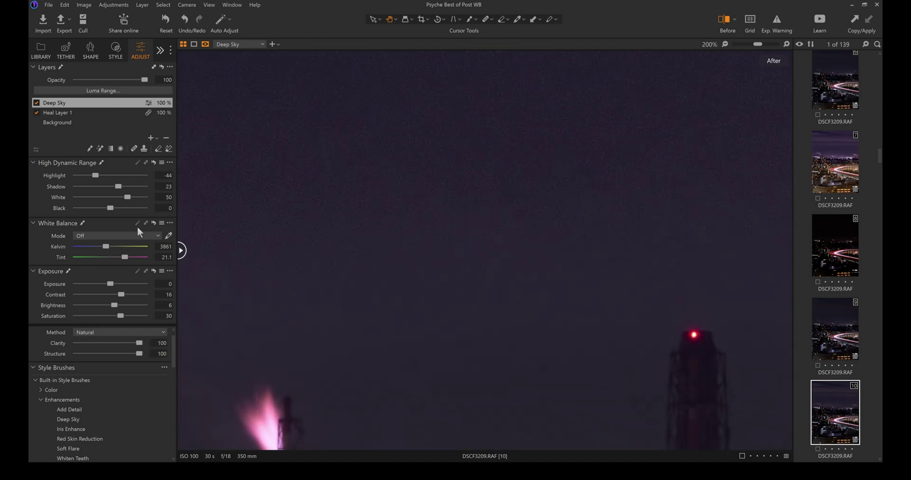
{"action": "scroll", "coordinate": [172, 340], "scroll_direction": "up", "scroll_amount": 1}
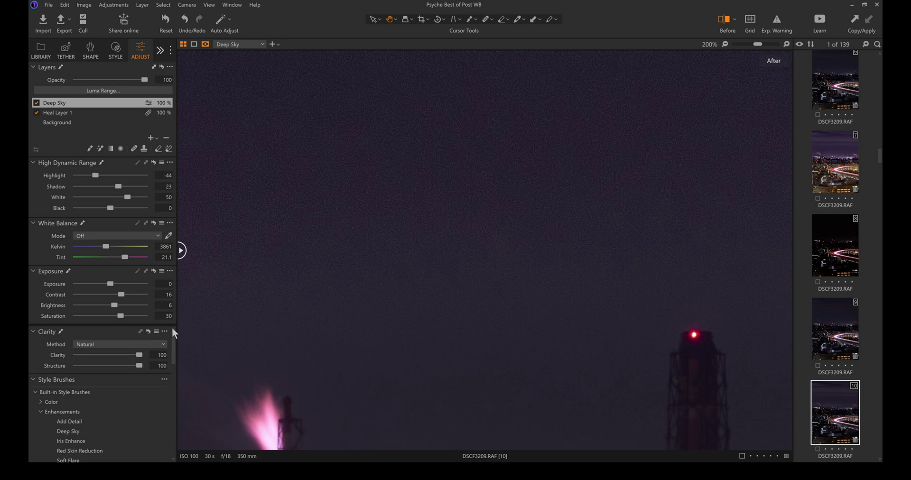
{"action": "left_click", "coordinate": [148, 331]}
{"action": "left_click_drag", "start_coordinate": [392, 343], "coordinate": [420, 250]}
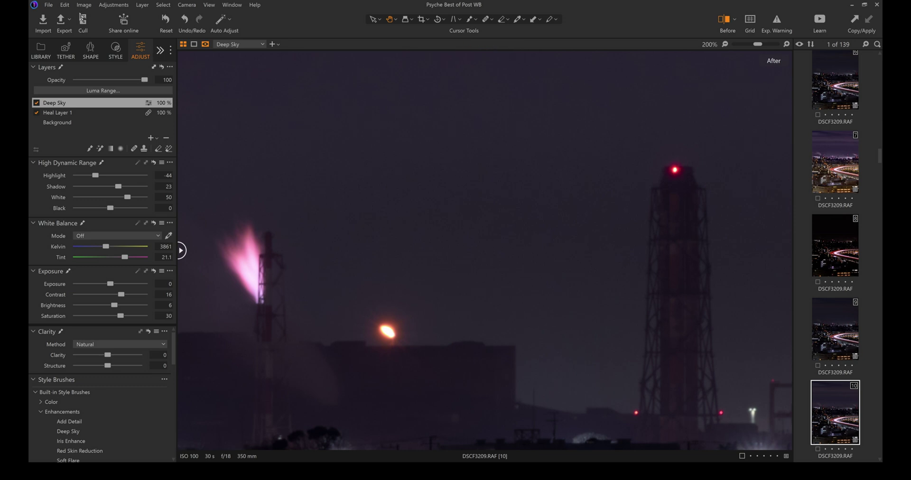
{"action": "left_click", "coordinate": [66, 5]}
{"action": "left_click", "coordinate": [73, 18]}
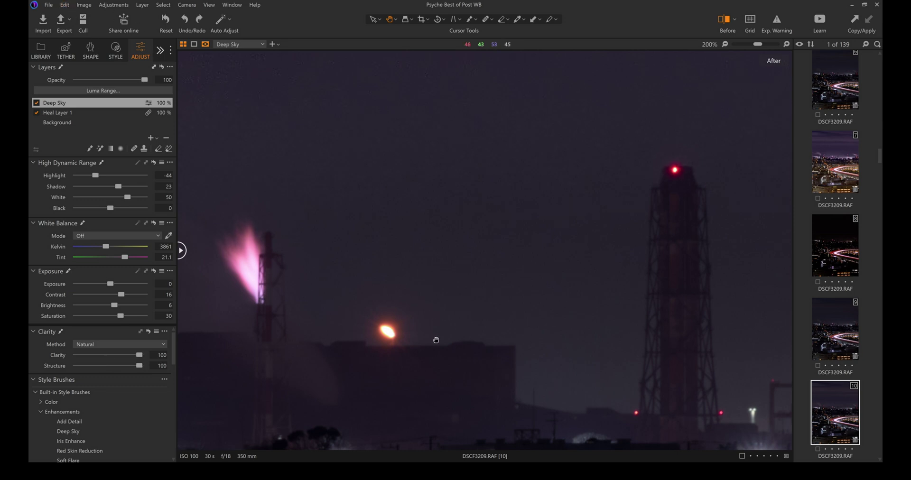
Step: Inspect the chimneys and cranes along the horizon, and undo the Clarity and Structure increases to compare the skyline
{"action": "left_click_drag", "start_coordinate": [549, 350], "coordinate": [434, 254]}
{"action": "left_click_drag", "start_coordinate": [626, 282], "coordinate": [390, 320]}
{"action": "left_click_drag", "start_coordinate": [595, 291], "coordinate": [394, 316]}
{"action": "left_click_drag", "start_coordinate": [595, 297], "coordinate": [514, 293]}
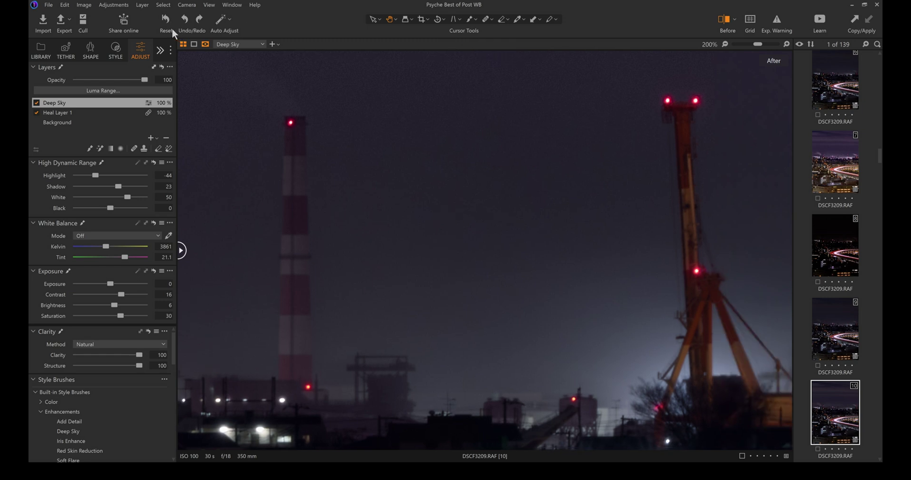
{"action": "key", "text": "ctrl+z"}
{"action": "key", "text": "ctrl+z"}
{"action": "scroll", "coordinate": [472, 286], "scroll_direction": "down", "scroll_amount": 2}
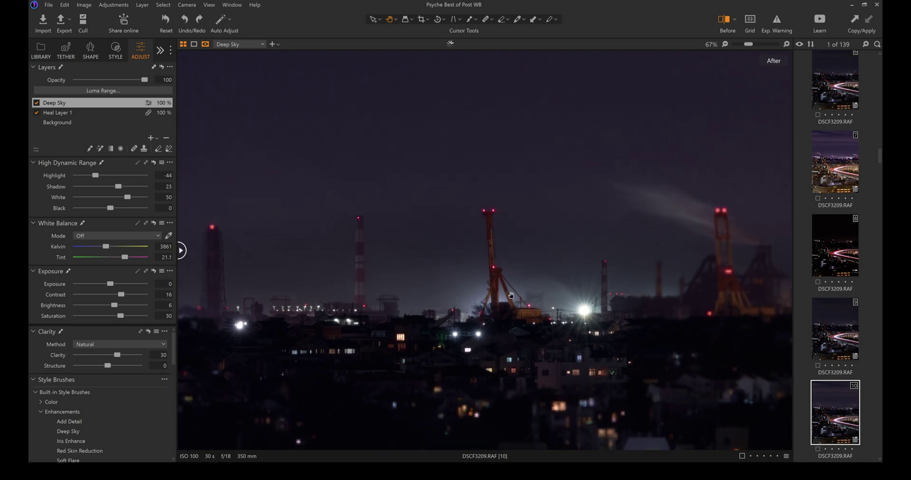
{"action": "scroll", "coordinate": [718, 241], "scroll_direction": "up", "scroll_amount": 2}
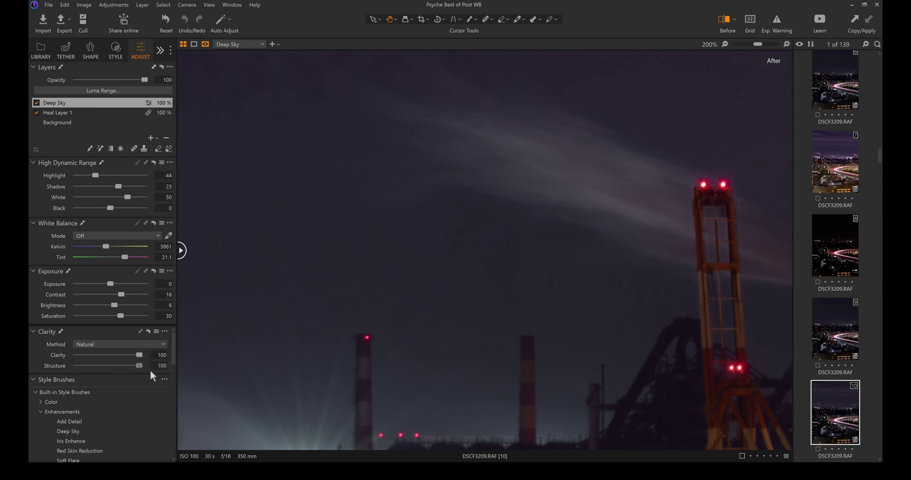
Step: Set the Deep Sky layer's Structure to 76
{"action": "left_click_drag", "start_coordinate": [139, 354], "coordinate": [134, 356]}
{"action": "scroll", "coordinate": [451, 316], "scroll_direction": "down", "scroll_amount": 1}
{"action": "scroll", "coordinate": [451, 317], "scroll_direction": "down", "scroll_amount": 1}
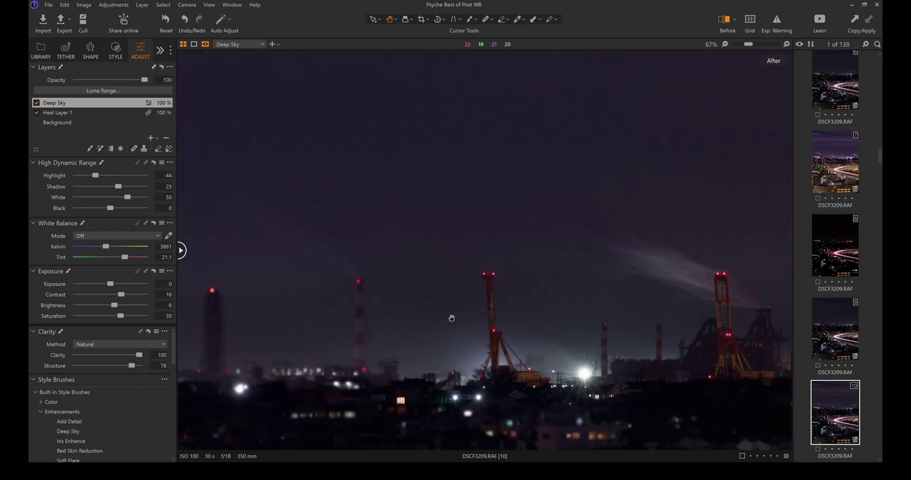
Step: Examine the smoke, towers, cranes and flare along the horizon at several magnifications, and return to the full photo
{"action": "left_click_drag", "start_coordinate": [693, 307], "coordinate": [636, 229]}
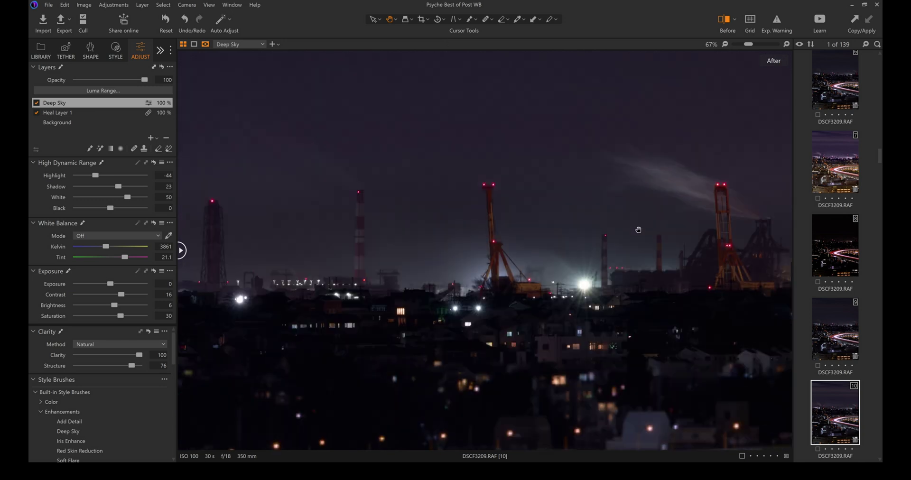
{"action": "scroll", "coordinate": [700, 199], "scroll_direction": "up", "scroll_amount": 1}
{"action": "scroll", "coordinate": [680, 245], "scroll_direction": "down", "scroll_amount": 2}
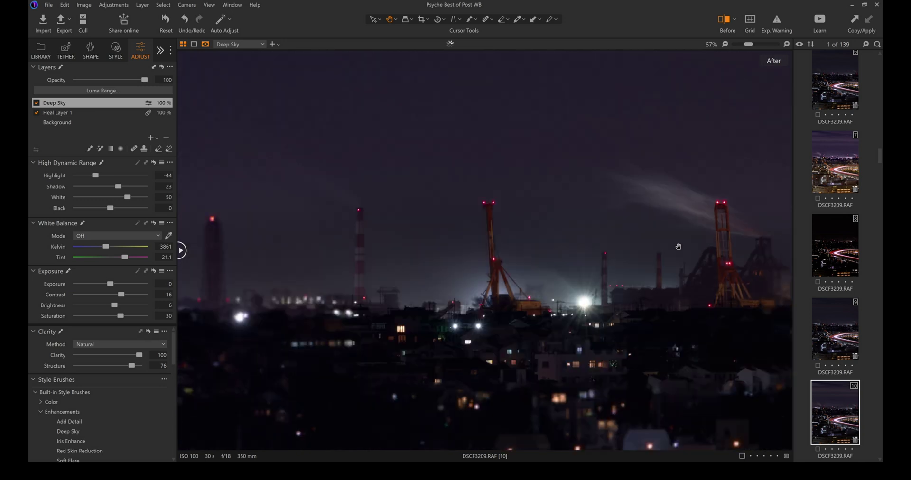
{"action": "scroll", "coordinate": [676, 247], "scroll_direction": "down", "scroll_amount": 1}
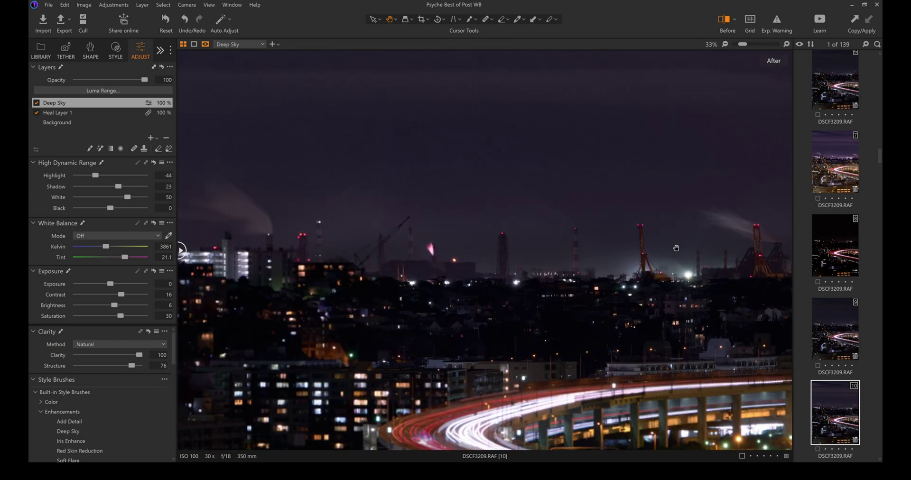
{"action": "scroll", "coordinate": [539, 234], "scroll_direction": "up", "scroll_amount": 2}
{"action": "scroll", "coordinate": [539, 234], "scroll_direction": "up", "scroll_amount": 1}
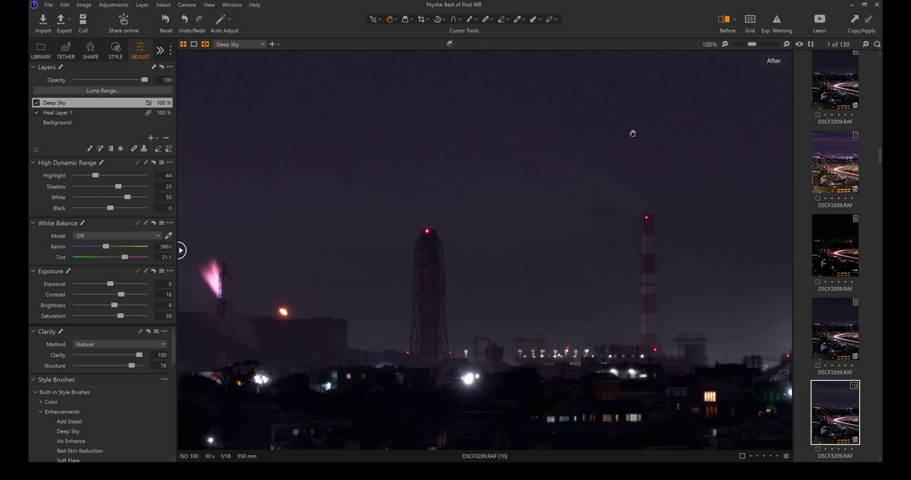
{"action": "scroll", "coordinate": [611, 155], "scroll_direction": "up", "scroll_amount": 1}
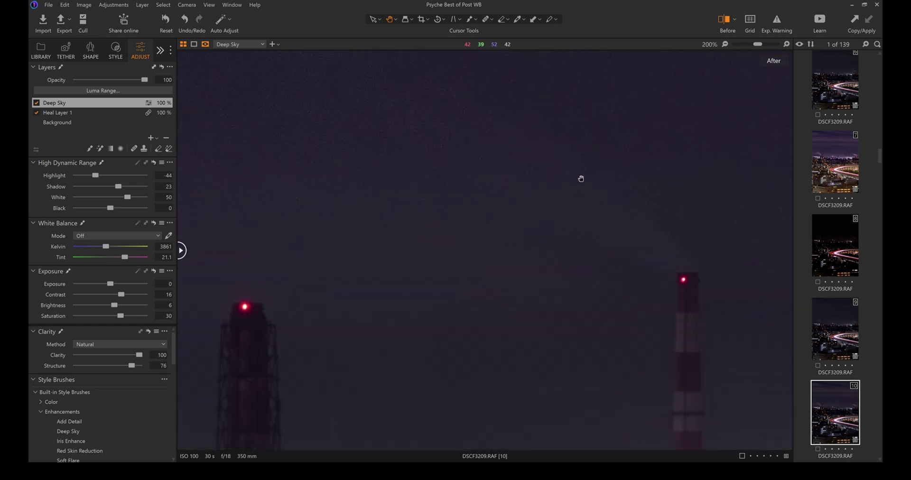
{"action": "scroll", "coordinate": [593, 285], "scroll_direction": "down", "scroll_amount": 1}
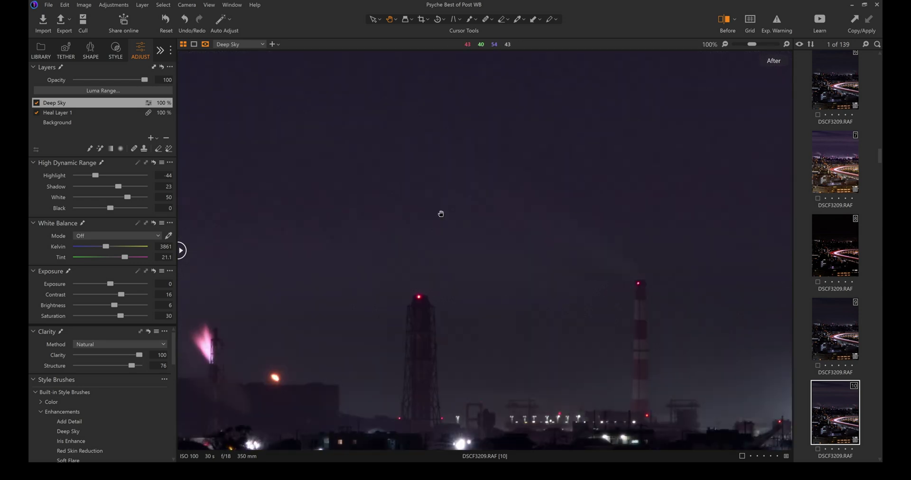
{"action": "scroll", "coordinate": [455, 326], "scroll_direction": "down", "scroll_amount": 1}
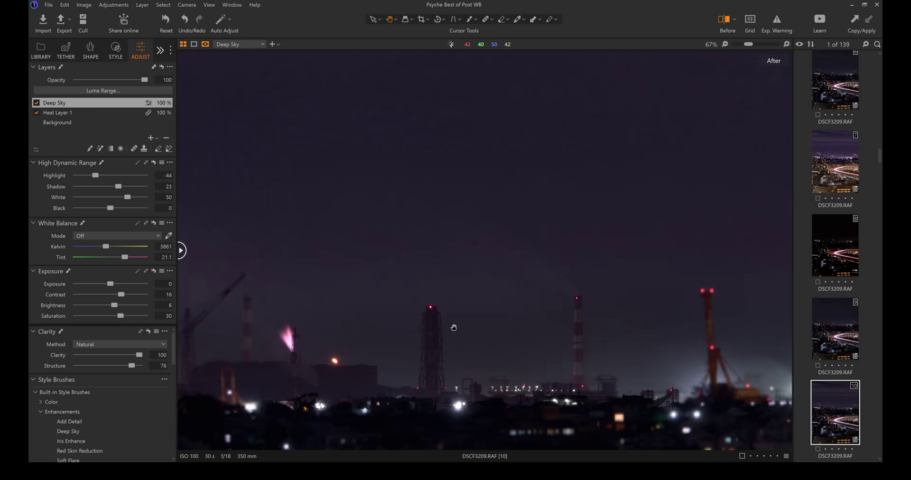
{"action": "left_click_drag", "start_coordinate": [406, 362], "coordinate": [587, 326]}
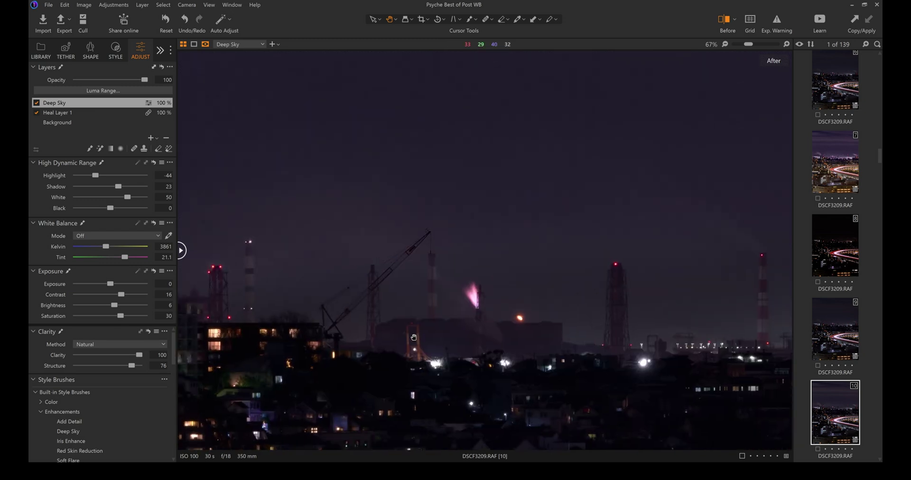
{"action": "scroll", "coordinate": [366, 313], "scroll_direction": "up", "scroll_amount": 2}
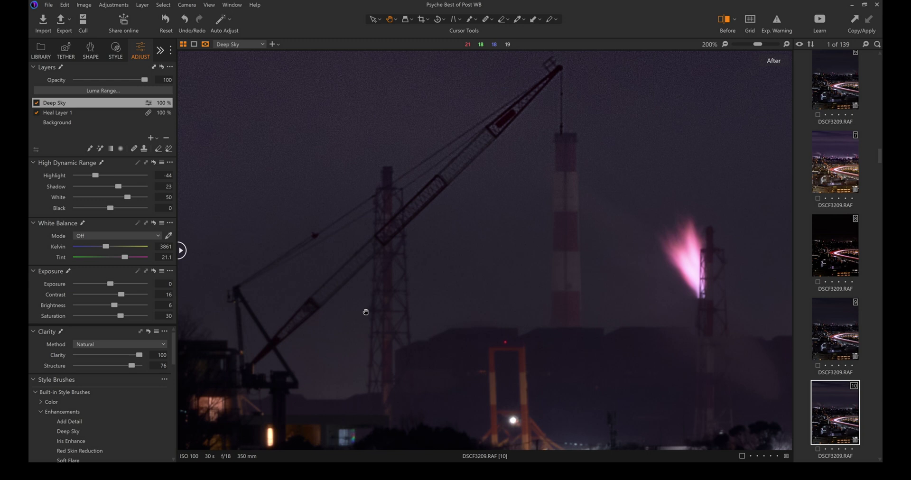
{"action": "key", "text": "ctrl+0"}
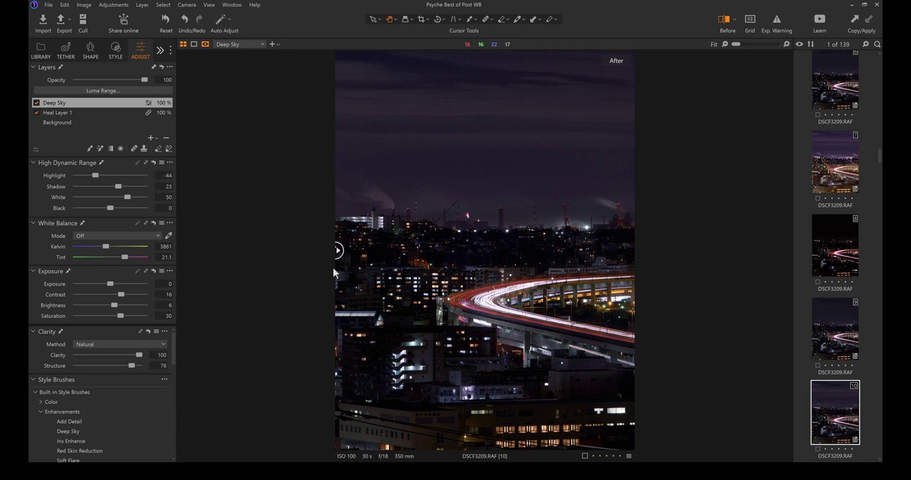
Step: Compare the photo before and after, try a Contrast of 43 on the Deep Sky layer, and undo it
{"action": "left_click_drag", "start_coordinate": [338, 251], "coordinate": [303, 337]}
{"action": "left_click_drag", "start_coordinate": [93, 294], "coordinate": [142, 301]}
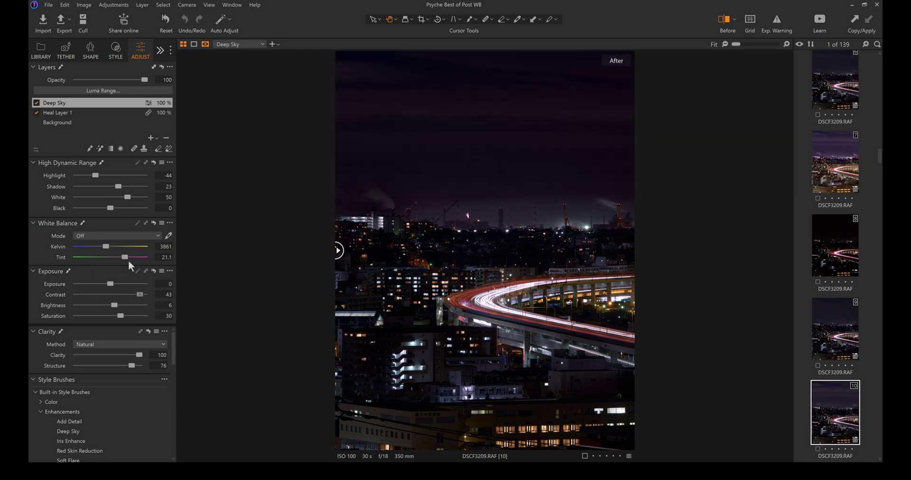
{"action": "key", "text": "ctrl+z"}
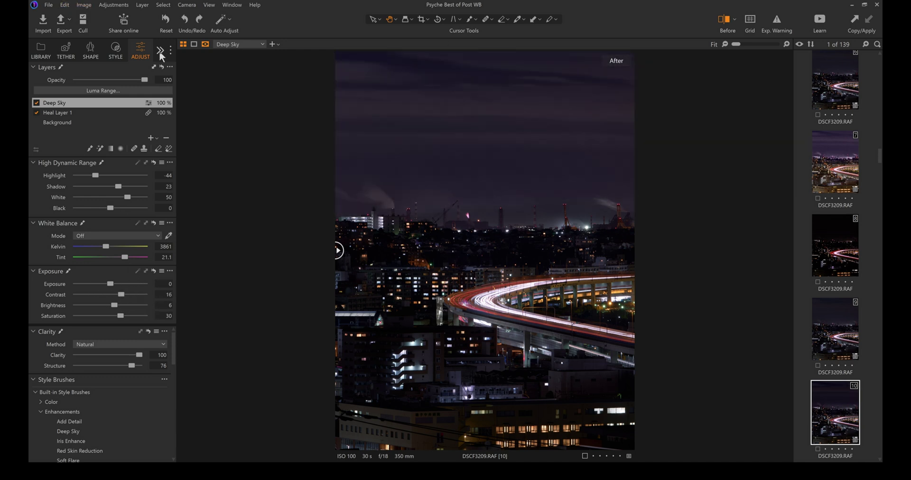
Step: Set the Background layer's Shadow to 49 and check the city buildings at 50% zoom
{"action": "left_click", "coordinate": [61, 120]}
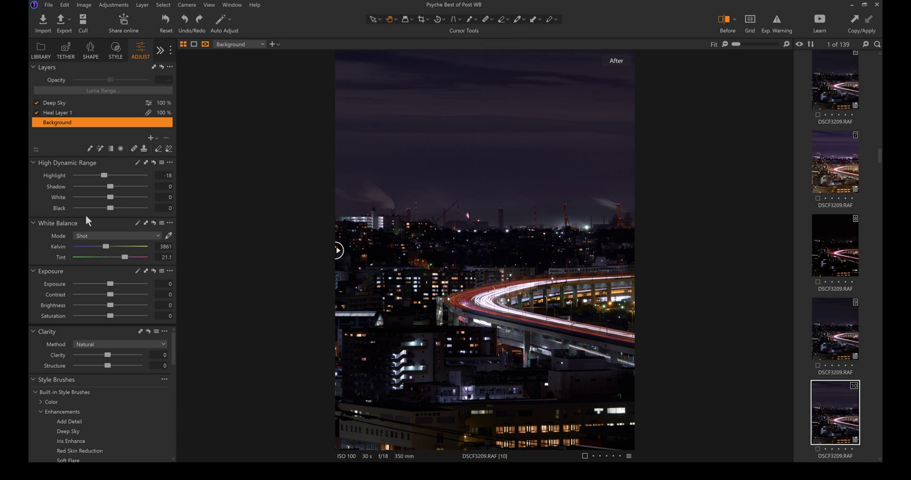
{"action": "left_click_drag", "start_coordinate": [111, 187], "coordinate": [111, 187]}
{"action": "left_click_drag", "start_coordinate": [113, 186], "coordinate": [118, 188]}
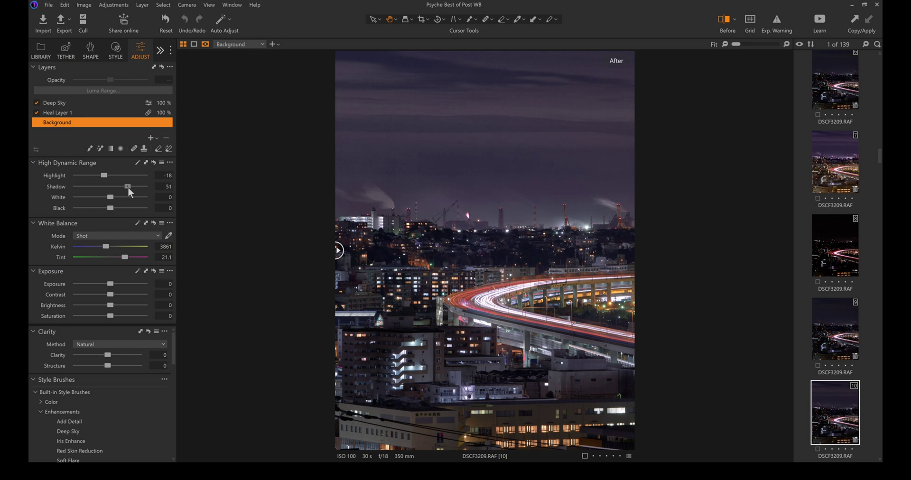
{"action": "left_click_drag", "start_coordinate": [130, 188], "coordinate": [137, 188]}
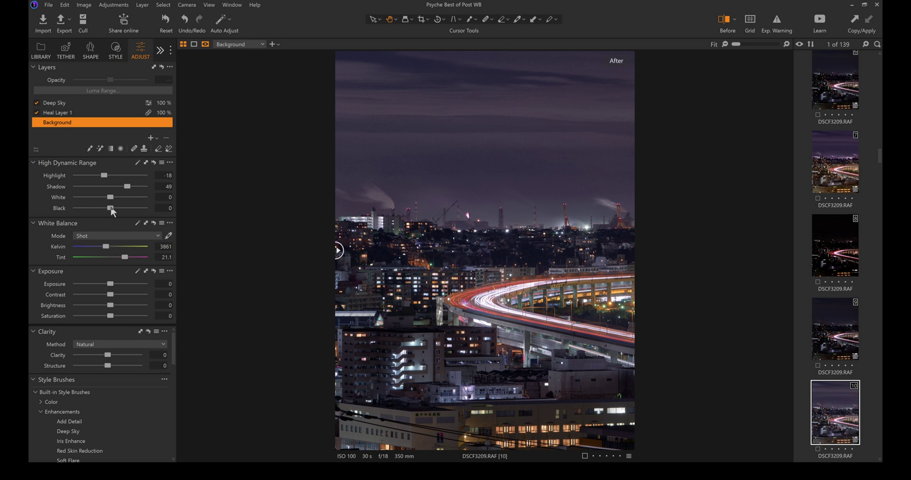
{"action": "double_click", "coordinate": [479, 235]}
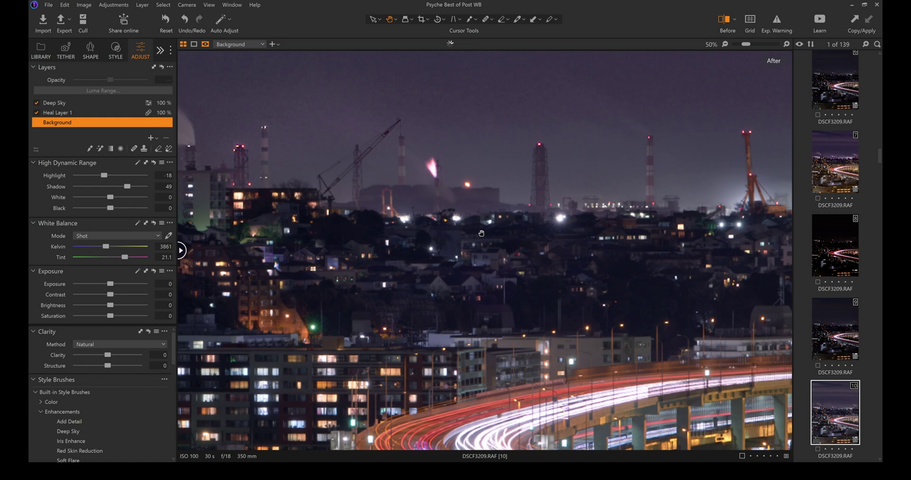
Step: Set the Background layer's Black to -17 and compare the result by undoing and redoing the change
{"action": "scroll", "coordinate": [478, 233], "scroll_direction": "up", "scroll_amount": 1}
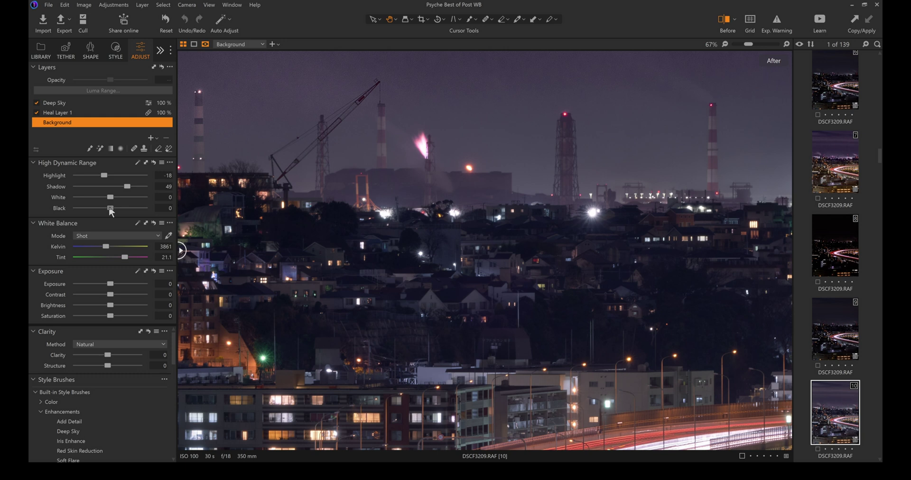
{"action": "left_click_drag", "start_coordinate": [110, 210], "coordinate": [102, 210]}
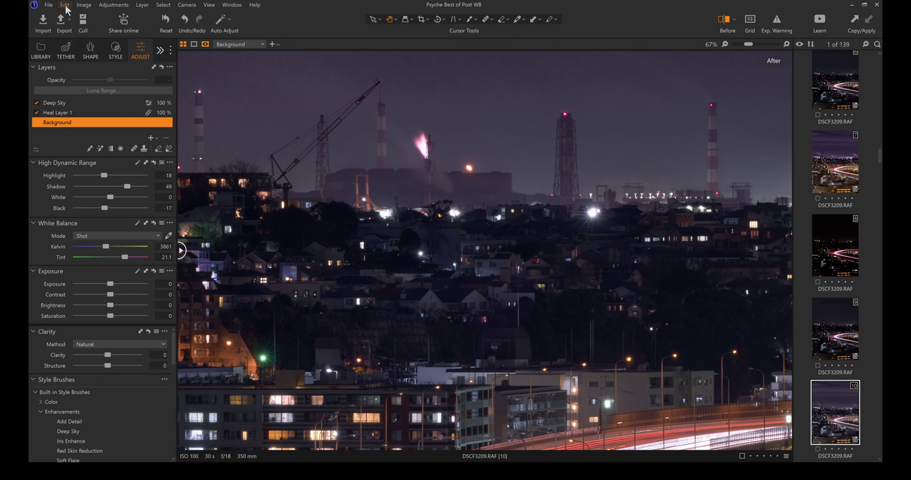
{"action": "key", "text": "ctrl+z"}
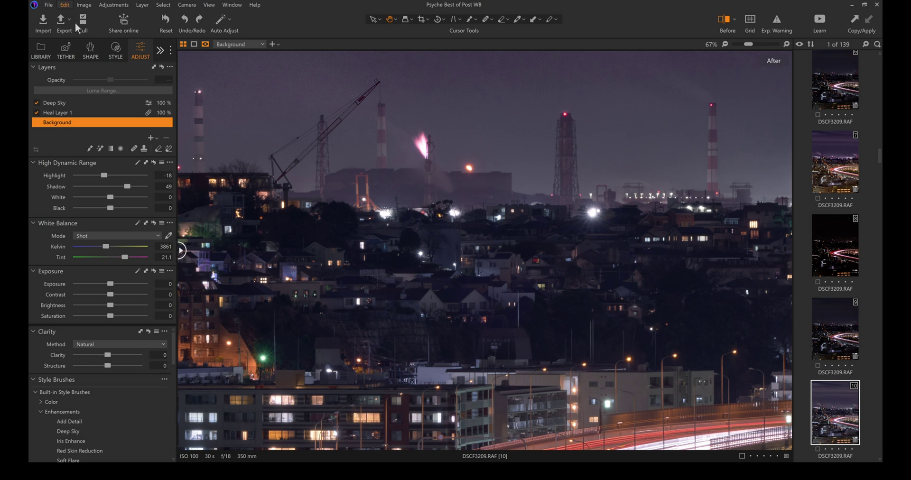
{"action": "key", "text": "ctrl+y"}
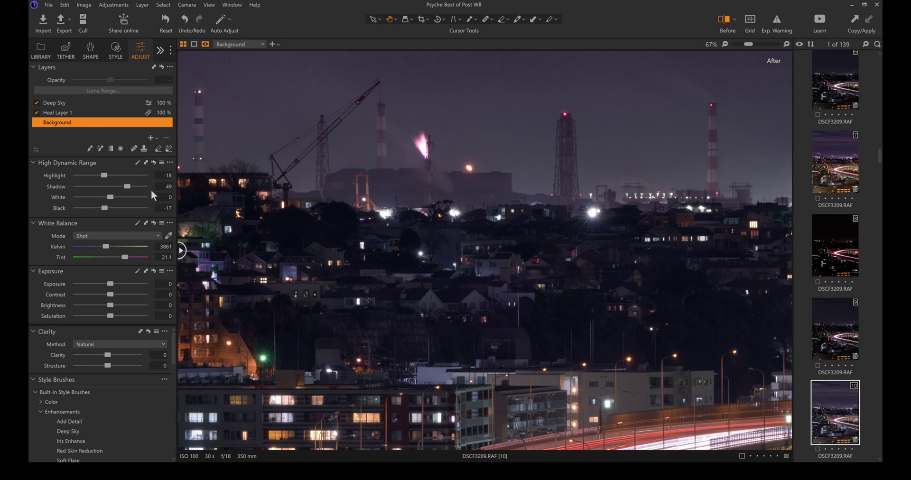
Step: Set the Background layer's White to 75, Shadow to 42, Exposure to 0.16 and Black to -16
{"action": "left_click_drag", "start_coordinate": [127, 187], "coordinate": [126, 187]}
{"action": "mouse_move", "coordinate": [146, 198]}
{"action": "left_mouse_down"}
{"action": "mouse_move", "coordinate": [148, 205]}
{"action": "mouse_move", "coordinate": [115, 205]}
{"action": "mouse_move", "coordinate": [146, 203]}
{"action": "mouse_move", "coordinate": [138, 206]}
{"action": "left_mouse_up"}
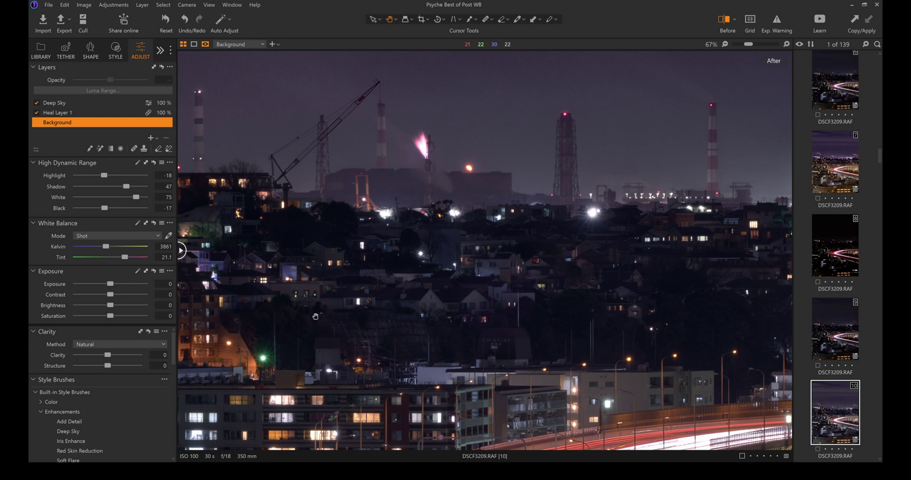
{"action": "scroll", "coordinate": [313, 318], "scroll_direction": "down", "scroll_amount": 3}
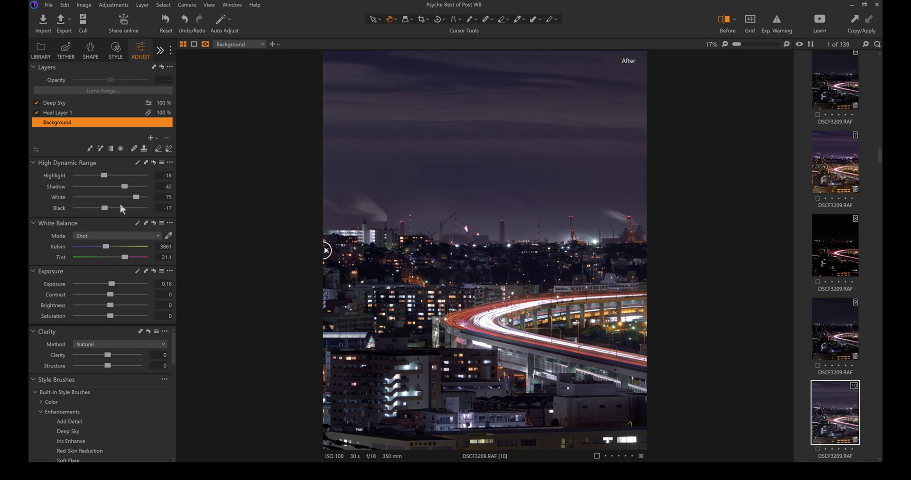
{"action": "left_click_drag", "start_coordinate": [108, 210], "coordinate": [105, 207]}
{"action": "left_click_drag", "start_coordinate": [109, 208], "coordinate": [107, 209]}
Step: Examine the highway light trails, bridge structure, apartment block and spiral staircase at several magnifications, and return to the full photo
{"action": "left_click", "coordinate": [461, 352]}
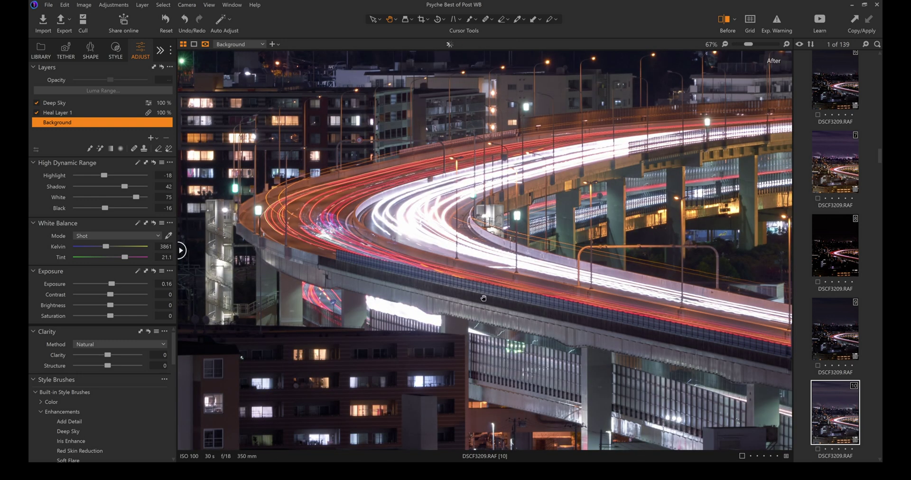
{"action": "left_click", "coordinate": [516, 322]}
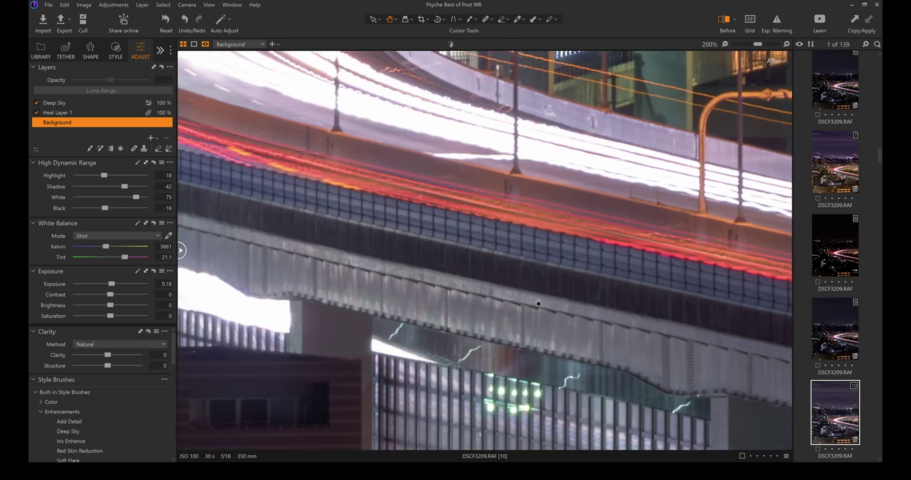
{"action": "scroll", "coordinate": [552, 336], "scroll_direction": "down", "scroll_amount": 2}
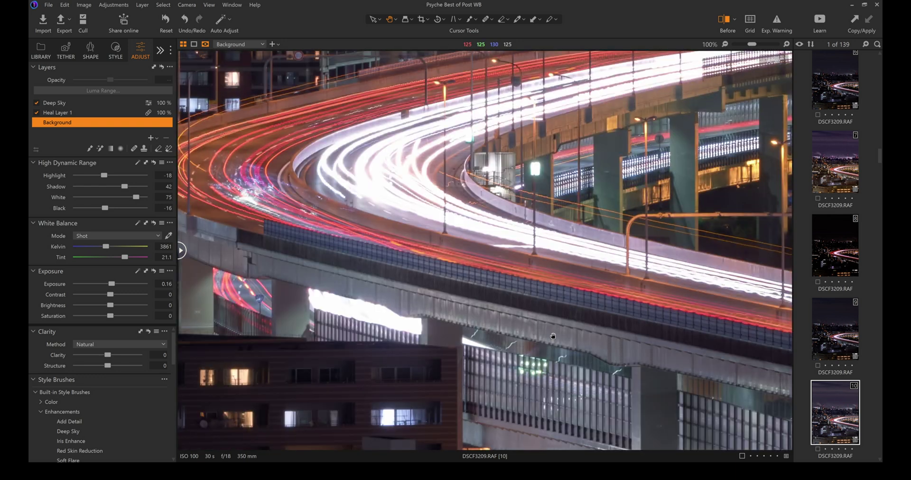
{"action": "scroll", "coordinate": [522, 351], "scroll_direction": "down", "scroll_amount": 1}
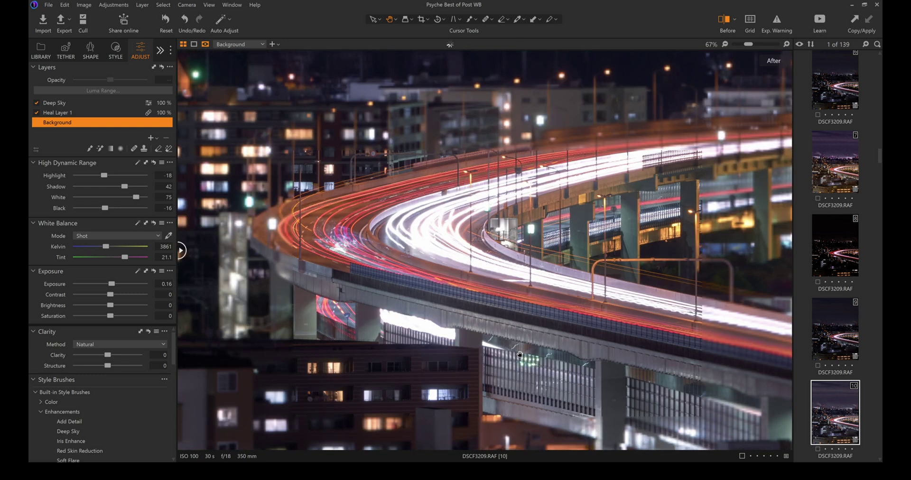
{"action": "scroll", "coordinate": [516, 358], "scroll_direction": "down", "scroll_amount": 1}
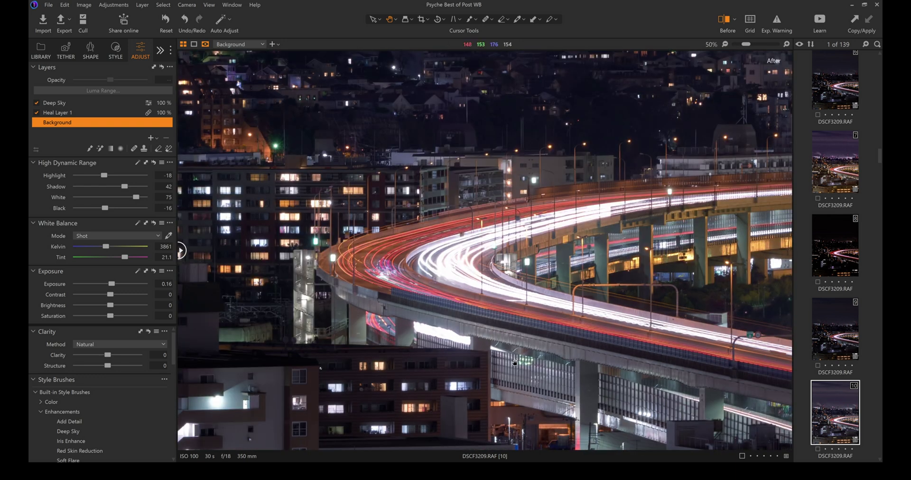
{"action": "scroll", "coordinate": [516, 368], "scroll_direction": "down", "scroll_amount": 2}
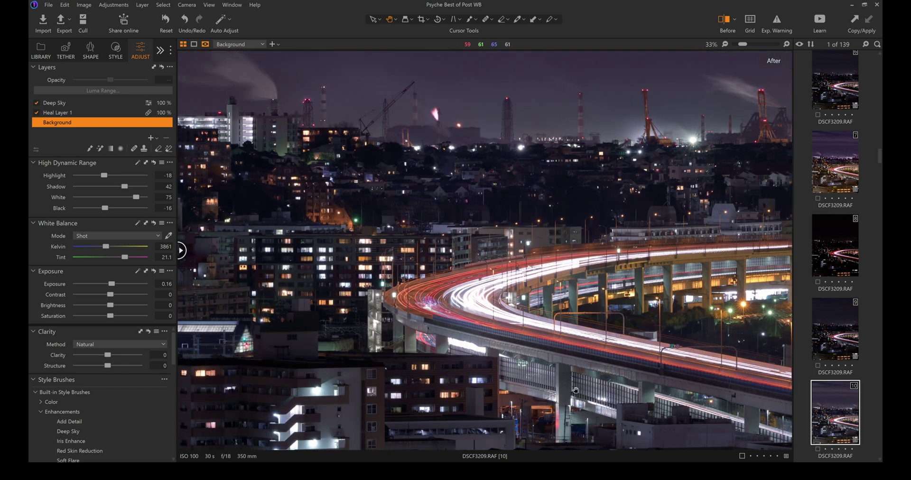
{"action": "scroll", "coordinate": [575, 392], "scroll_direction": "down", "scroll_amount": 1}
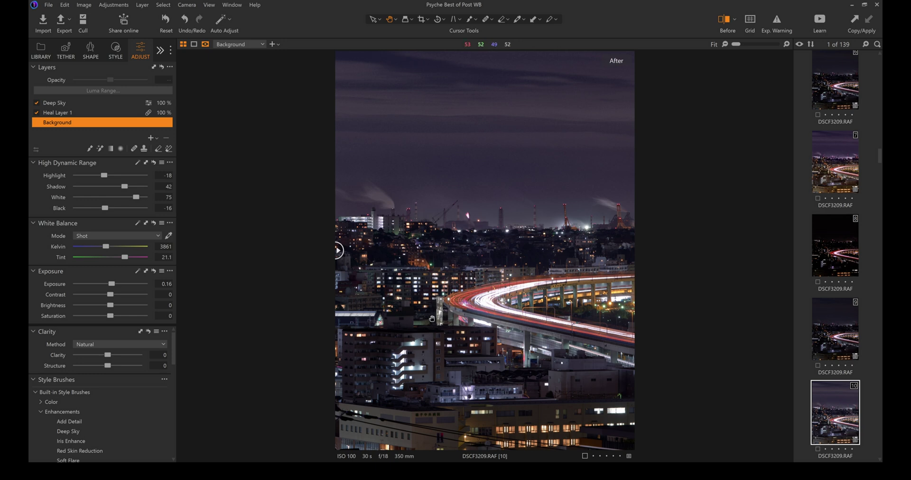
{"action": "scroll", "coordinate": [430, 318], "scroll_direction": "up", "scroll_amount": 2}
{"action": "scroll", "coordinate": [399, 323], "scroll_direction": "up", "scroll_amount": 3}
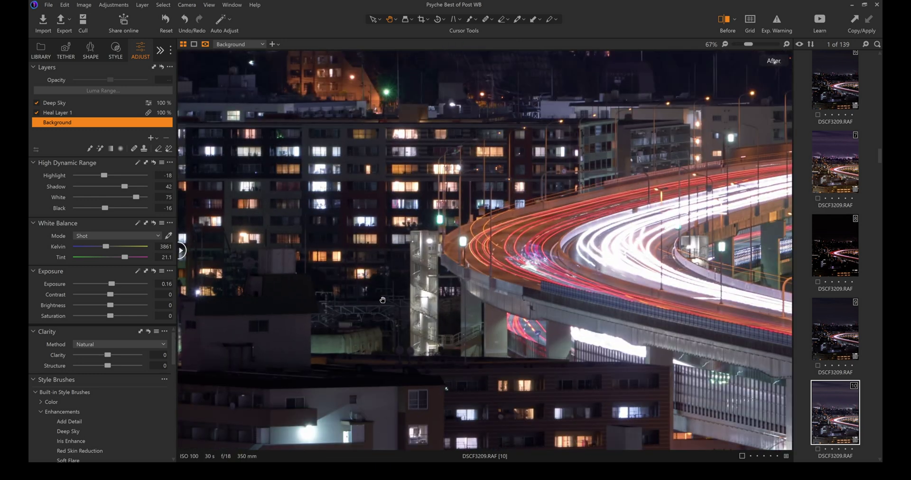
{"action": "scroll", "coordinate": [451, 298], "scroll_direction": "up", "scroll_amount": 1}
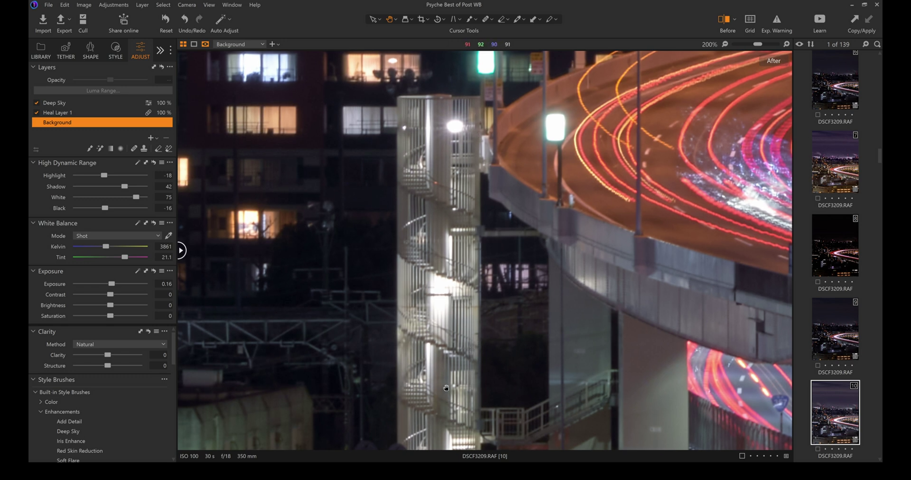
{"action": "scroll", "coordinate": [443, 387], "scroll_direction": "down", "scroll_amount": 1}
{"action": "scroll", "coordinate": [445, 388], "scroll_direction": "down", "scroll_amount": 1}
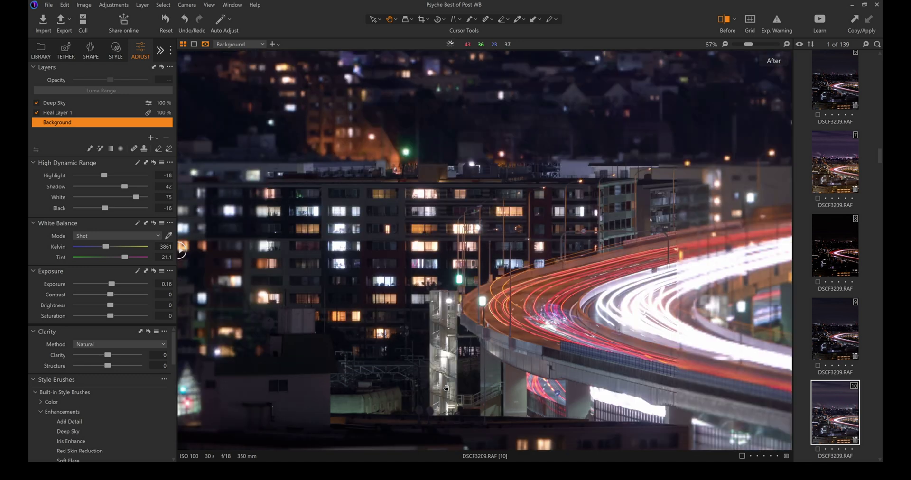
{"action": "scroll", "coordinate": [446, 389], "scroll_direction": "down", "scroll_amount": 1}
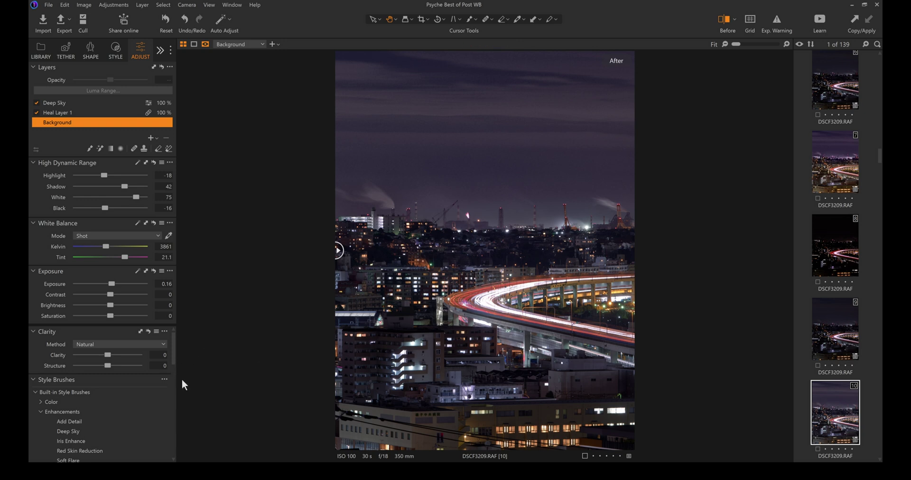
Step: Set the Background layer's Clarity to 48 and Structure to 41 while viewing the highway curve at 67% zoom
{"action": "scroll", "coordinate": [479, 299], "scroll_direction": "up", "scroll_amount": 1}
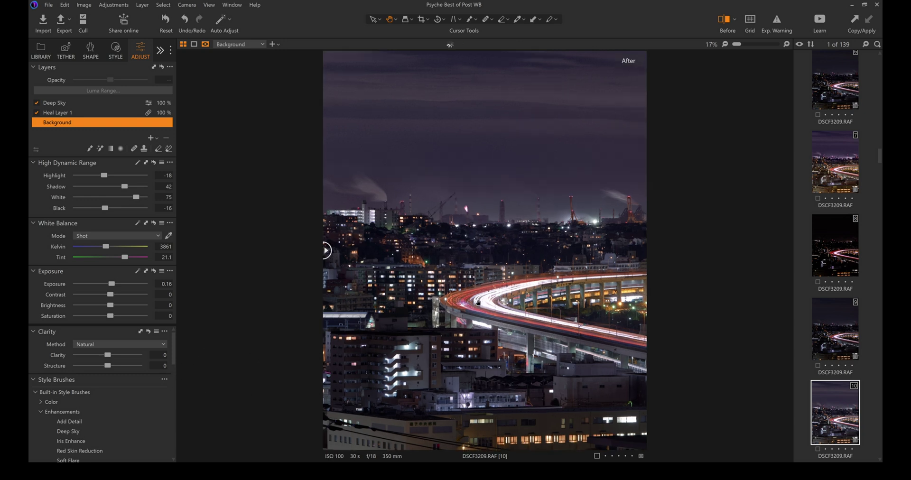
{"action": "scroll", "coordinate": [478, 325], "scroll_direction": "up", "scroll_amount": 1}
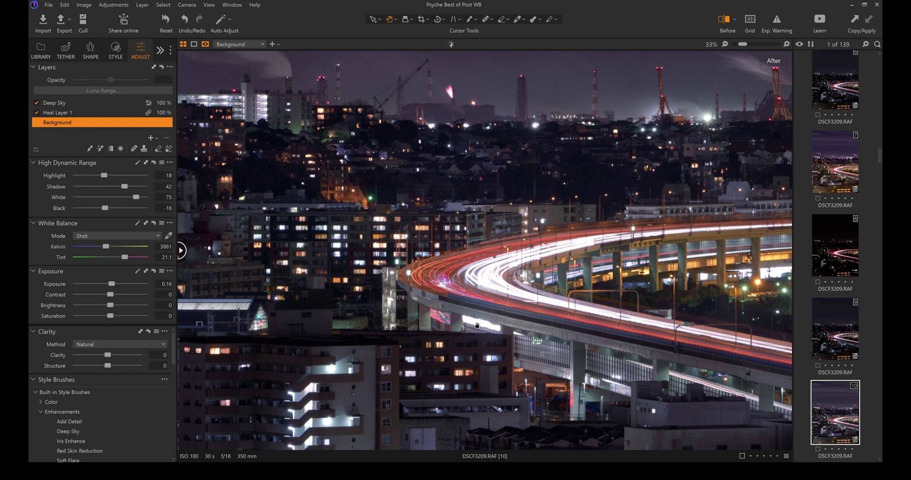
{"action": "scroll", "coordinate": [477, 325], "scroll_direction": "up", "scroll_amount": 1}
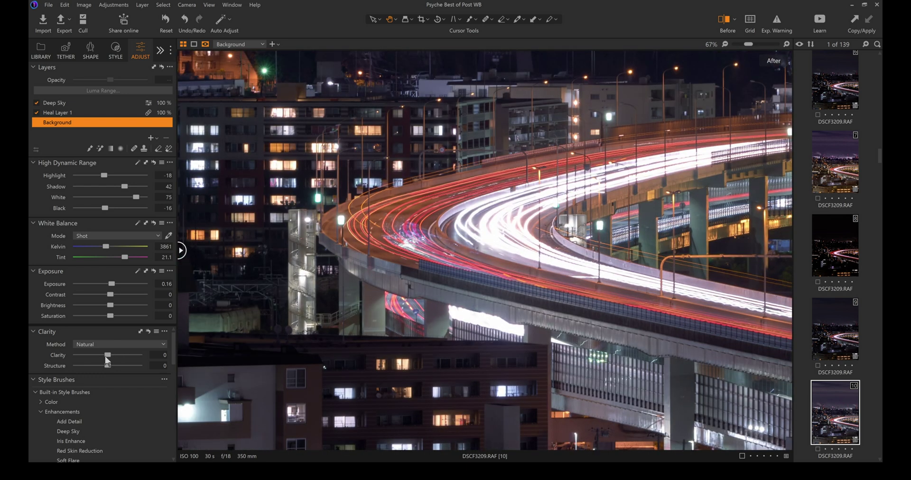
{"action": "left_click_drag", "start_coordinate": [110, 354], "coordinate": [120, 357]}
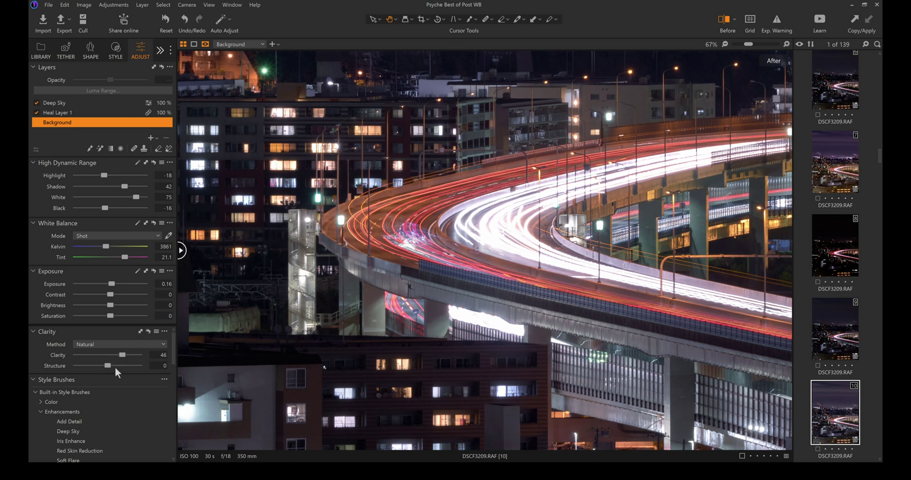
{"action": "left_click_drag", "start_coordinate": [109, 363], "coordinate": [119, 363]}
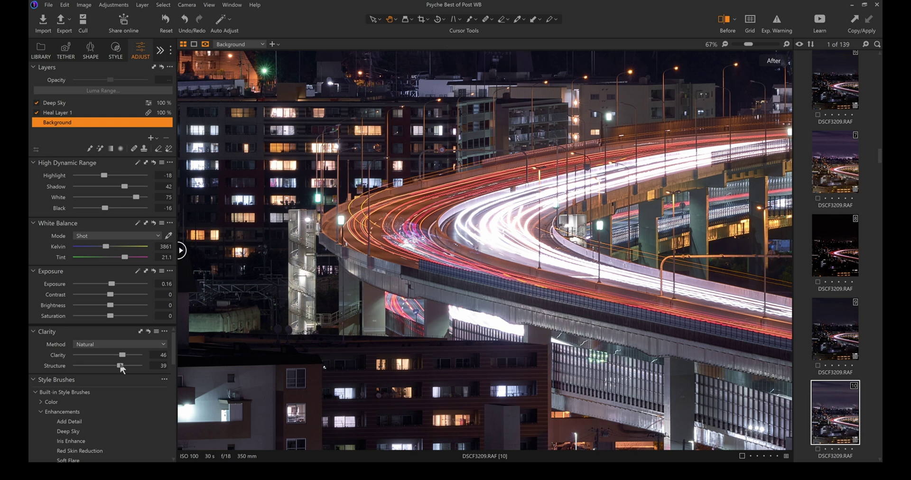
{"action": "left_click_drag", "start_coordinate": [120, 366], "coordinate": [123, 356]}
Step: Check the detail beneath the highway bridge and compare it without Clarity adjustments by resetting them and undoing the reset
{"action": "scroll", "coordinate": [343, 317], "scroll_direction": "up", "scroll_amount": 5}
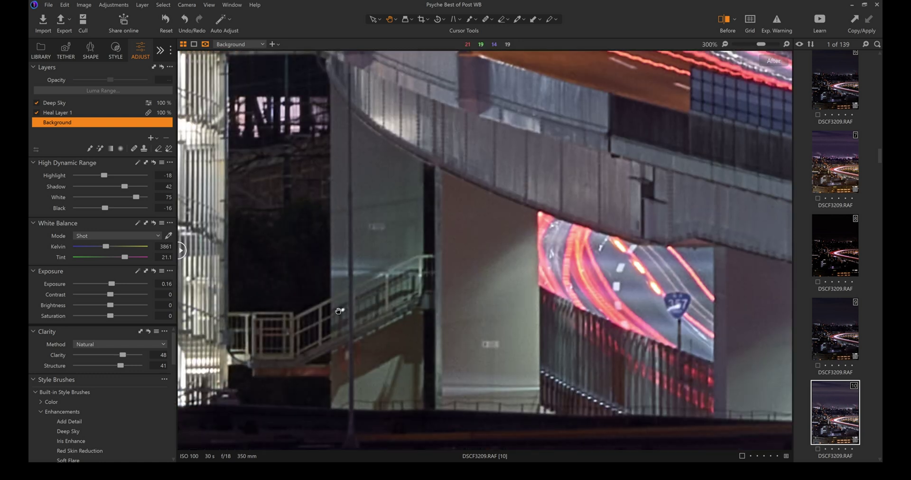
{"action": "scroll", "coordinate": [342, 304], "scroll_direction": "down", "scroll_amount": 2}
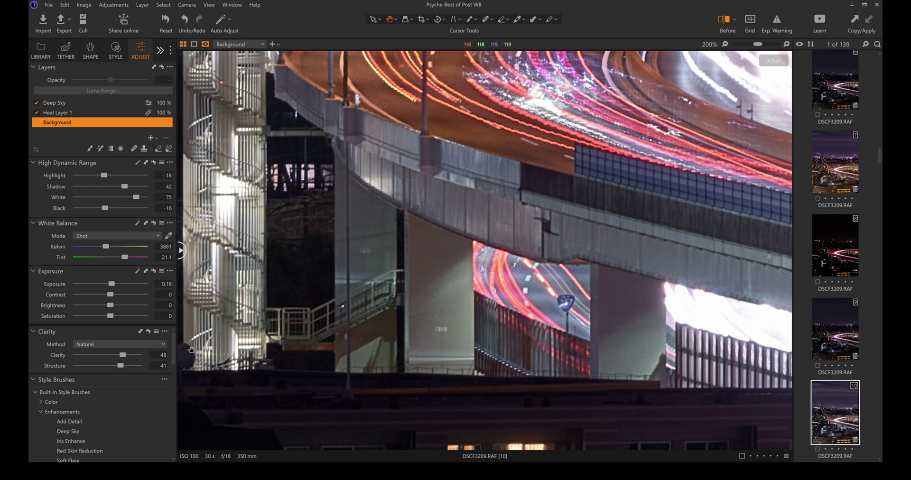
{"action": "left_click", "coordinate": [148, 331]}
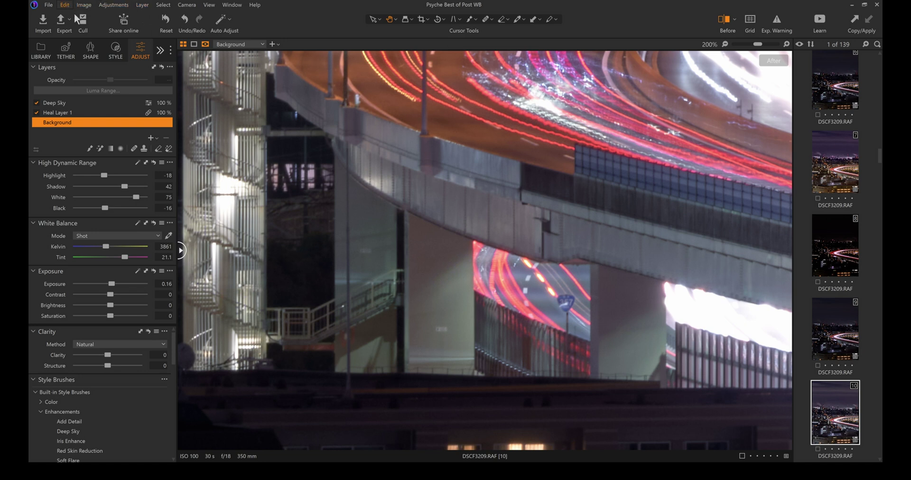
{"action": "key", "text": "ctrl+z"}
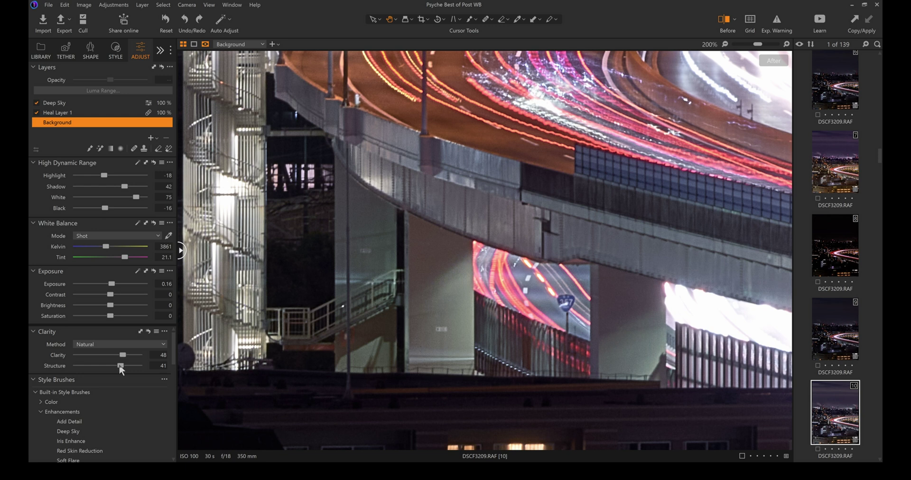
Step: Set the Background layer's Clarity to 61 and Structure to 42, and check the side of the bridge up close
{"action": "left_click_drag", "start_coordinate": [123, 355], "coordinate": [123, 354]}
{"action": "left_click_drag", "start_coordinate": [124, 355], "coordinate": [119, 366]}
{"action": "left_click", "coordinate": [455, 174]}
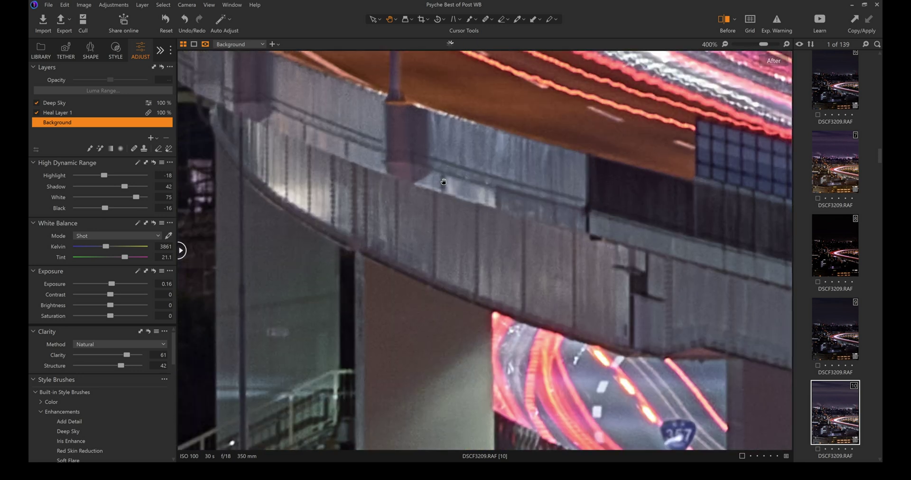
{"action": "left_click", "coordinate": [441, 207]}
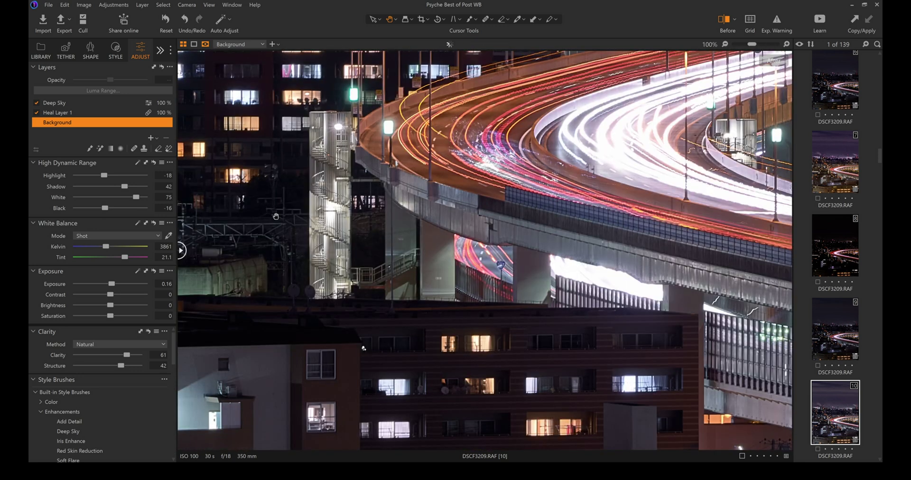
Step: Examine the sharpened buildings, spiral staircase and light trails at several magnifications, and return to the full photo
{"action": "scroll", "coordinate": [490, 232], "scroll_direction": "down", "scroll_amount": 3}
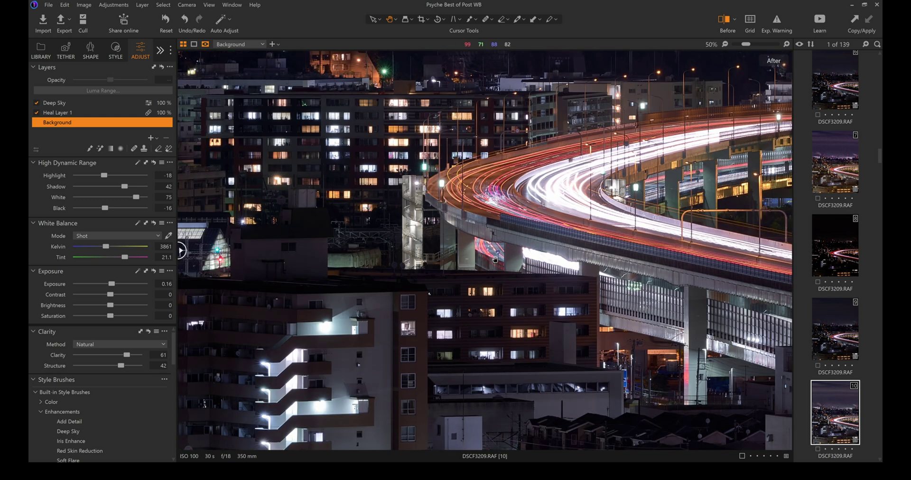
{"action": "scroll", "coordinate": [495, 262], "scroll_direction": "down", "scroll_amount": 1}
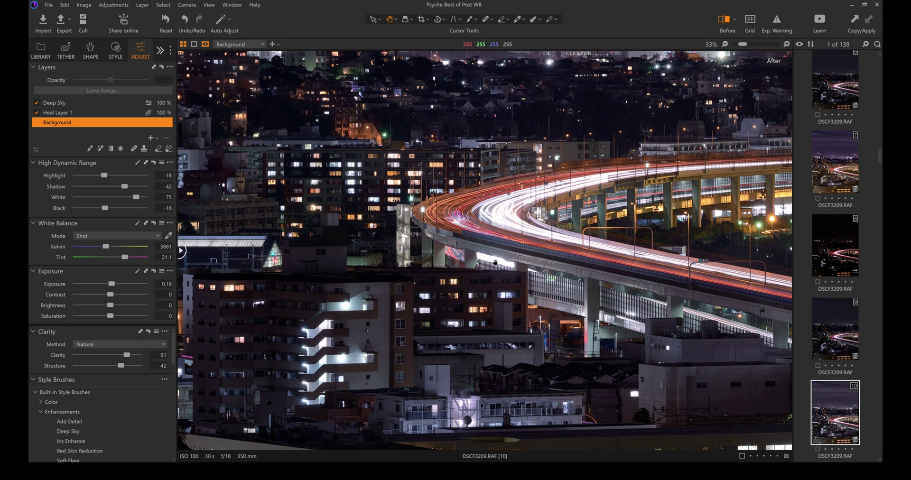
{"action": "scroll", "coordinate": [494, 261], "scroll_direction": "down", "scroll_amount": 2}
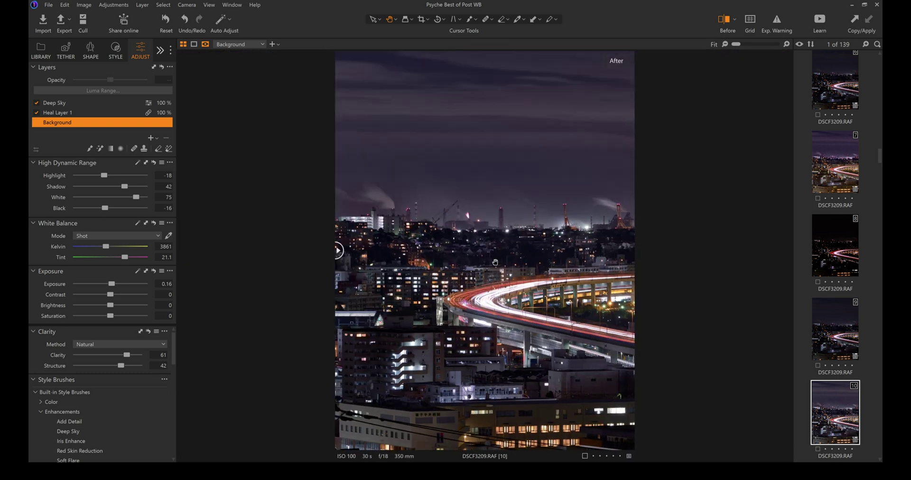
{"action": "scroll", "coordinate": [418, 326], "scroll_direction": "up", "scroll_amount": 2}
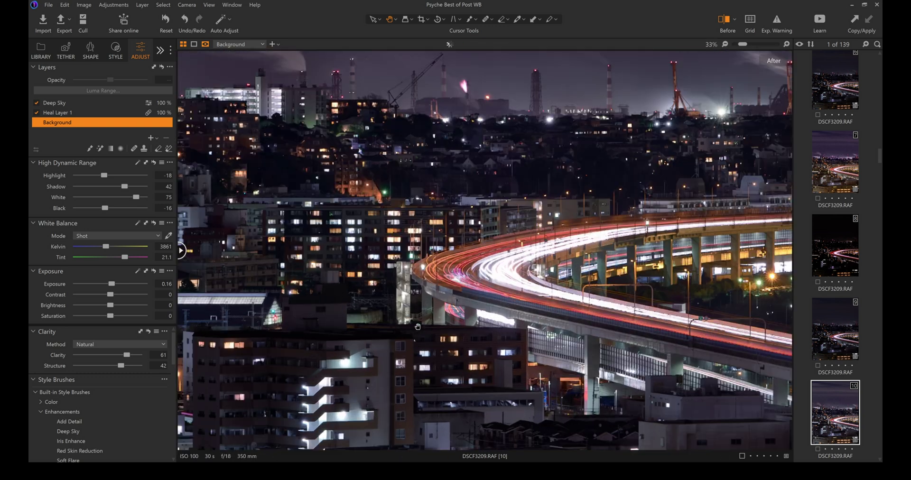
{"action": "scroll", "coordinate": [348, 283], "scroll_direction": "up", "scroll_amount": 2}
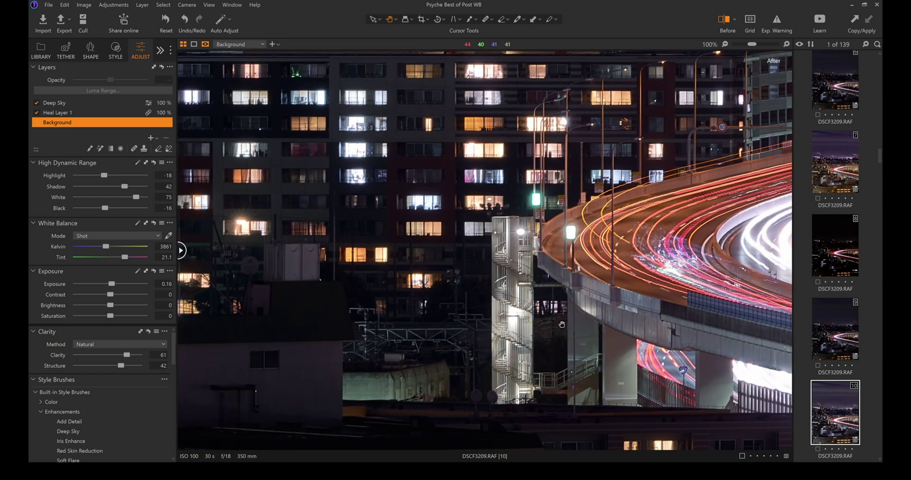
{"action": "scroll", "coordinate": [562, 324], "scroll_direction": "down", "scroll_amount": 1}
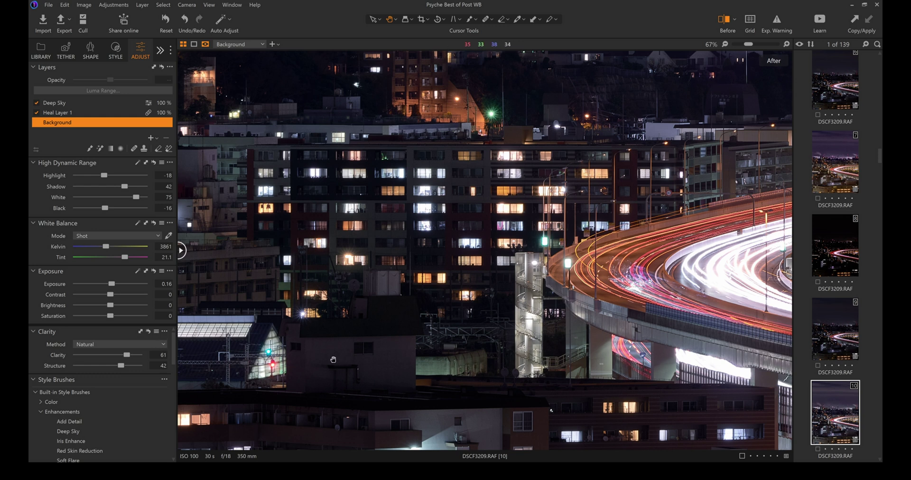
{"action": "scroll", "coordinate": [331, 342], "scroll_direction": "down", "scroll_amount": 3}
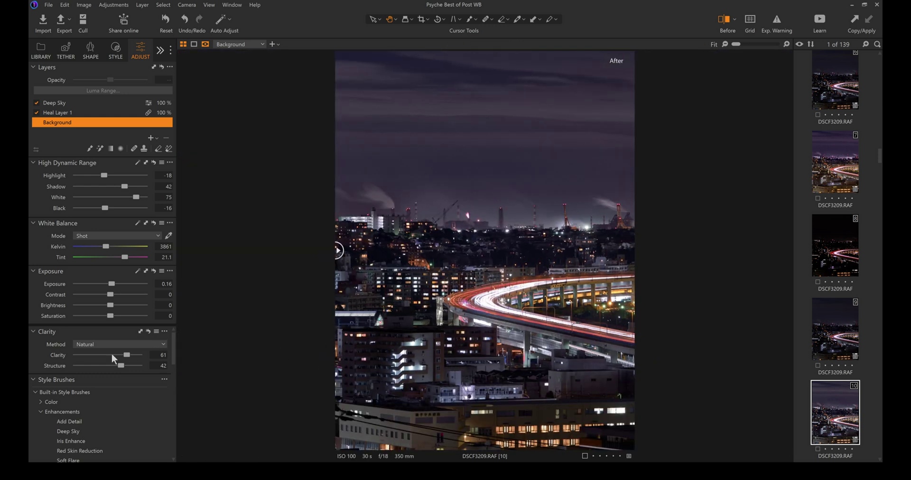
Step: Compare the full photo without Clarity adjustments, restore them, and lower the Background layer's Clarity to 42 and Structure to 32
{"action": "left_click", "coordinate": [148, 331]}
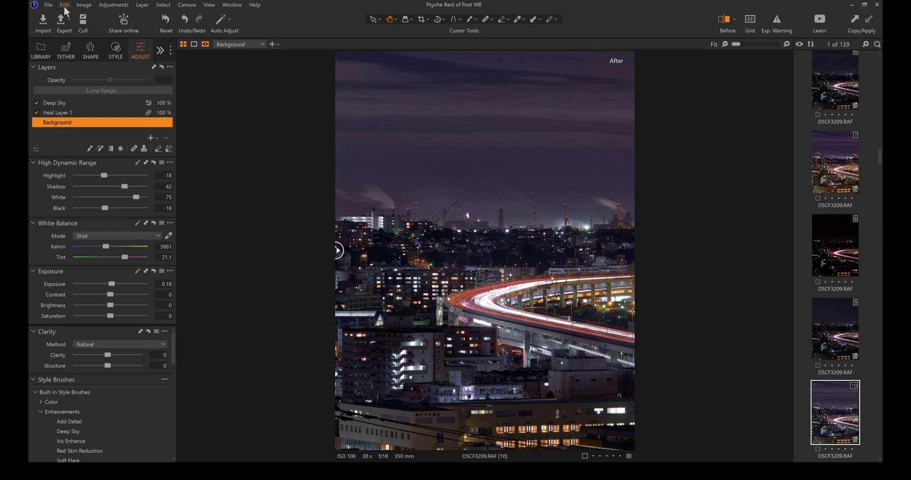
{"action": "key", "text": "ctrl+z"}
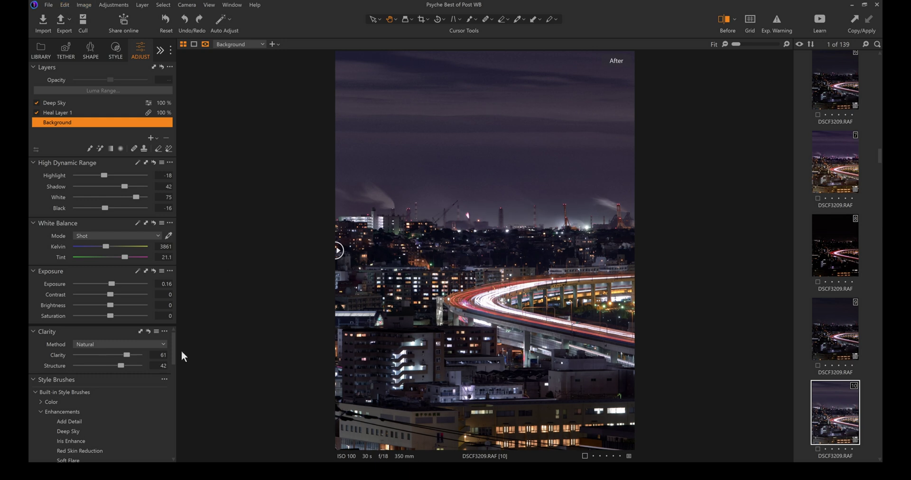
{"action": "left_click", "coordinate": [126, 355]}
{"action": "left_click_drag", "start_coordinate": [124, 354], "coordinate": [120, 354]}
{"action": "left_click_drag", "start_coordinate": [124, 362], "coordinate": [118, 363]}
Step: Examine the highway curve, the side of the bridge and the light trails at magnifications up to 200%
{"action": "scroll", "coordinate": [483, 327], "scroll_direction": "up", "scroll_amount": 4}
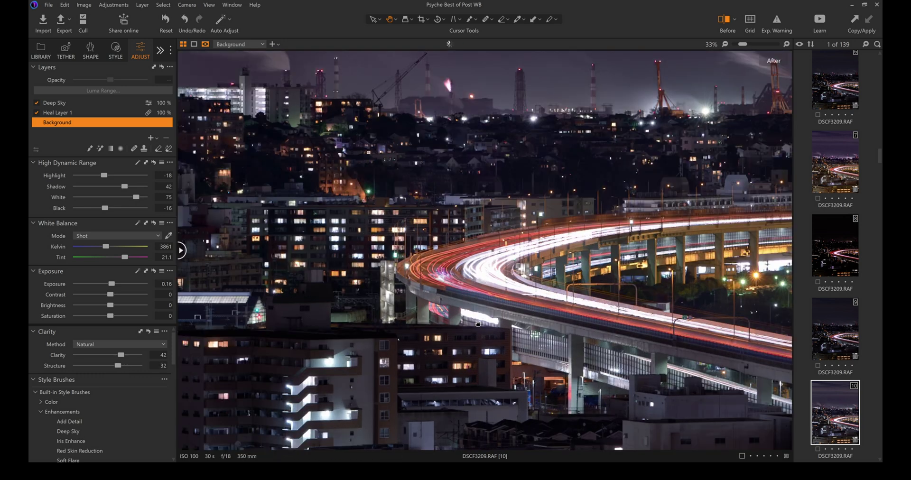
{"action": "scroll", "coordinate": [385, 292], "scroll_direction": "up", "scroll_amount": 2}
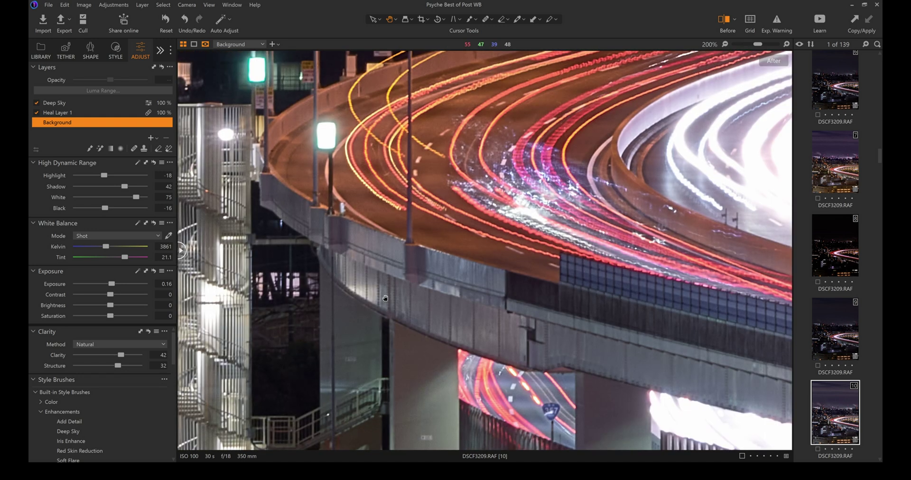
{"action": "left_click_drag", "start_coordinate": [385, 298], "coordinate": [707, 376]}
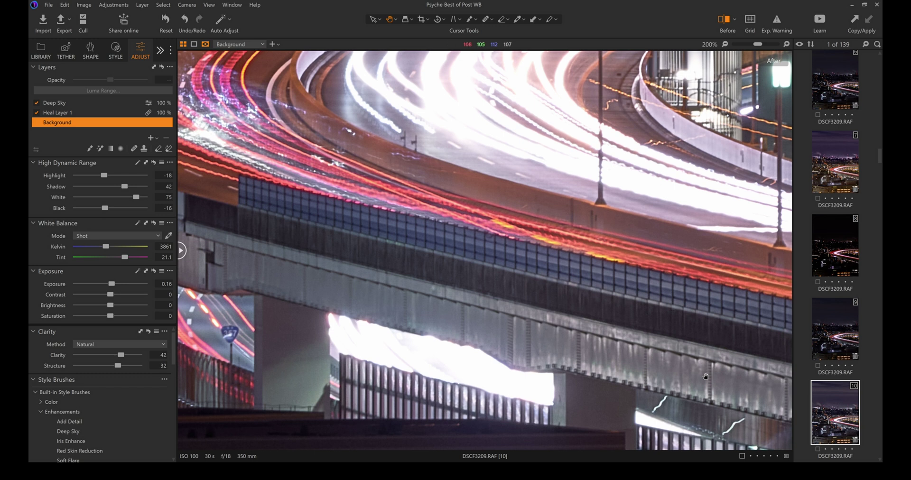
{"action": "scroll", "coordinate": [705, 376], "scroll_direction": "down", "scroll_amount": 1}
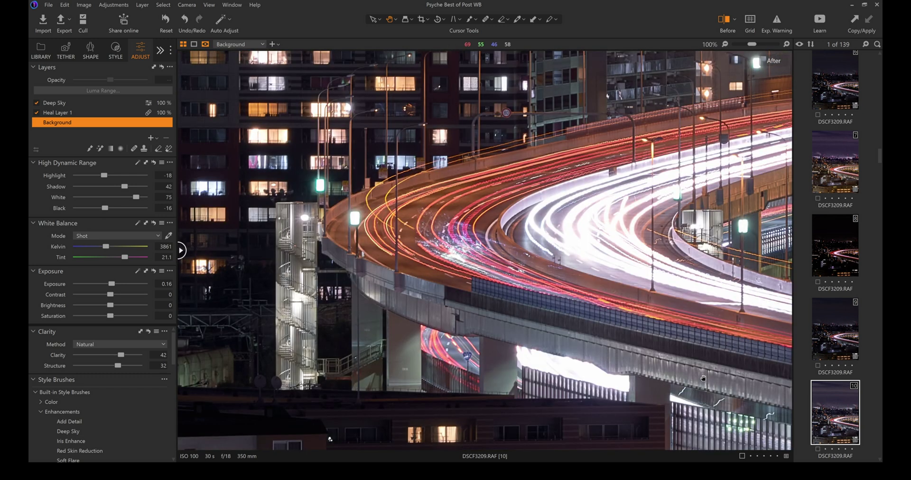
{"action": "scroll", "coordinate": [703, 378], "scroll_direction": "down", "scroll_amount": 1}
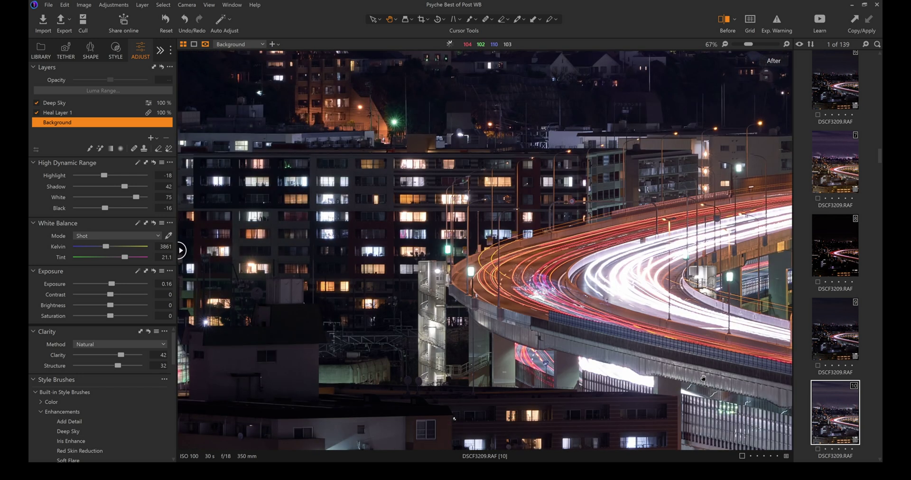
{"action": "scroll", "coordinate": [702, 378], "scroll_direction": "down", "scroll_amount": 1}
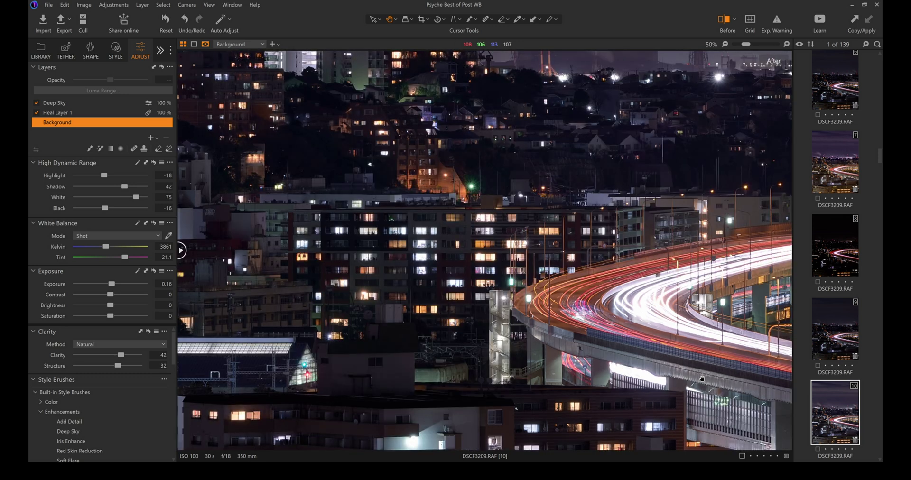
{"action": "scroll", "coordinate": [701, 379], "scroll_direction": "down", "scroll_amount": 1}
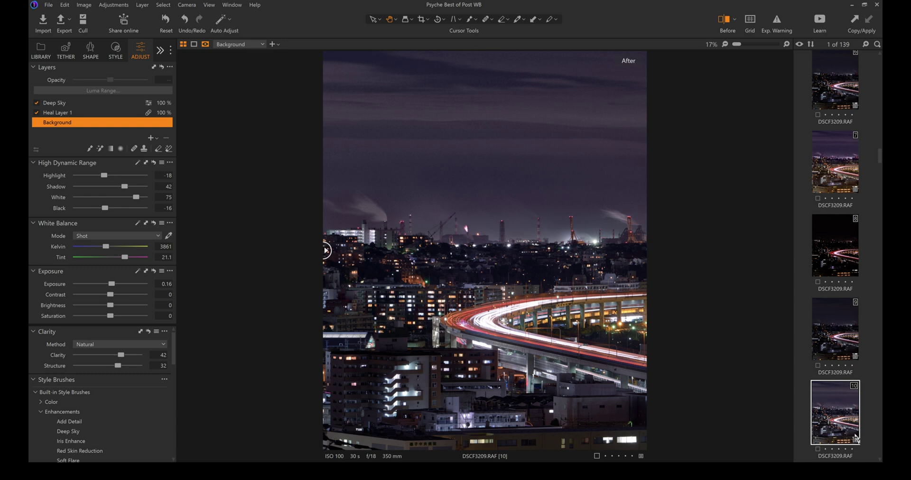
Step: Compare variants 7 and 10 of DSCF3209.RAF as a full view and closer in on the highway
{"action": "left_click", "coordinate": [842, 170]}
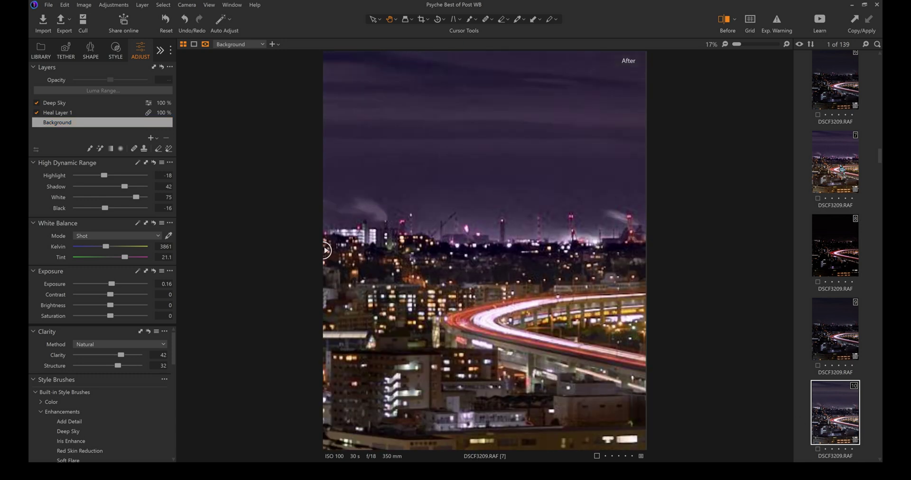
{"action": "left_click", "coordinate": [844, 428]}
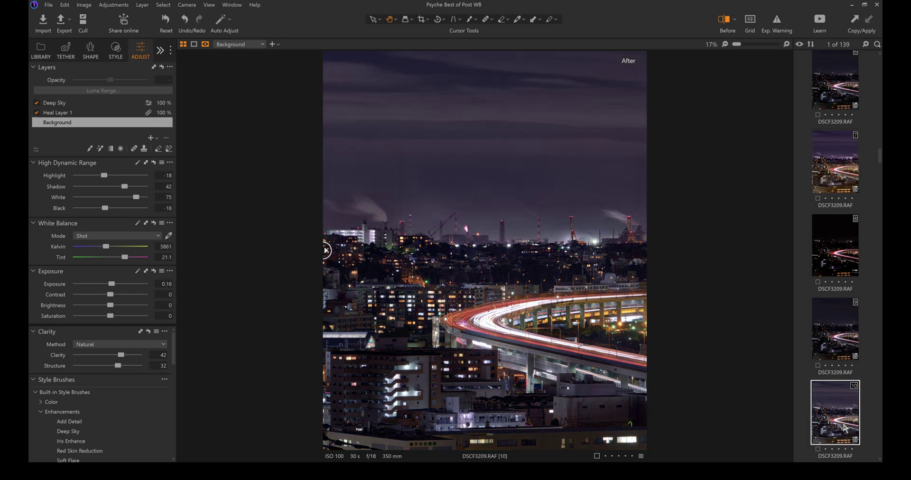
{"action": "left_click", "coordinate": [844, 173]}
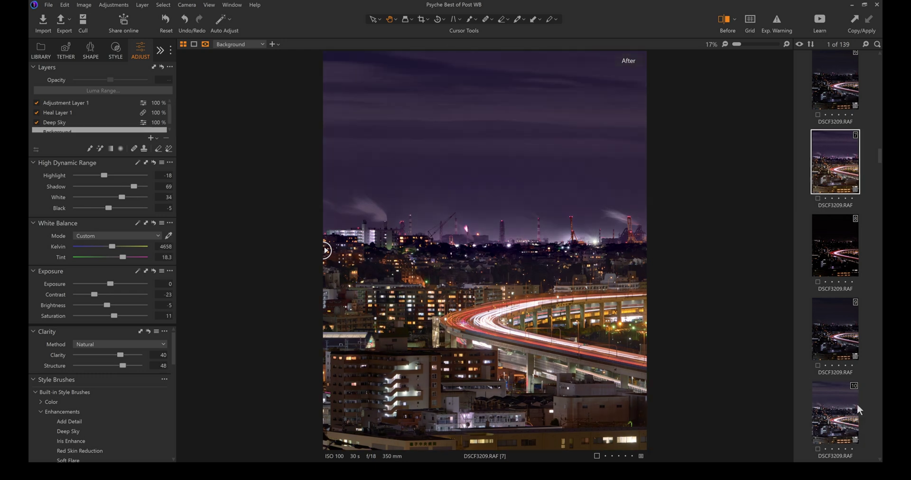
{"action": "left_click", "coordinate": [850, 426]}
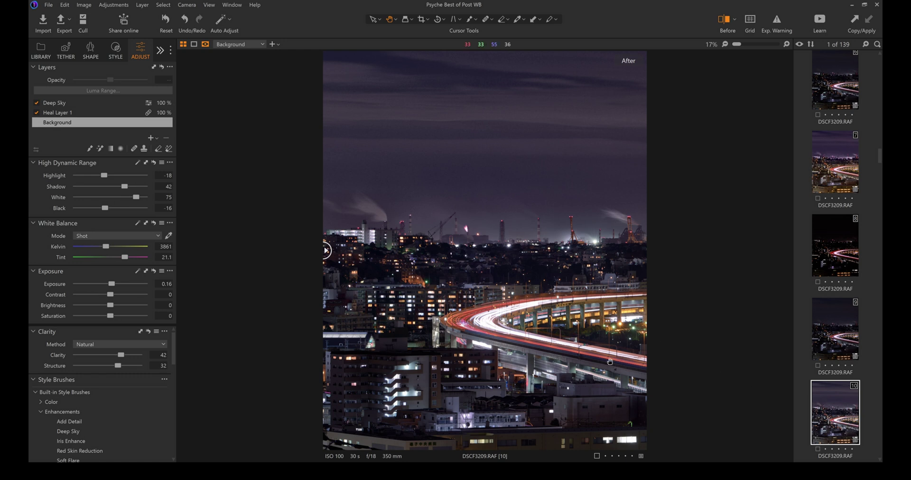
{"action": "scroll", "coordinate": [599, 391], "scroll_direction": "up", "scroll_amount": 1}
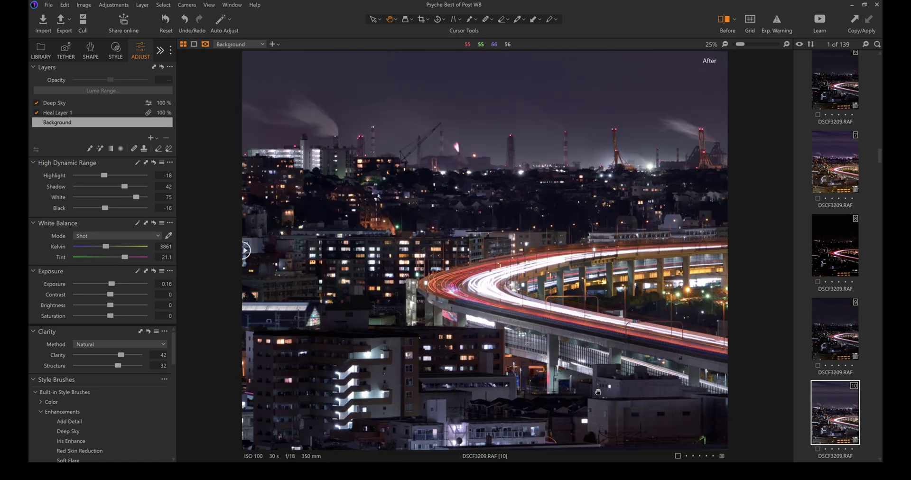
{"action": "scroll", "coordinate": [597, 391], "scroll_direction": "up", "scroll_amount": 1}
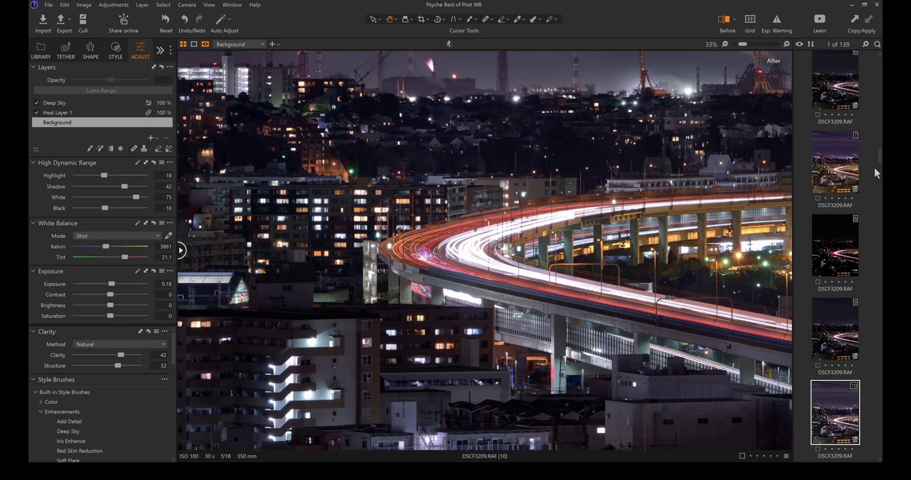
{"action": "left_click", "coordinate": [844, 182]}
{"action": "left_click", "coordinate": [842, 426]}
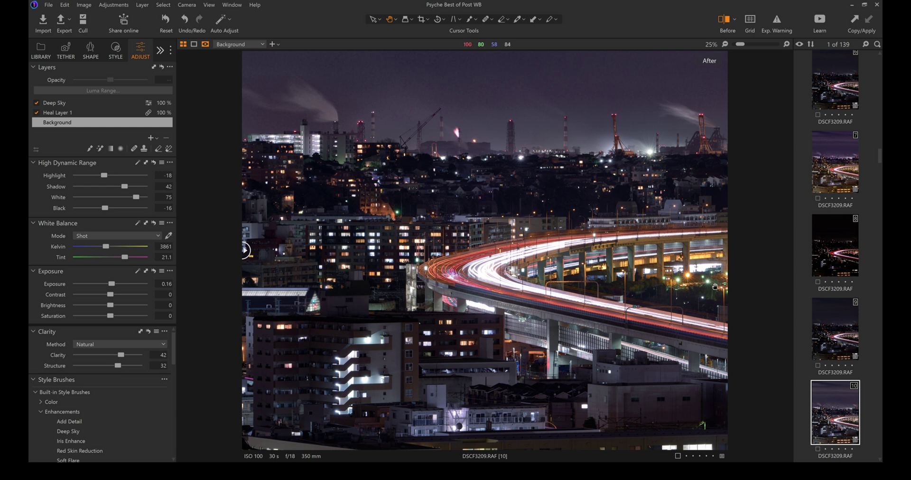
Step: Inspect variant 10's highway, skyline and hillside houses at magnifications up to 200%, and return to the full photo
{"action": "scroll", "coordinate": [716, 286], "scroll_direction": "up", "scroll_amount": 1}
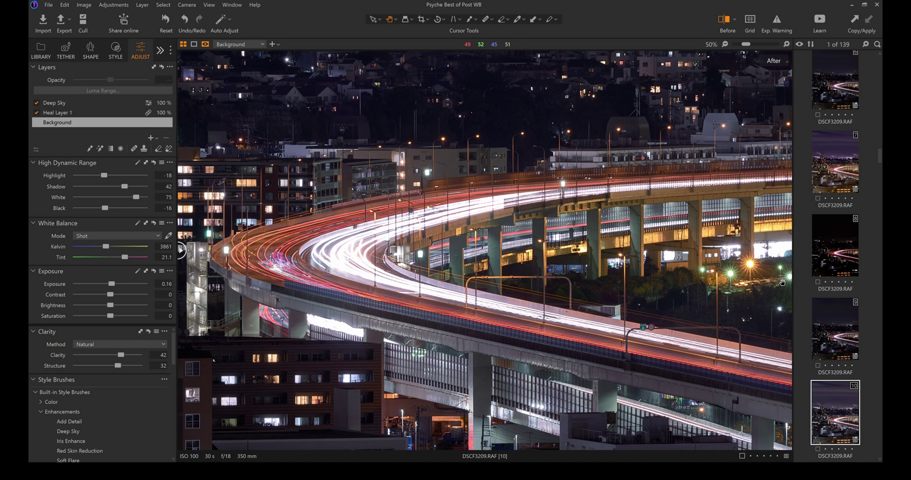
{"action": "scroll", "coordinate": [781, 283], "scroll_direction": "down", "scroll_amount": 1}
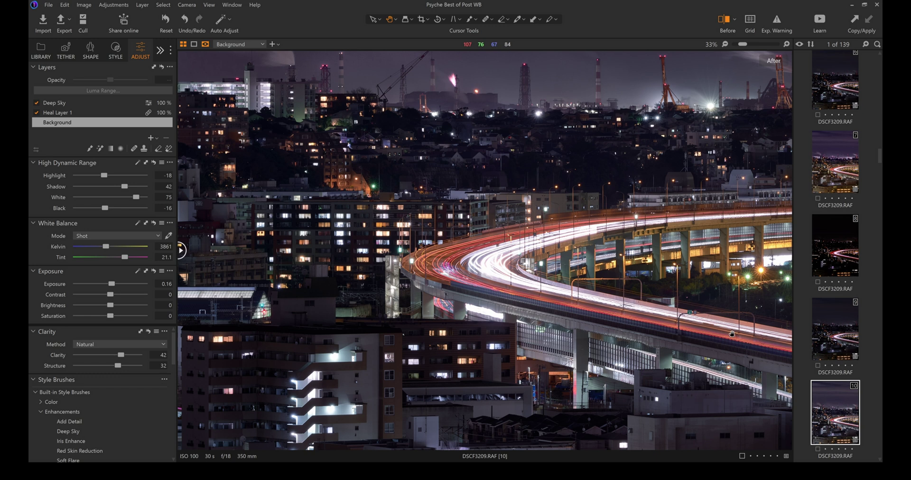
{"action": "scroll", "coordinate": [273, 113], "scroll_direction": "up", "scroll_amount": 3}
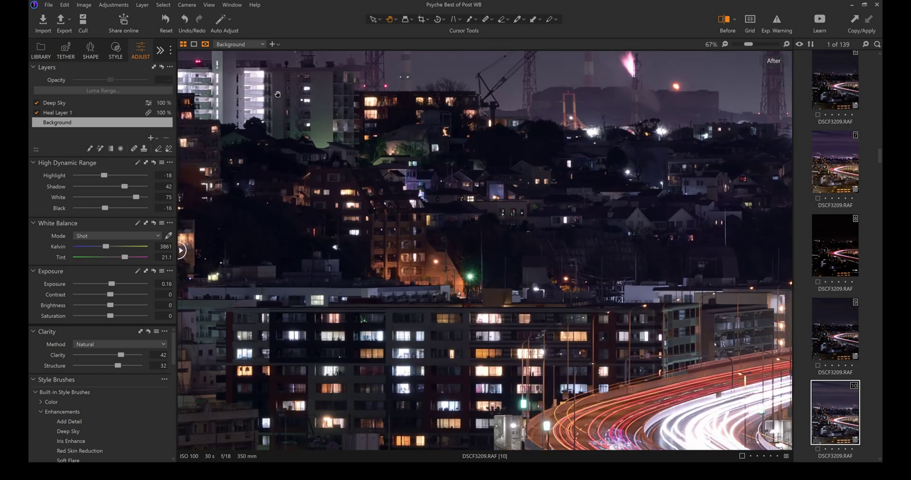
{"action": "scroll", "coordinate": [518, 268], "scroll_direction": "down", "scroll_amount": 2}
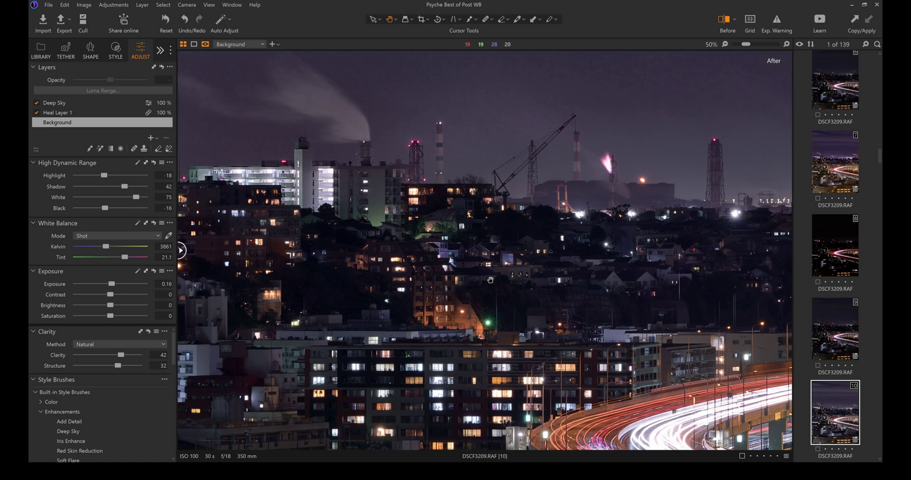
{"action": "scroll", "coordinate": [447, 236], "scroll_direction": "up", "scroll_amount": 1}
{"action": "scroll", "coordinate": [448, 237], "scroll_direction": "up", "scroll_amount": 1}
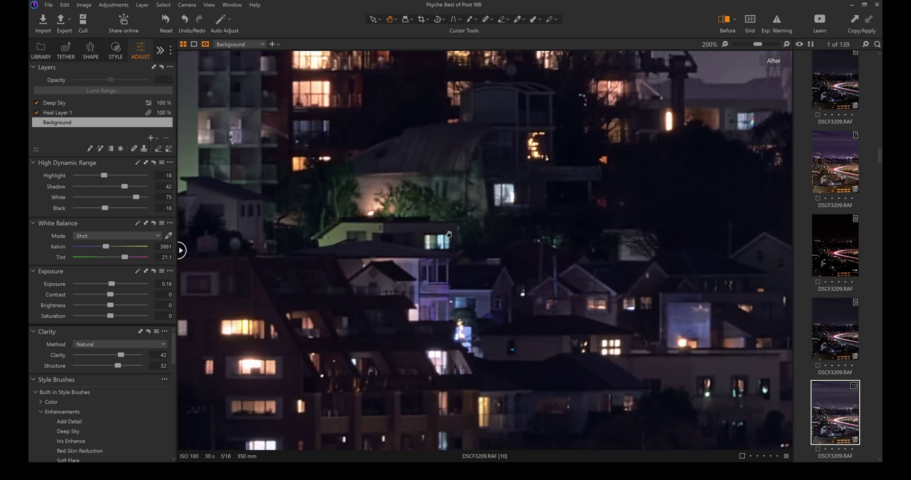
{"action": "scroll", "coordinate": [463, 254], "scroll_direction": "down", "scroll_amount": 3}
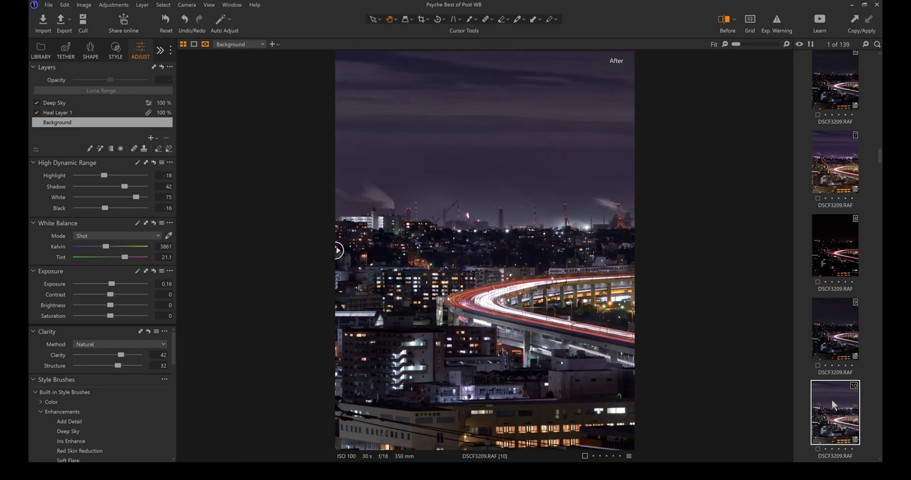
Step: Clone variant 10 of DSCF3209.RAF with its adjustments, and set the clone's white balance to 4310 Kelvin
{"action": "key", "text": "F7"}
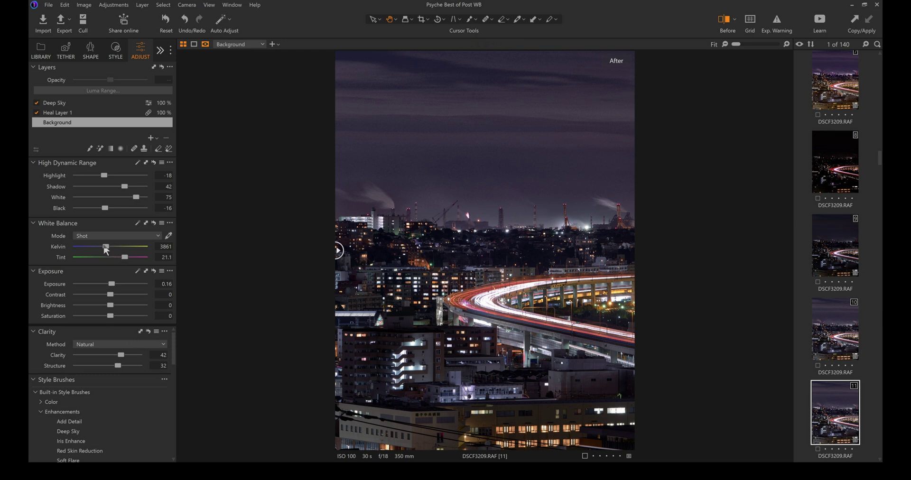
{"action": "scroll", "coordinate": [497, 337], "scroll_direction": "up", "scroll_amount": 3}
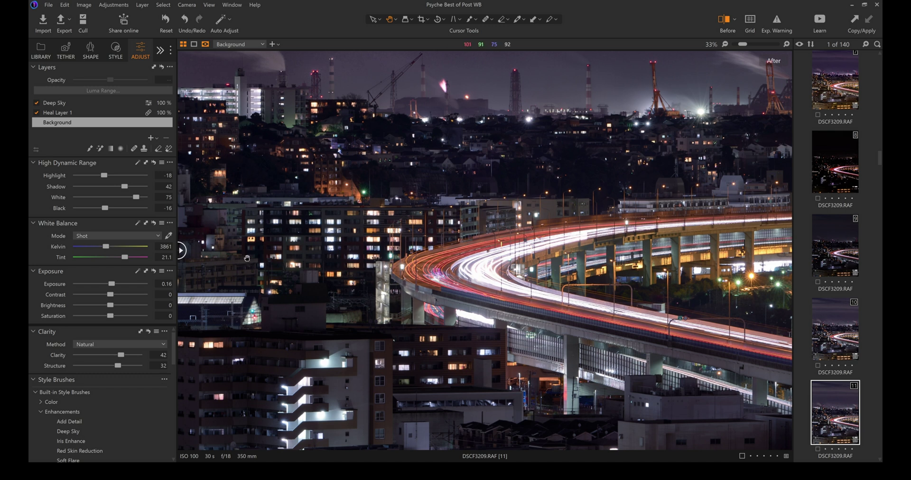
{"action": "left_click_drag", "start_coordinate": [104, 246], "coordinate": [108, 250]}
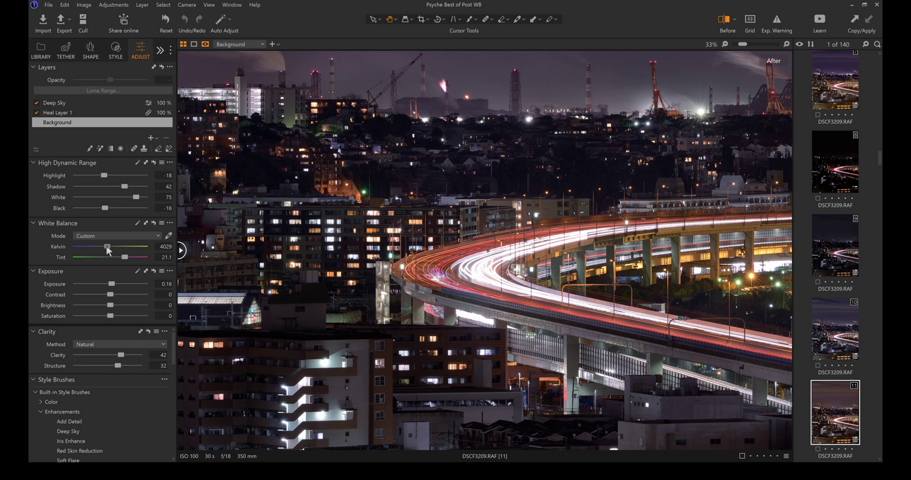
{"action": "left_click_drag", "start_coordinate": [108, 252], "coordinate": [110, 251]}
{"action": "left_click_drag", "start_coordinate": [109, 248], "coordinate": [110, 247]}
Step: Try a white balance Tint of 30.9 on the cloned variant, view the full photo, and undo the Tint change
{"action": "left_click_drag", "start_coordinate": [124, 257], "coordinate": [124, 257]}
{"action": "left_click_drag", "start_coordinate": [129, 256], "coordinate": [132, 257]}
{"action": "left_click", "coordinate": [368, 341]}
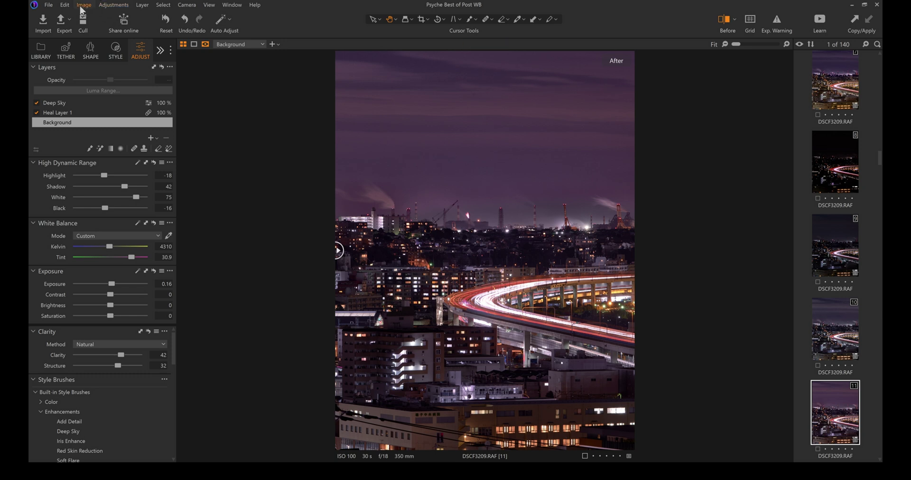
{"action": "key", "text": "ctrl+z"}
Step: Compare the colours of variants 7 and 11 by switching back and forth between them at full view
{"action": "left_click", "coordinate": [835, 84]}
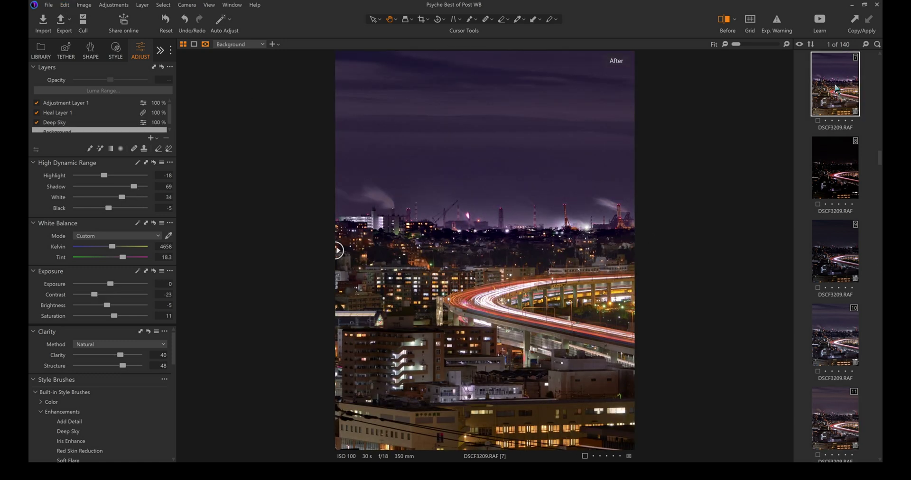
{"action": "left_click", "coordinate": [842, 420]}
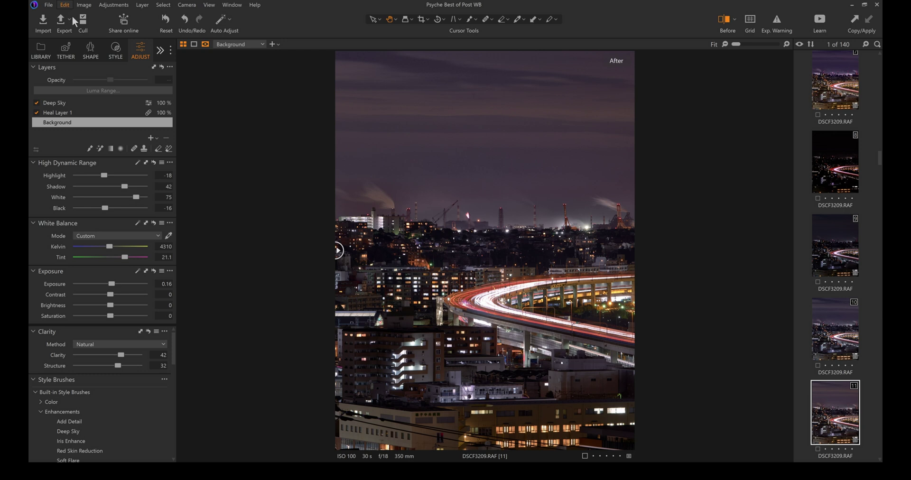
{"action": "key", "text": "Up"}
{"action": "key", "text": "Up"}
{"action": "key", "text": "Up"}
{"action": "key", "text": "Up"}
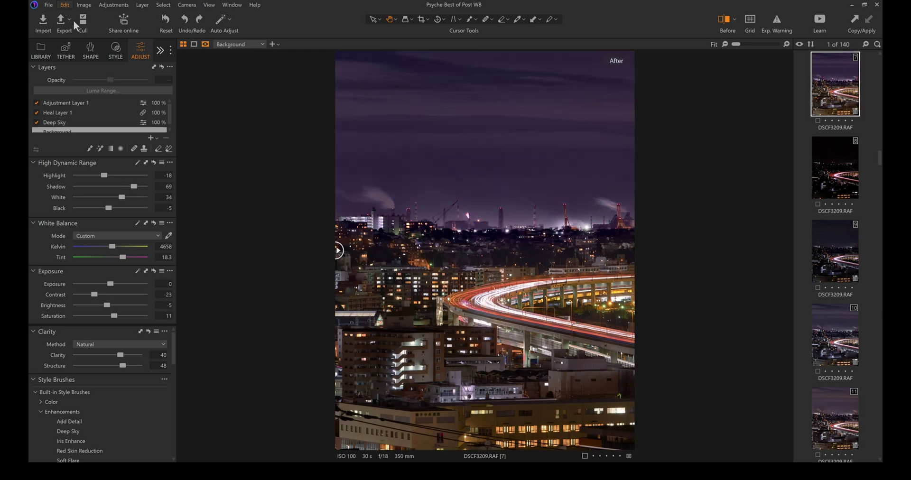
{"action": "key", "text": "Down"}
{"action": "key", "text": "Down"}
{"action": "key", "text": "Down"}
{"action": "key", "text": "Down"}
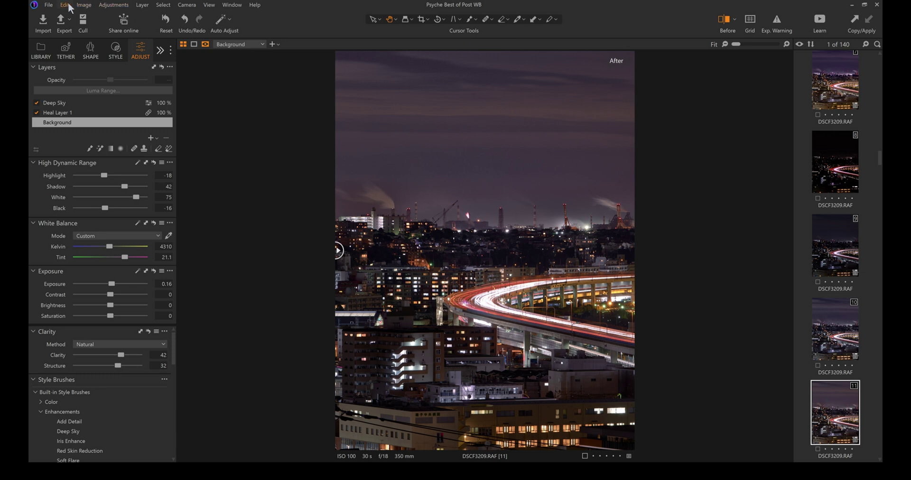
{"action": "key", "text": "Up"}
{"action": "key", "text": "Up"}
{"action": "key", "text": "Up"}
{"action": "key", "text": "Up"}
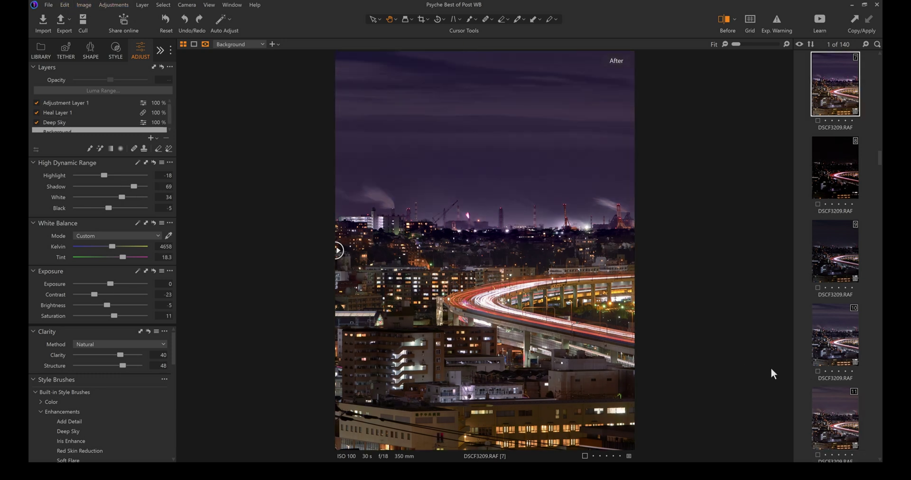
Step: Return to variant 11 and set its white balance to 4086 Kelvin
{"action": "scroll", "coordinate": [849, 415], "scroll_direction": "down", "scroll_amount": 3}
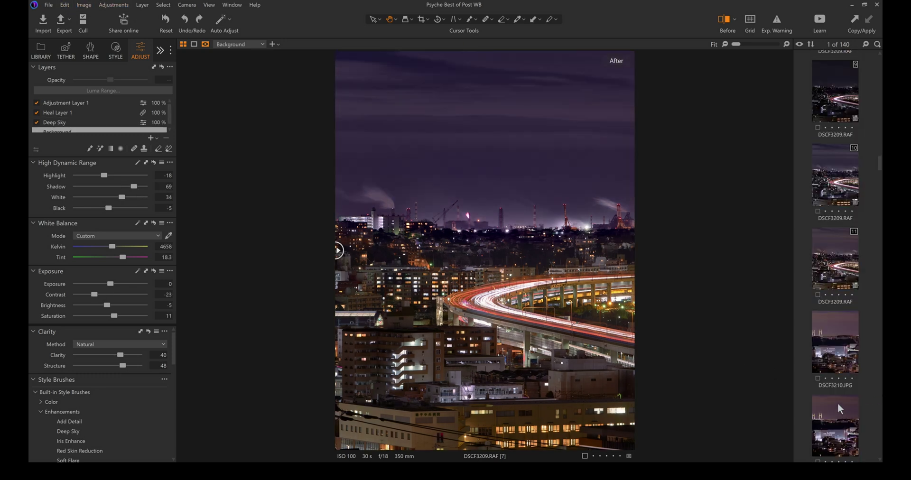
{"action": "left_click", "coordinate": [812, 270]}
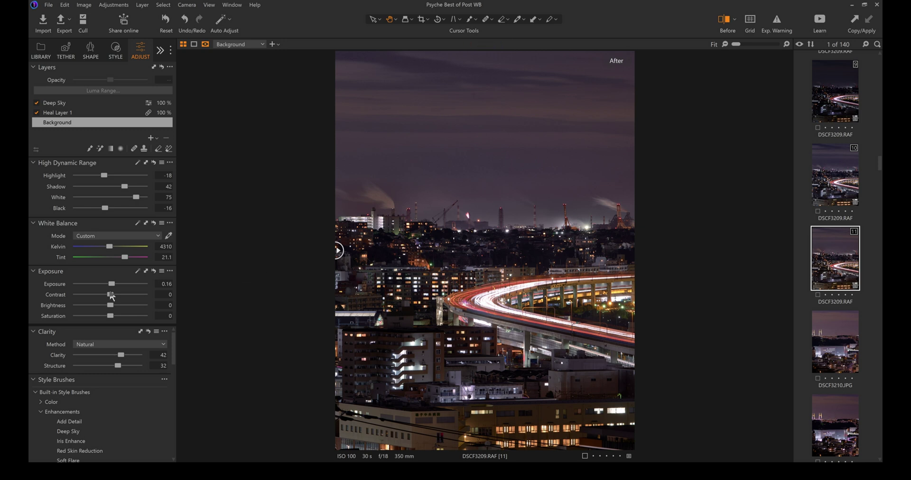
{"action": "left_click_drag", "start_coordinate": [125, 258], "coordinate": [106, 246]}
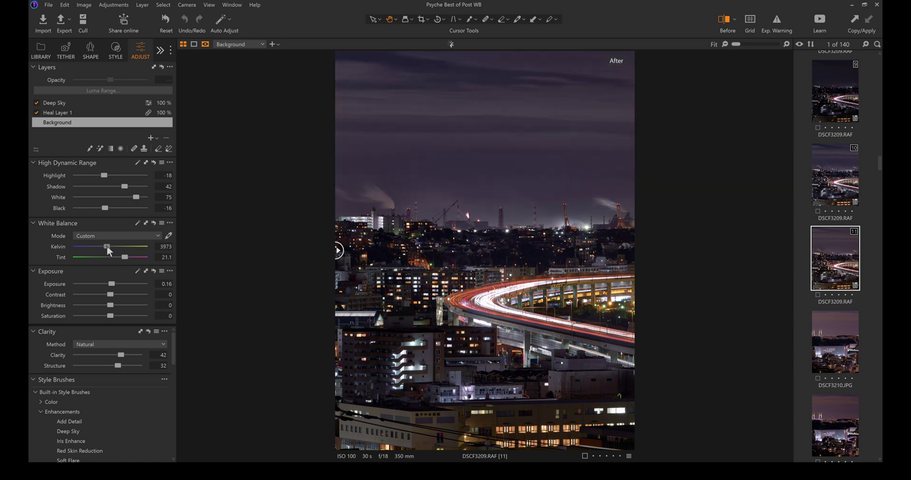
{"action": "double_click", "coordinate": [106, 246]}
{"action": "left_click_drag", "start_coordinate": [107, 245], "coordinate": [107, 246]}
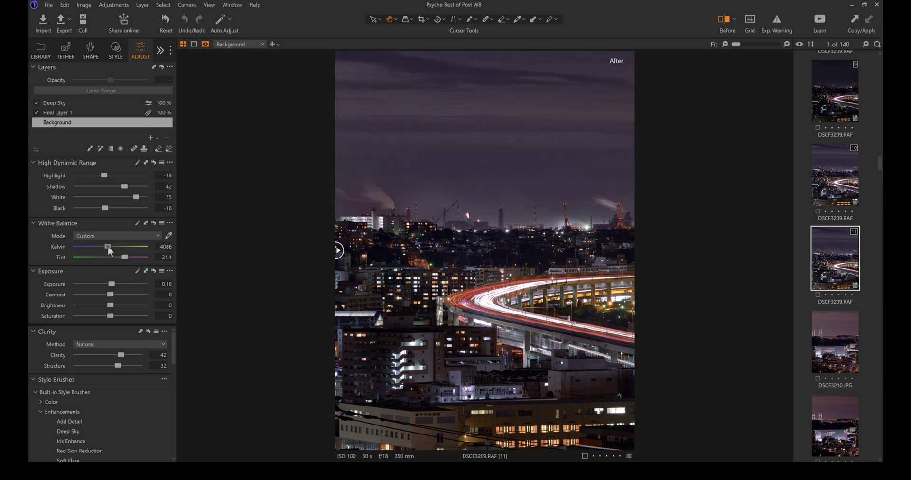
Step: Set the background's white balance Tint to 22.4 and check the highway and industrial skyline up close
{"action": "left_click_drag", "start_coordinate": [124, 257], "coordinate": [126, 257]}
{"action": "left_click", "coordinate": [449, 333]}
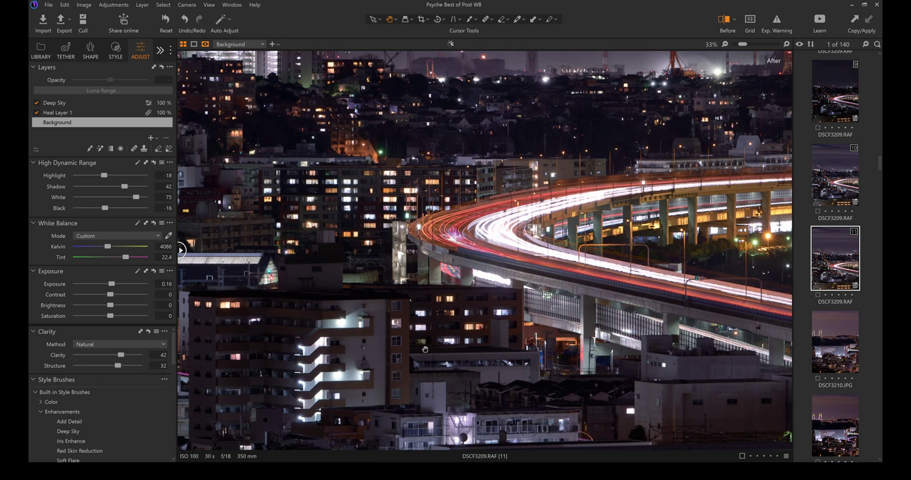
{"action": "left_click", "coordinate": [564, 287]}
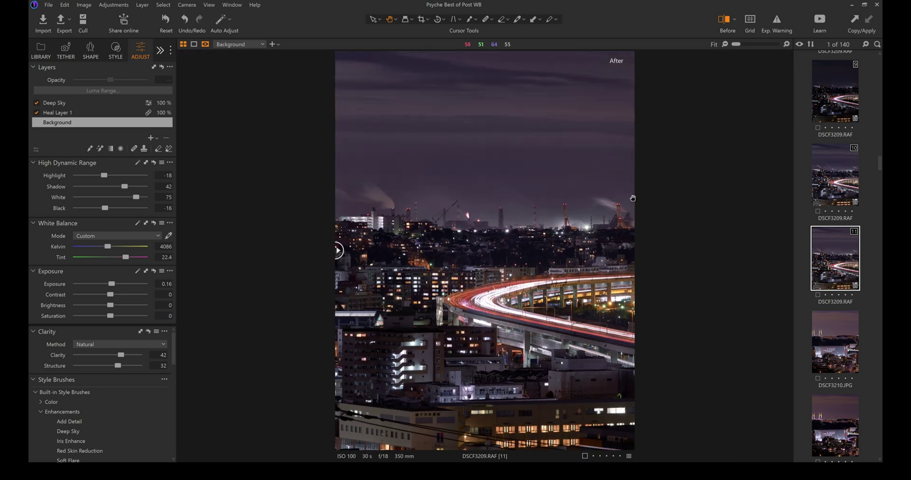
{"action": "left_click", "coordinate": [703, 217]}
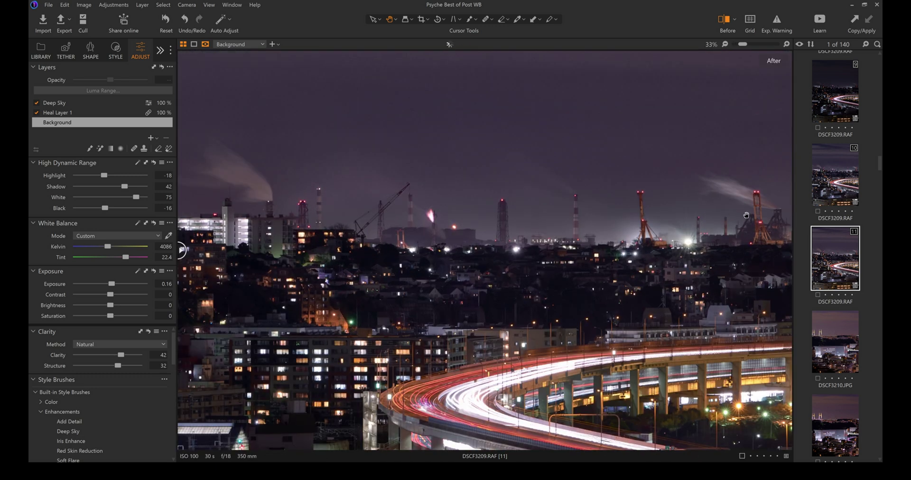
{"action": "left_click", "coordinate": [430, 189]}
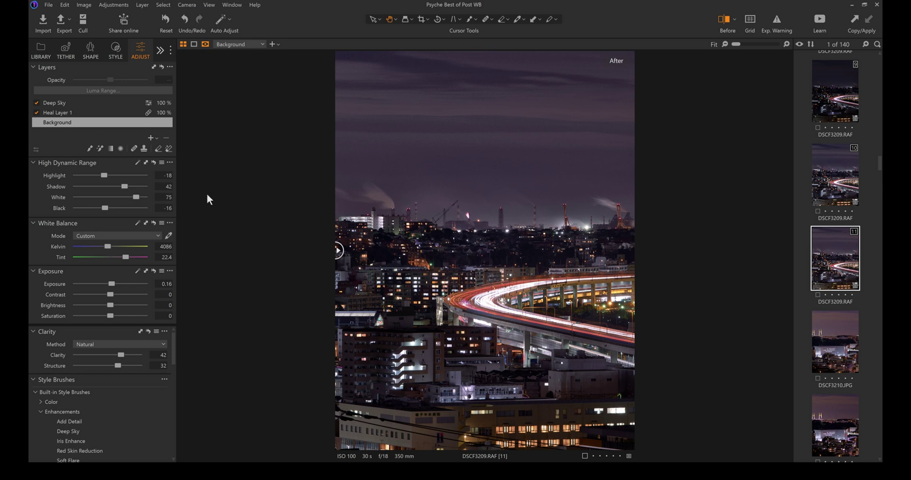
Step: On the Deep Sky layer, set Highlight to 15, Shadow 9, White 75, Black -3, and the white balance to 3805 Kelvin with Tint 17.9
{"action": "left_click", "coordinate": [66, 103]}
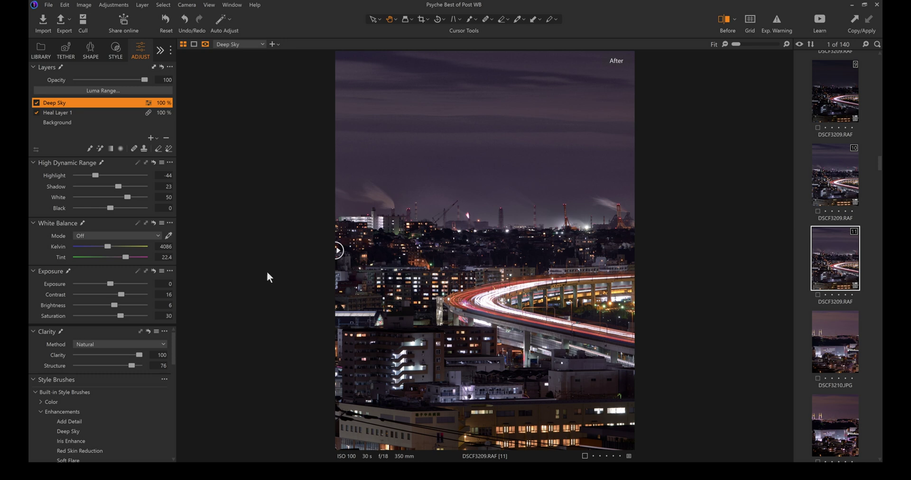
{"action": "mouse_move", "coordinate": [119, 190]}
{"action": "left_mouse_down"}
{"action": "mouse_move", "coordinate": [146, 200]}
{"action": "mouse_move", "coordinate": [112, 194]}
{"action": "mouse_move", "coordinate": [159, 175]}
{"action": "mouse_move", "coordinate": [119, 178]}
{"action": "left_mouse_up"}
{"action": "left_click_drag", "start_coordinate": [110, 209], "coordinate": [109, 208]}
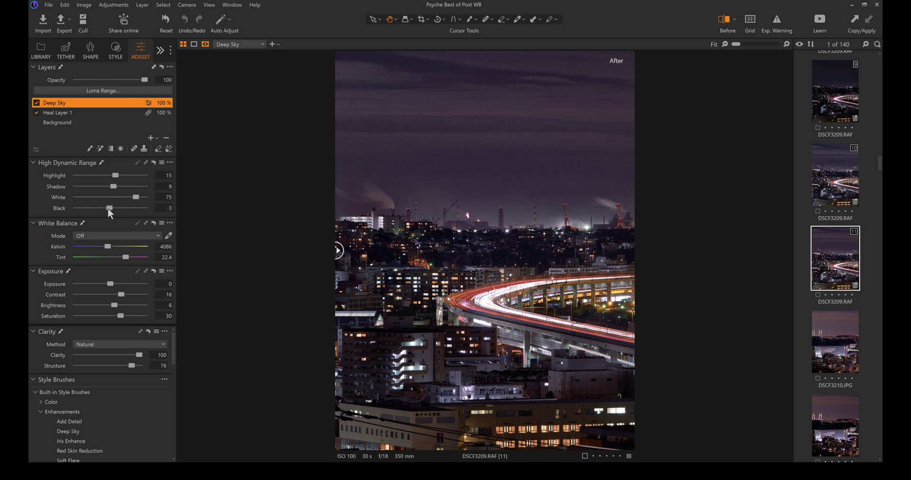
{"action": "left_click_drag", "start_coordinate": [107, 246], "coordinate": [122, 258]}
{"action": "left_click_drag", "start_coordinate": [105, 246], "coordinate": [107, 245]}
Step: Reset the Deep Sky layer's Exposure and fine-tune its Contrast, Brightness and Saturation
{"action": "left_click_drag", "start_coordinate": [112, 284], "coordinate": [113, 283]}
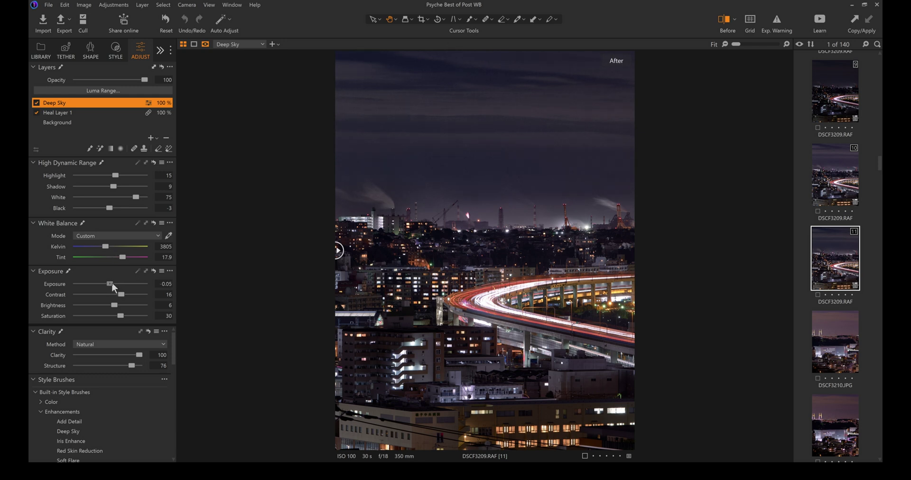
{"action": "double_click", "coordinate": [112, 284]}
{"action": "left_click_drag", "start_coordinate": [121, 295], "coordinate": [114, 305]}
{"action": "left_click_drag", "start_coordinate": [120, 316], "coordinate": [123, 317]}
{"action": "left_click_drag", "start_coordinate": [131, 316], "coordinate": [115, 316]}
{"action": "left_click_drag", "start_coordinate": [124, 321], "coordinate": [124, 321]}
Step: Adjust the Clarity and Structure of the Deep Sky layer
{"action": "left_click", "coordinate": [132, 355]}
{"action": "left_click", "coordinate": [132, 354]}
{"action": "left_click", "coordinate": [133, 366]}
Step: Add a new empty adjustment layer above the Deep Sky layer
{"action": "left_click", "coordinate": [150, 138]}
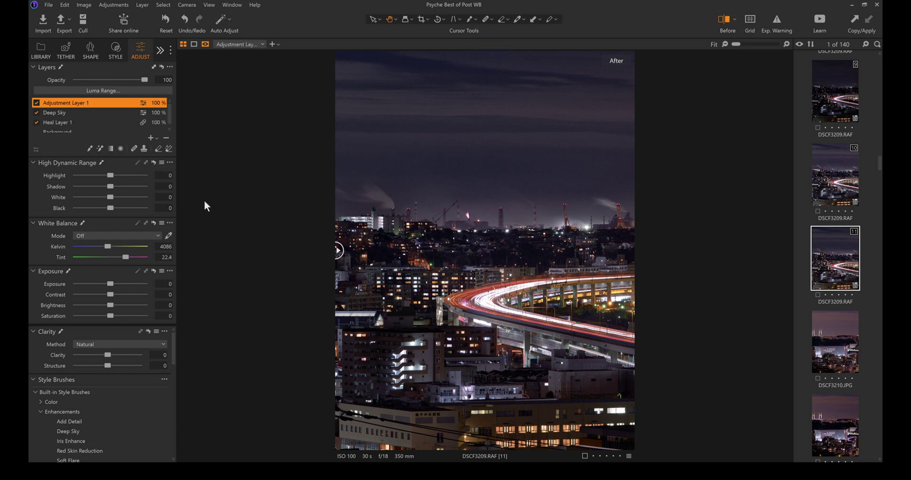
{"action": "double_click", "coordinate": [88, 103]}
{"action": "double_click", "coordinate": [88, 104]}
Step: Paint a band along the whole industrial horizon with the Deep Sky style brush, using a smaller brush size
{"action": "left_click", "coordinate": [78, 429]}
{"action": "left_click", "coordinate": [95, 434]}
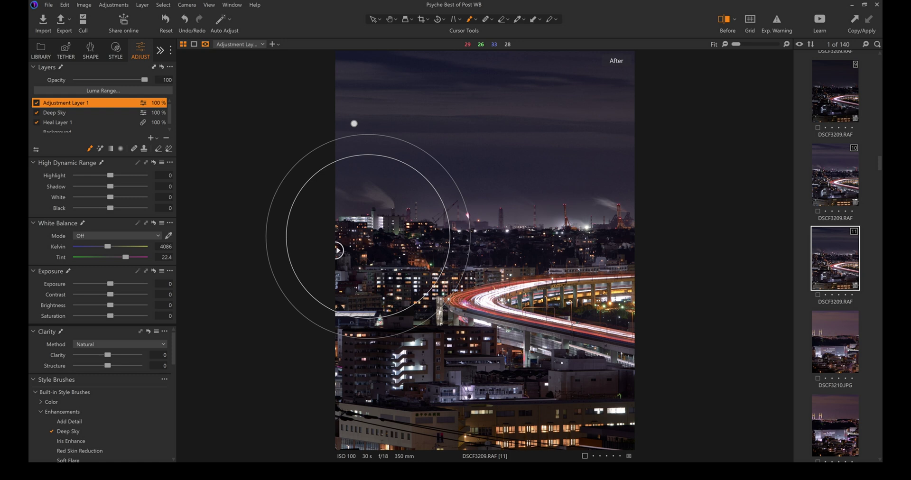
{"action": "mouse_move", "coordinate": [350, 223]}
{"action": "left_mouse_down"}
{"action": "mouse_move", "coordinate": [379, 241]}
{"action": "mouse_move", "coordinate": [366, 224]}
{"action": "left_mouse_up"}
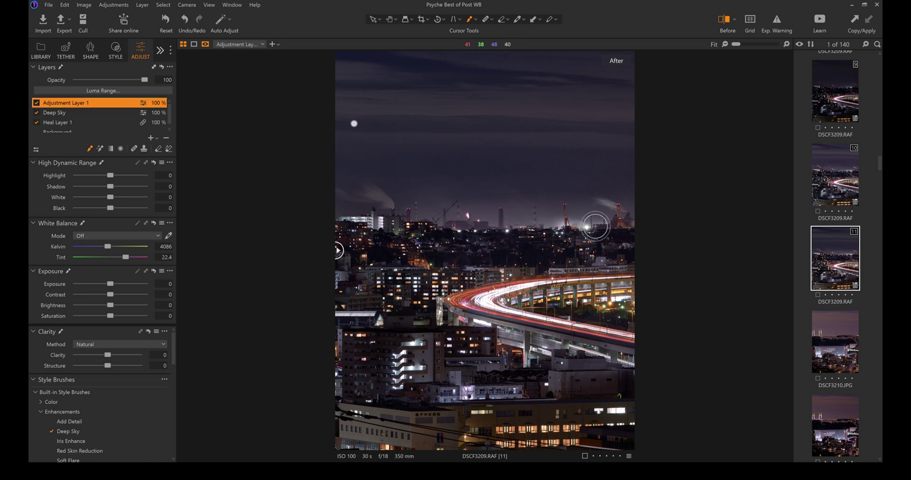
{"action": "key", "text": "ctrl+plus"}
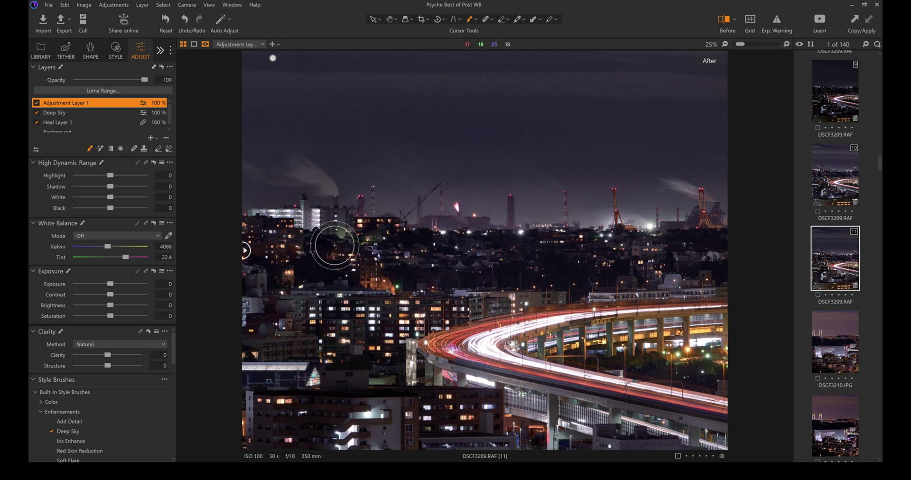
{"action": "key", "text": "ctrl+minus"}
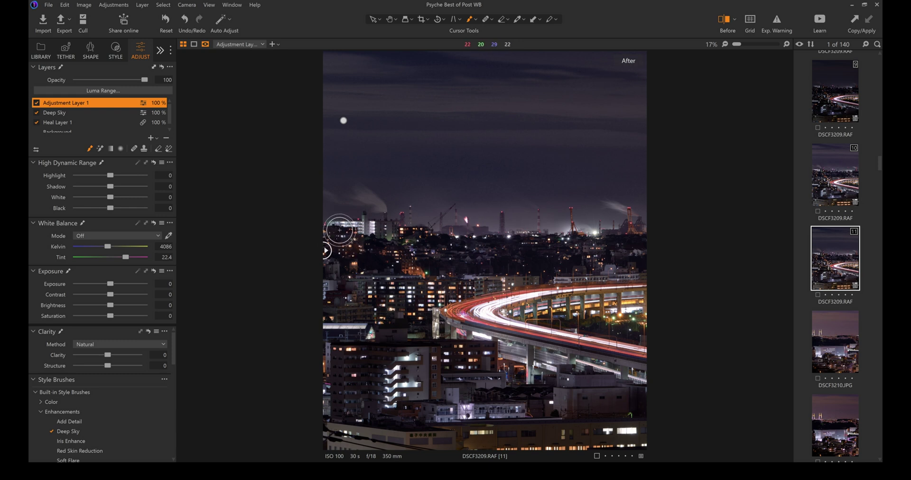
{"action": "mouse_move", "coordinate": [329, 231]}
{"action": "left_mouse_down"}
{"action": "mouse_move", "coordinate": [646, 230]}
{"action": "mouse_move", "coordinate": [658, 242]}
{"action": "left_mouse_up"}
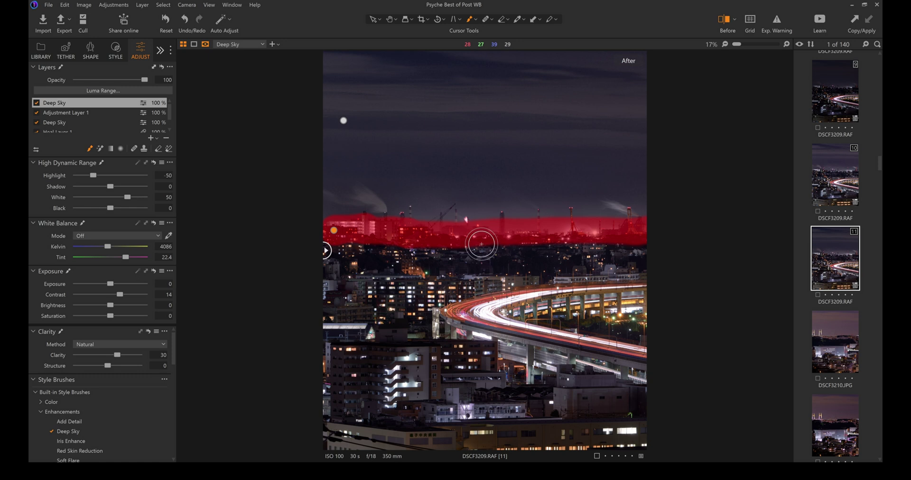
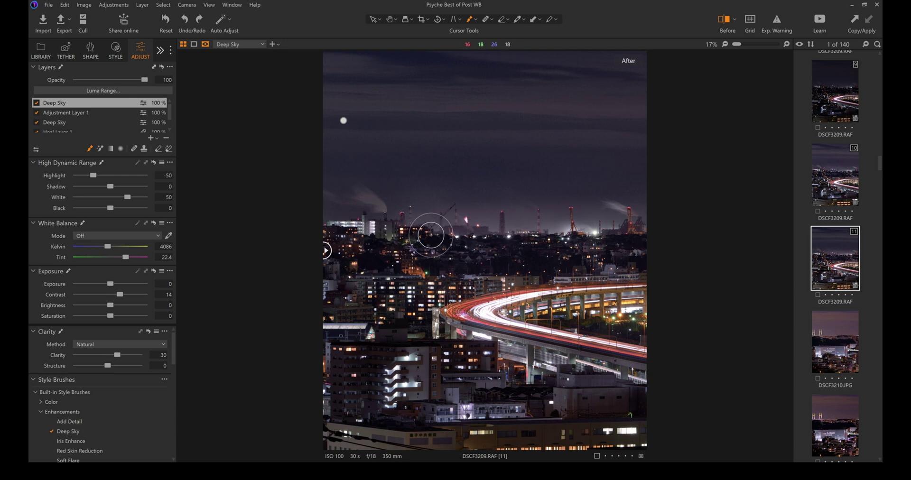
{"action": "mouse_move", "coordinate": [387, 228]}
{"action": "left_mouse_down"}
{"action": "mouse_move", "coordinate": [409, 233]}
{"action": "mouse_move", "coordinate": [407, 219]}
{"action": "mouse_move", "coordinate": [438, 242]}
{"action": "mouse_move", "coordinate": [457, 221]}
{"action": "mouse_move", "coordinate": [464, 236]}
{"action": "mouse_move", "coordinate": [487, 238]}
{"action": "mouse_move", "coordinate": [502, 222]}
{"action": "mouse_move", "coordinate": [514, 244]}
{"action": "mouse_move", "coordinate": [539, 233]}
{"action": "mouse_move", "coordinate": [540, 215]}
{"action": "mouse_move", "coordinate": [545, 244]}
{"action": "mouse_move", "coordinate": [568, 240]}
{"action": "mouse_move", "coordinate": [561, 213]}
{"action": "mouse_move", "coordinate": [572, 239]}
{"action": "mouse_move", "coordinate": [586, 245]}
{"action": "mouse_move", "coordinate": [610, 247]}
{"action": "mouse_move", "coordinate": [634, 231]}
{"action": "mouse_move", "coordinate": [676, 264]}
{"action": "left_mouse_up"}
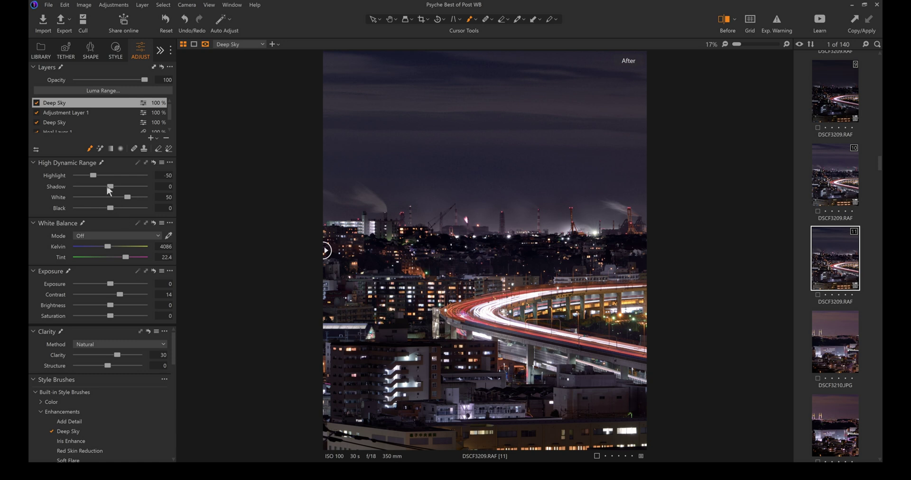
Step: On the horizon's Deep Sky layer, set Highlight to -34, Shadow to 25, White to 63 and Black to 5
{"action": "left_click_drag", "start_coordinate": [94, 175], "coordinate": [113, 190]}
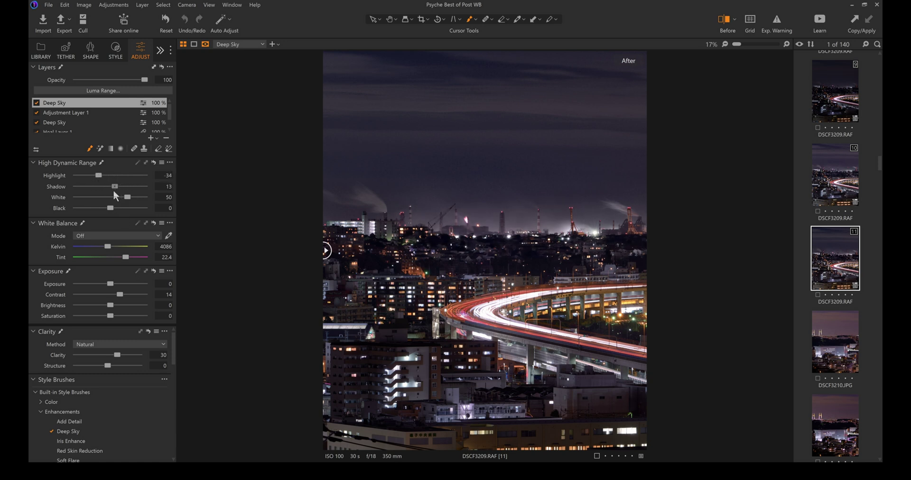
{"action": "left_click", "coordinate": [112, 189]}
{"action": "left_click_drag", "start_coordinate": [114, 189], "coordinate": [116, 190]}
{"action": "left_click", "coordinate": [122, 198]}
{"action": "left_click_drag", "start_coordinate": [113, 208], "coordinate": [117, 210]}
Step: Set the horizon layer's Exposure to 0.05, Contrast 9, Brightness 1 and Saturation -6, and check the skyline up close
{"action": "left_click_drag", "start_coordinate": [112, 284], "coordinate": [117, 294]}
{"action": "left_click_drag", "start_coordinate": [112, 306], "coordinate": [113, 307]}
{"action": "left_click_drag", "start_coordinate": [119, 316], "coordinate": [111, 317]}
{"action": "left_click", "coordinate": [390, 21]}
{"action": "scroll", "coordinate": [535, 246], "scroll_direction": "up", "scroll_amount": 3}
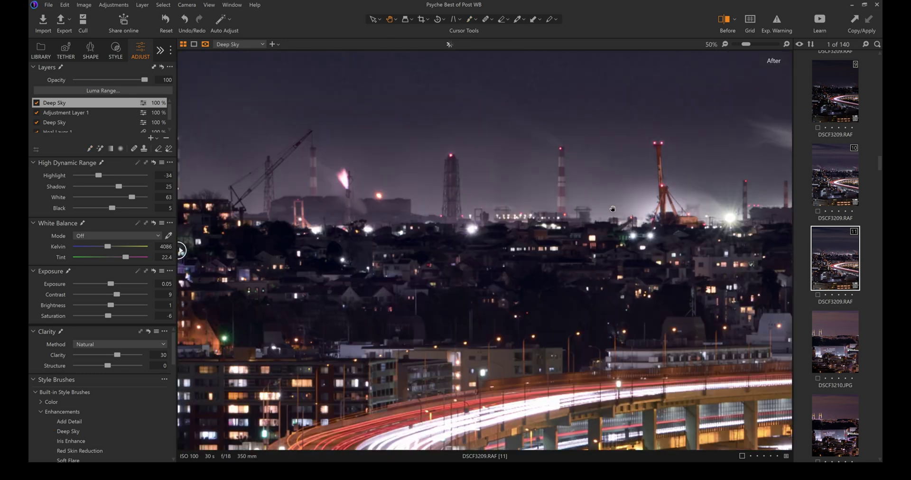
{"action": "scroll", "coordinate": [588, 215], "scroll_direction": "down", "scroll_amount": 3}
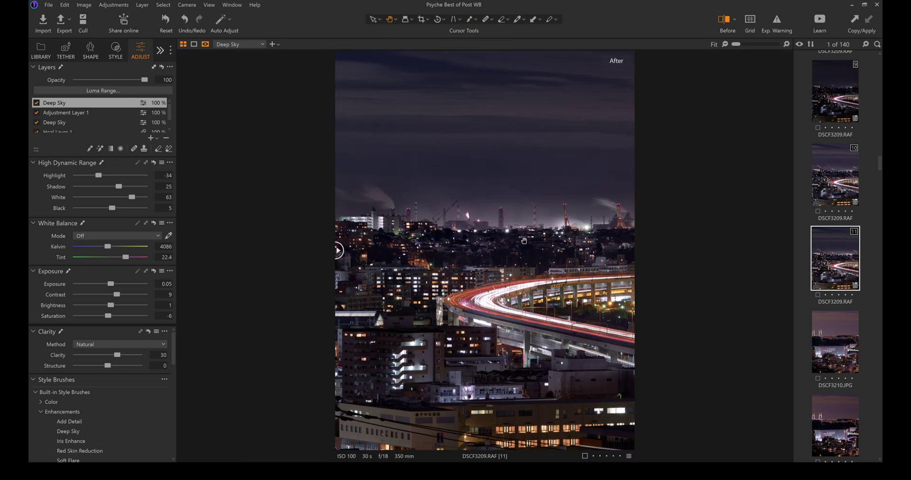
Step: Try a Clarity of -34 and a reduced Structure on the horizon layer, and undo both changes
{"action": "left_click_drag", "start_coordinate": [117, 355], "coordinate": [99, 357]}
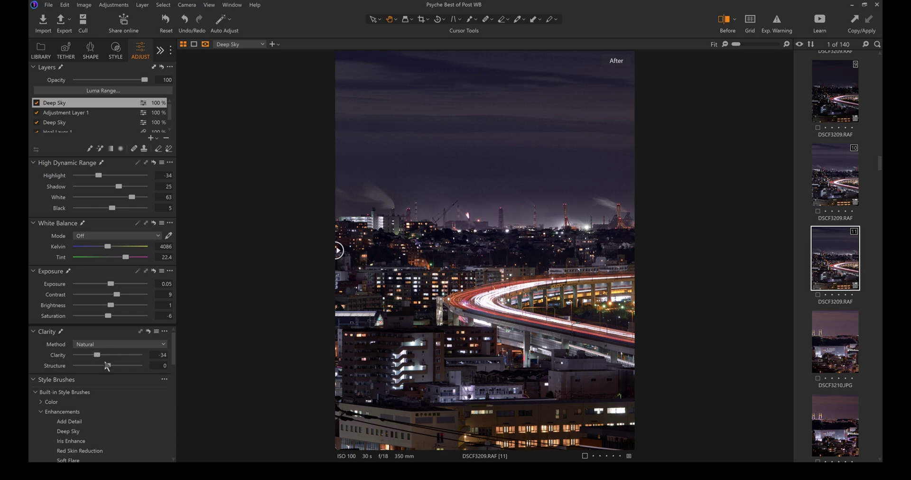
{"action": "left_click_drag", "start_coordinate": [94, 366], "coordinate": [94, 365]}
{"action": "key", "text": "ctrl+z"}
{"action": "key", "text": "ctrl+z"}
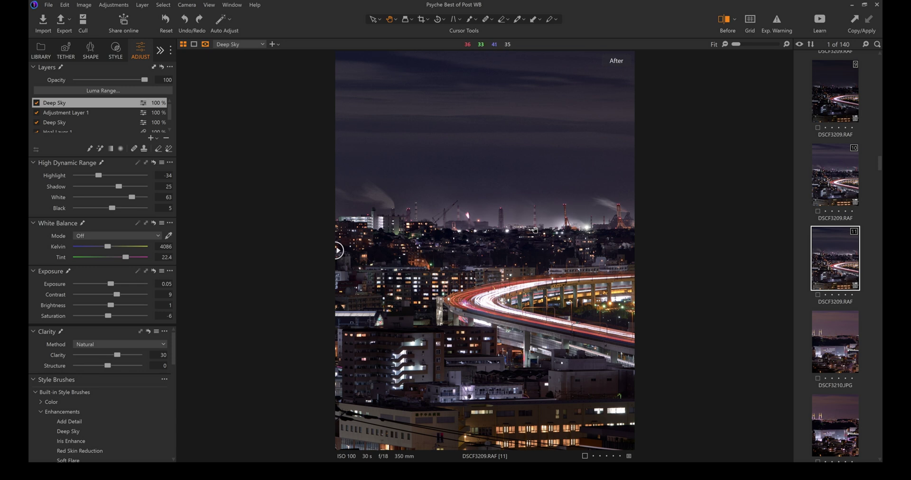
Step: Try a Clarity of 78 on the horizon layer, inspect the lattice tower at high magnification, and undo the change
{"action": "scroll", "coordinate": [534, 230], "scroll_direction": "up", "scroll_amount": 1}
{"action": "scroll", "coordinate": [535, 230], "scroll_direction": "up", "scroll_amount": 3}
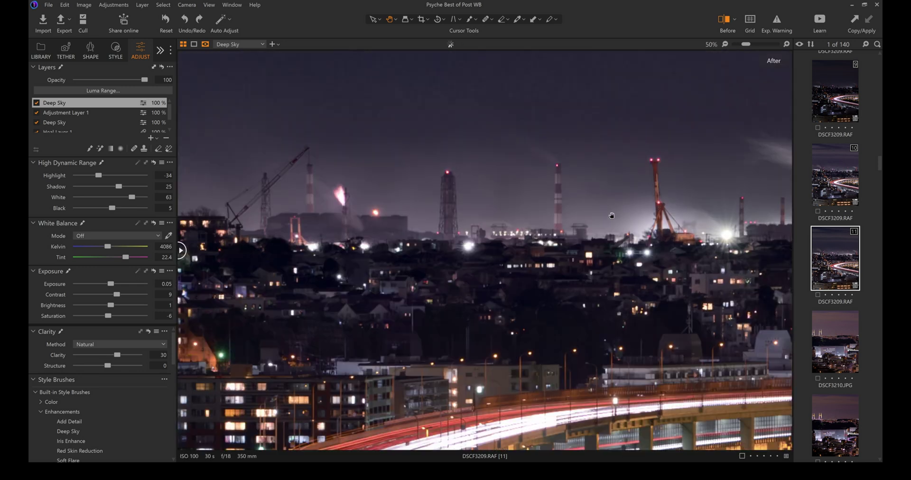
{"action": "scroll", "coordinate": [480, 233], "scroll_direction": "up", "scroll_amount": 2}
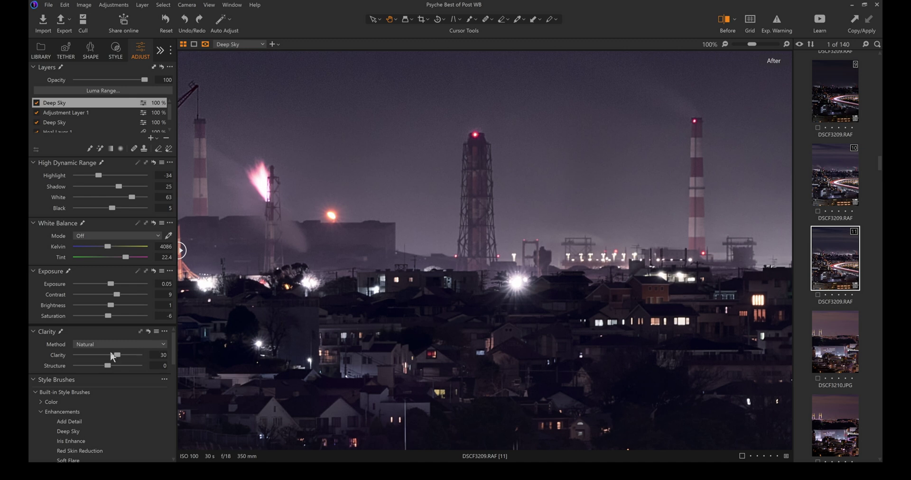
{"action": "left_click_drag", "start_coordinate": [113, 354], "coordinate": [132, 361]}
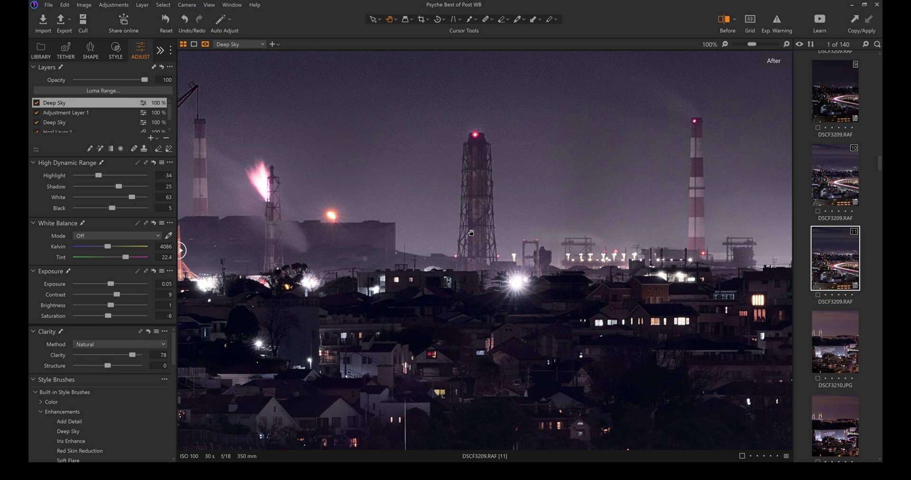
{"action": "scroll", "coordinate": [456, 201], "scroll_direction": "up", "scroll_amount": 2}
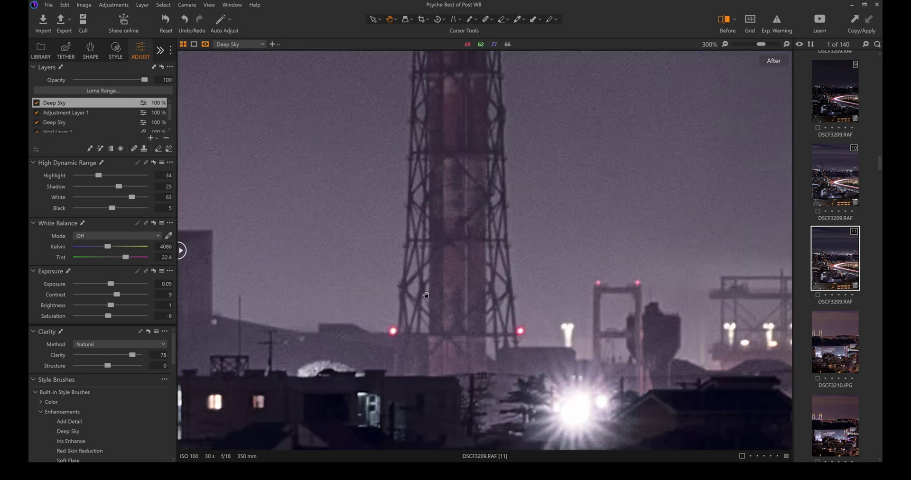
{"action": "scroll", "coordinate": [427, 292], "scroll_direction": "down", "scroll_amount": 2}
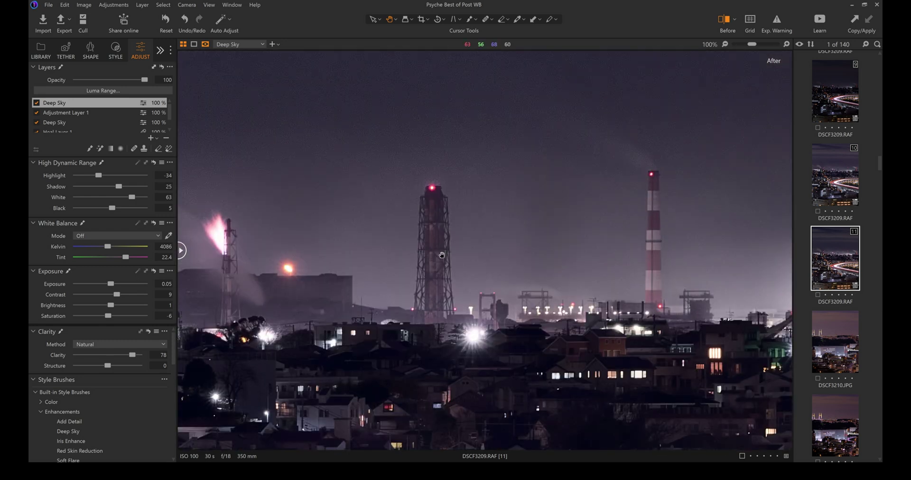
{"action": "scroll", "coordinate": [421, 296], "scroll_direction": "up", "scroll_amount": 3}
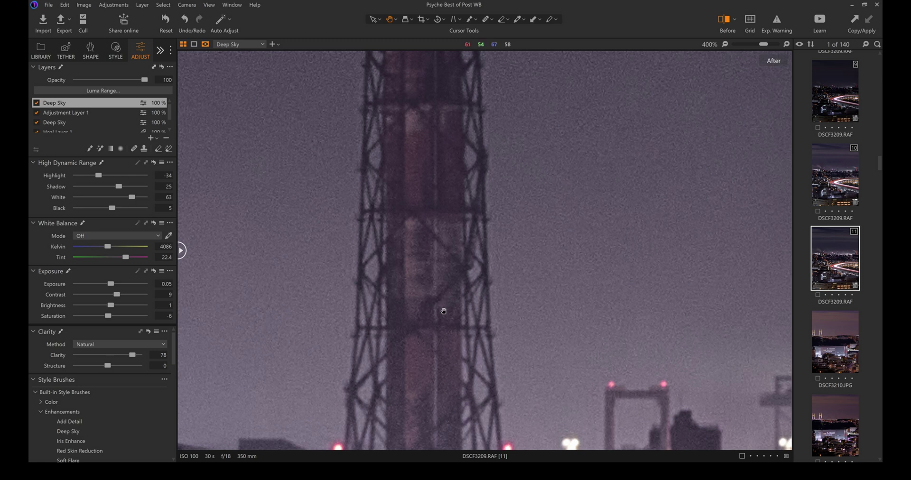
{"action": "scroll", "coordinate": [444, 311], "scroll_direction": "down", "scroll_amount": 3}
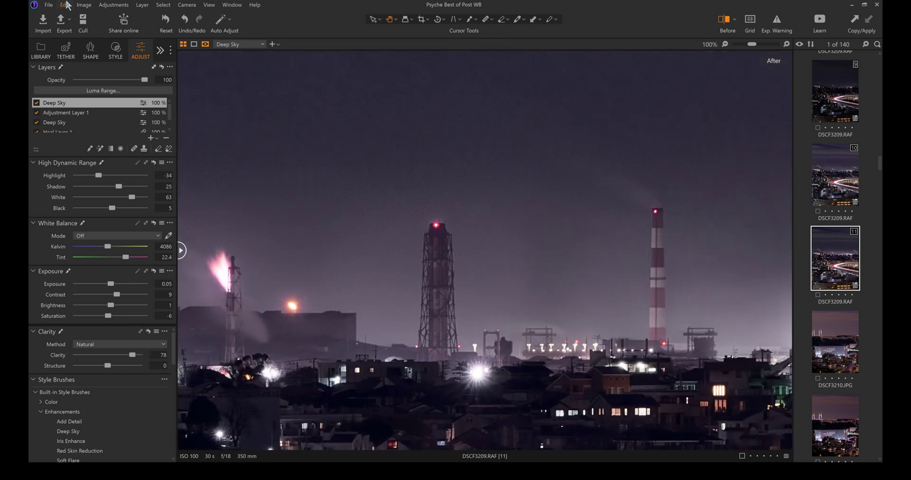
{"action": "key", "text": "ctrl+z"}
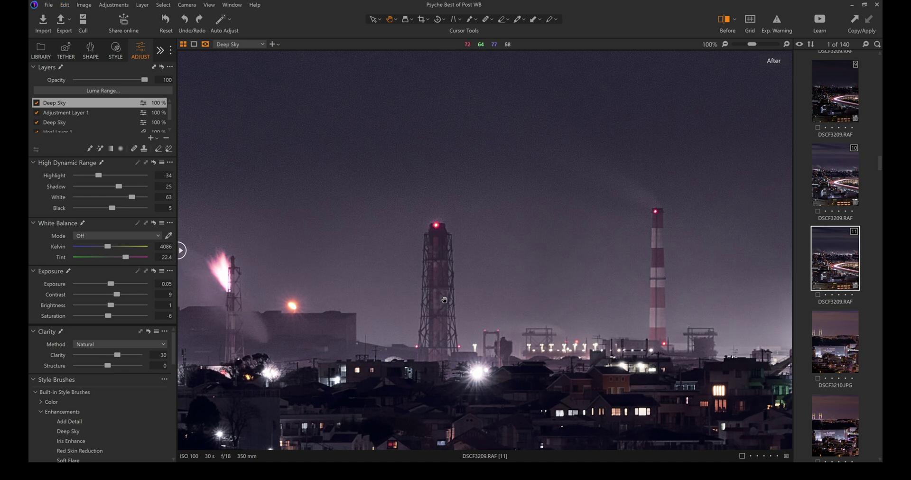
Step: Set the horizon layer's Clarity to 62 and Structure to 4
{"action": "left_click_drag", "start_coordinate": [114, 356], "coordinate": [126, 357]}
{"action": "left_click_drag", "start_coordinate": [109, 364], "coordinate": [117, 366]}
{"action": "left_click_drag", "start_coordinate": [113, 366], "coordinate": [110, 367]}
Step: Reset the horizon layer's Clarity settings to compare the striped chimney without them, and undo the reset
{"action": "scroll", "coordinate": [386, 340], "scroll_direction": "down", "scroll_amount": 2}
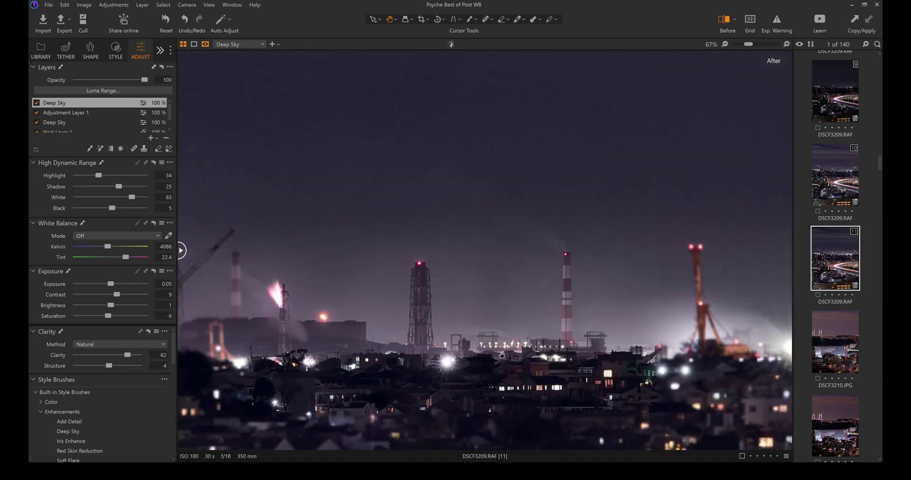
{"action": "scroll", "coordinate": [622, 313], "scroll_direction": "up", "scroll_amount": 3}
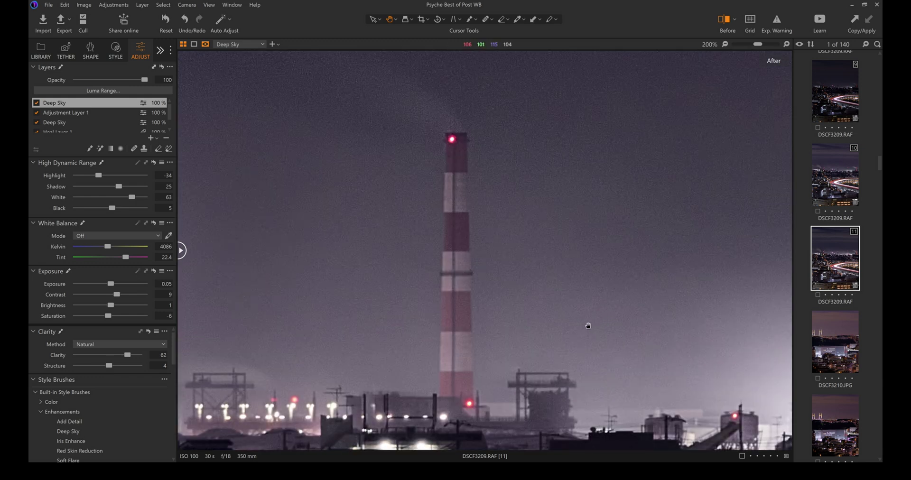
{"action": "left_click", "coordinate": [149, 331]}
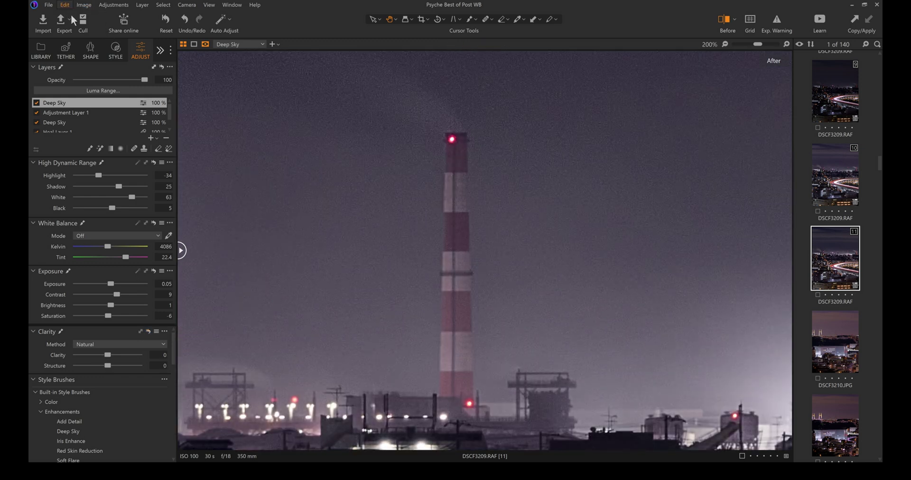
{"action": "key", "text": "ctrl+z"}
Step: Examine the chimneys, orange crane and bright lights along the horizon at several magnifications
{"action": "scroll", "coordinate": [402, 317], "scroll_direction": "down", "scroll_amount": 1}
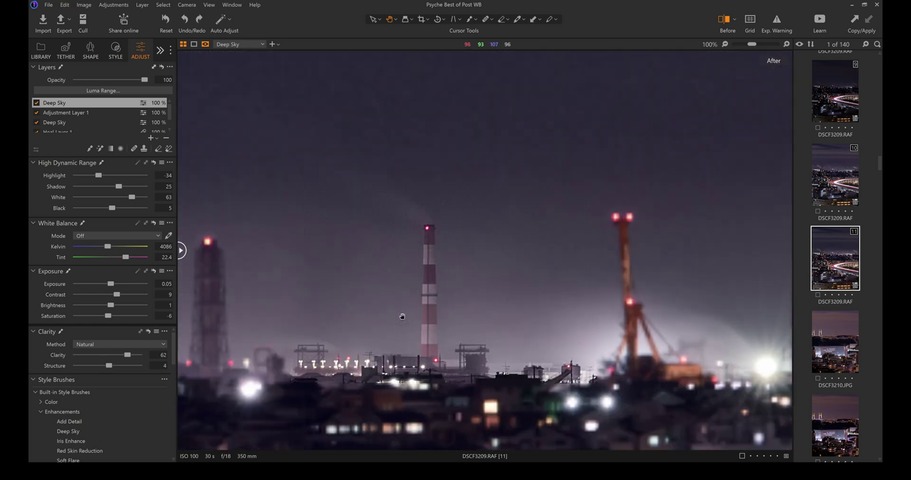
{"action": "scroll", "coordinate": [400, 326], "scroll_direction": "down", "scroll_amount": 1}
{"action": "scroll", "coordinate": [522, 331], "scroll_direction": "down", "scroll_amount": 2}
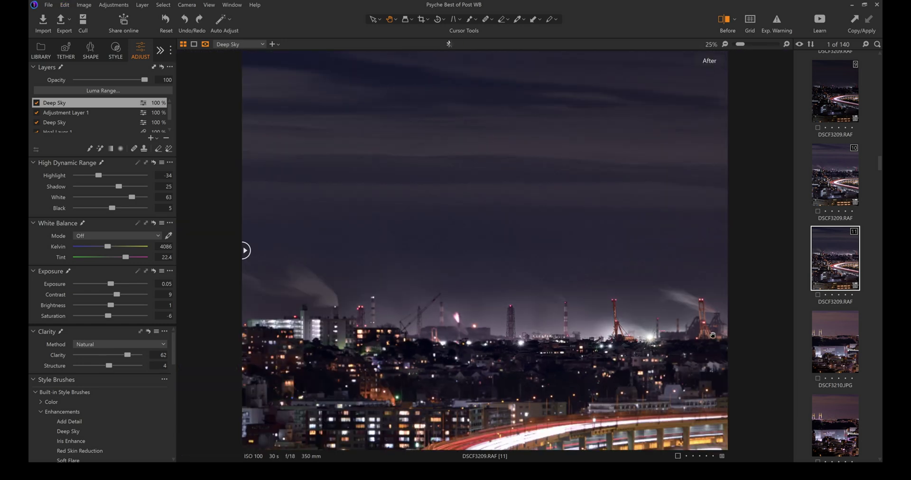
{"action": "scroll", "coordinate": [704, 339], "scroll_direction": "up", "scroll_amount": 2}
{"action": "scroll", "coordinate": [665, 300], "scroll_direction": "up", "scroll_amount": 1}
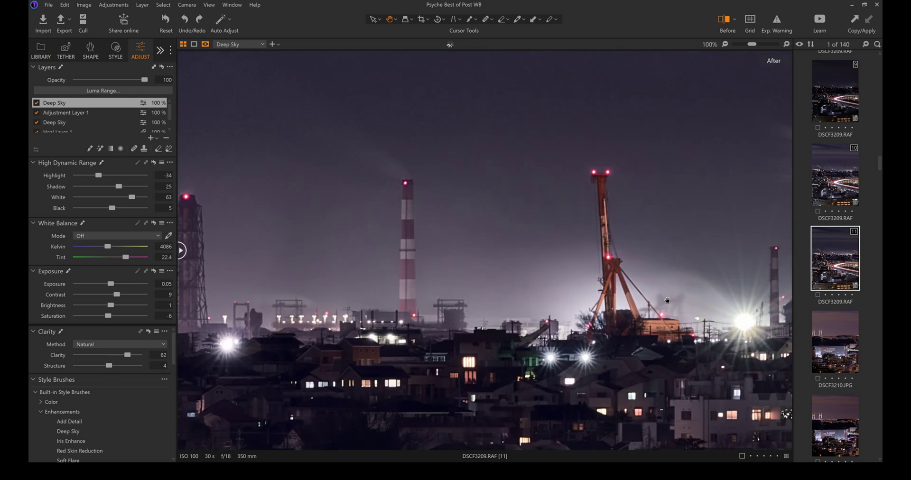
{"action": "scroll", "coordinate": [665, 300], "scroll_direction": "up", "scroll_amount": 1}
{"action": "scroll", "coordinate": [666, 301], "scroll_direction": "down", "scroll_amount": 1}
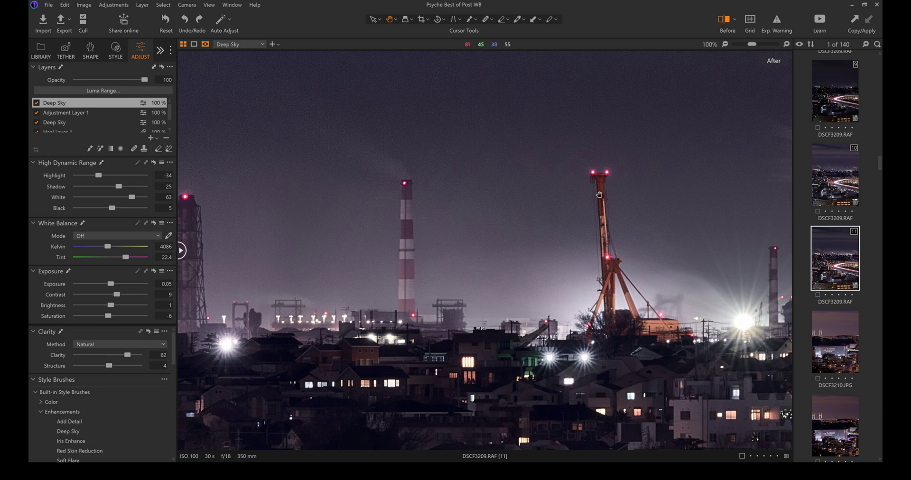
Step: Set the horizon layer's Clarity to 53 and Structure to 32
{"action": "scroll", "coordinate": [618, 169], "scroll_direction": "up", "scroll_amount": 3}
{"action": "scroll", "coordinate": [486, 272], "scroll_direction": "down", "scroll_amount": 4}
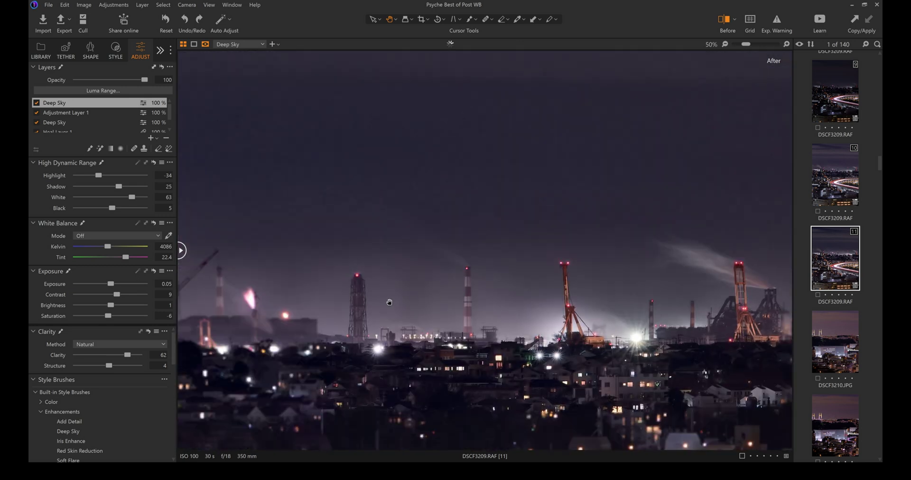
{"action": "scroll", "coordinate": [225, 304], "scroll_direction": "up", "scroll_amount": 1}
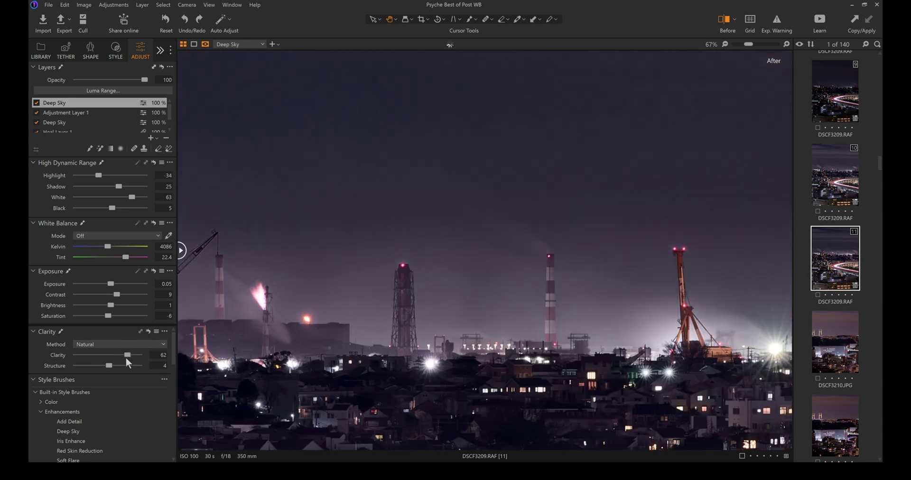
{"action": "left_click_drag", "start_coordinate": [126, 356], "coordinate": [119, 357]}
{"action": "mouse_move", "coordinate": [125, 357]}
{"action": "left_mouse_down"}
{"action": "mouse_move", "coordinate": [91, 367]}
{"action": "mouse_move", "coordinate": [118, 370]}
{"action": "mouse_move", "coordinate": [124, 355]}
{"action": "left_mouse_up"}
{"action": "scroll", "coordinate": [404, 340], "scroll_direction": "down", "scroll_amount": 1}
{"action": "scroll", "coordinate": [403, 340], "scroll_direction": "down", "scroll_amount": 1}
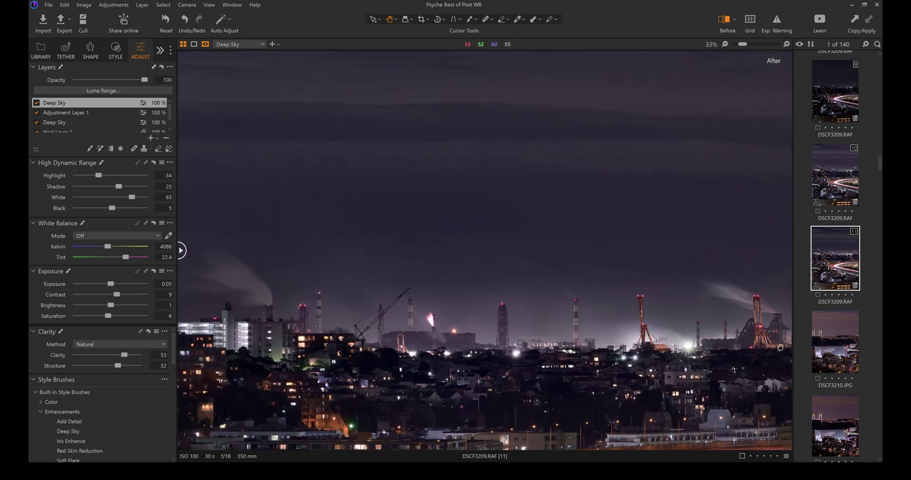
Step: Add a new empty adjustment layer and brush a mask over the sky around the orange crane's two red top lights
{"action": "scroll", "coordinate": [769, 329], "scroll_direction": "up", "scroll_amount": 3}
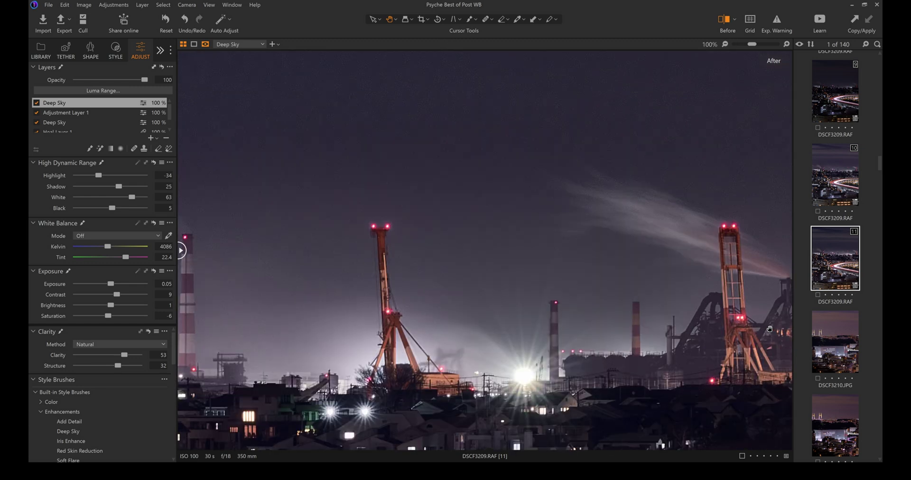
{"action": "scroll", "coordinate": [390, 219], "scroll_direction": "up", "scroll_amount": 1}
{"action": "scroll", "coordinate": [345, 227], "scroll_direction": "up", "scroll_amount": 1}
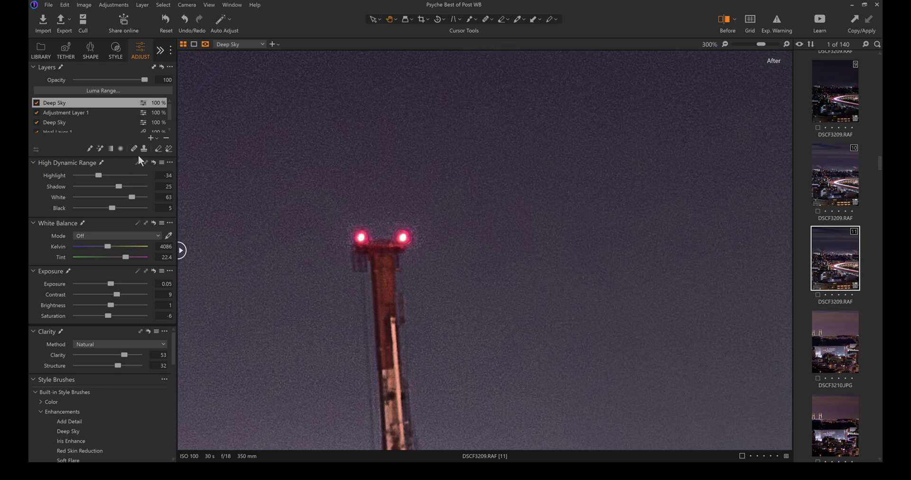
{"action": "left_click", "coordinate": [150, 137]}
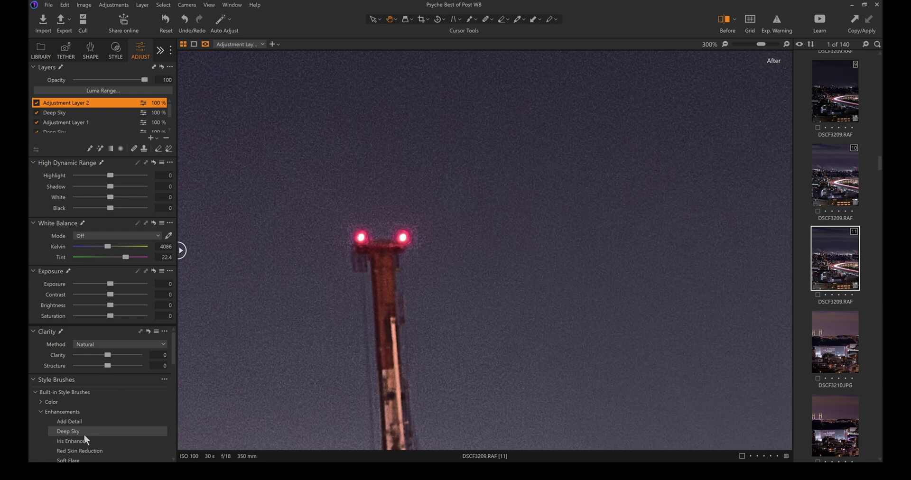
{"action": "left_click", "coordinate": [471, 17]}
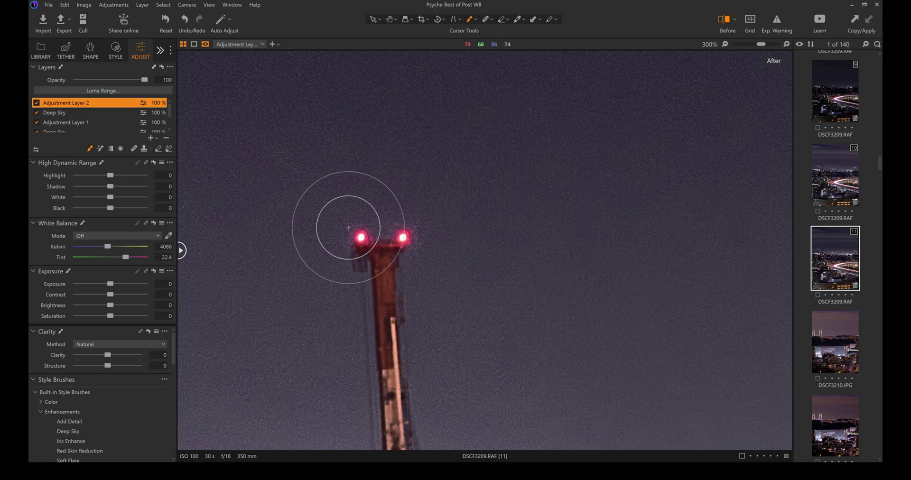
{"action": "left_click_drag", "start_coordinate": [338, 249], "coordinate": [342, 223]}
{"action": "left_click", "coordinate": [399, 218]}
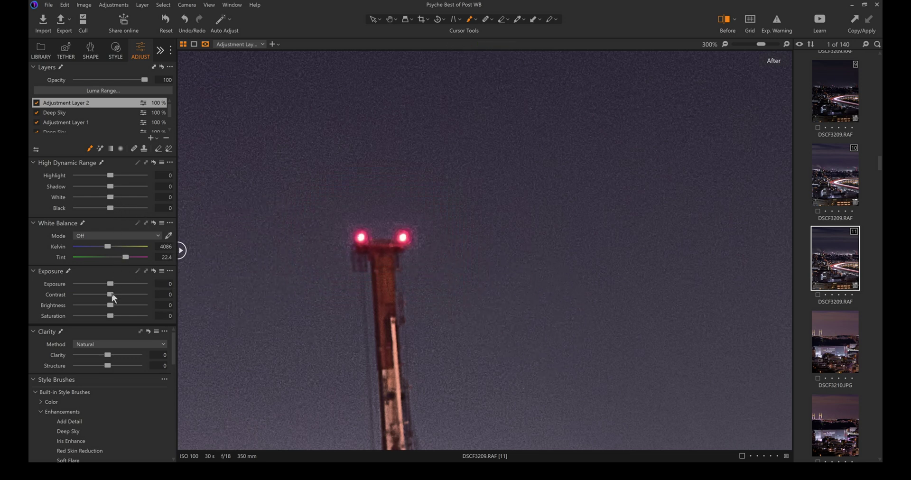
Step: Set the halo layer's Exposure to -0.16, Contrast -6, Brightness -1, Saturation -12, Clarity -30 and Structure -13
{"action": "left_click_drag", "start_coordinate": [107, 295], "coordinate": [105, 295]}
{"action": "left_click_drag", "start_coordinate": [110, 358], "coordinate": [99, 366]}
{"action": "mouse_move", "coordinate": [100, 296]}
{"action": "left_mouse_down"}
{"action": "mouse_move", "coordinate": [109, 311]}
{"action": "mouse_move", "coordinate": [109, 286]}
{"action": "left_mouse_up"}
{"action": "left_click_drag", "start_coordinate": [111, 316], "coordinate": [106, 315]}
Step: Set the halo layer's Tint to 24.4 and Highlight to -12, and try a Shadow of 8 before undoing it
{"action": "left_click_drag", "start_coordinate": [126, 258], "coordinate": [124, 260]}
{"action": "key", "text": "ctrl+z"}
{"action": "left_click_drag", "start_coordinate": [127, 259], "coordinate": [110, 246]}
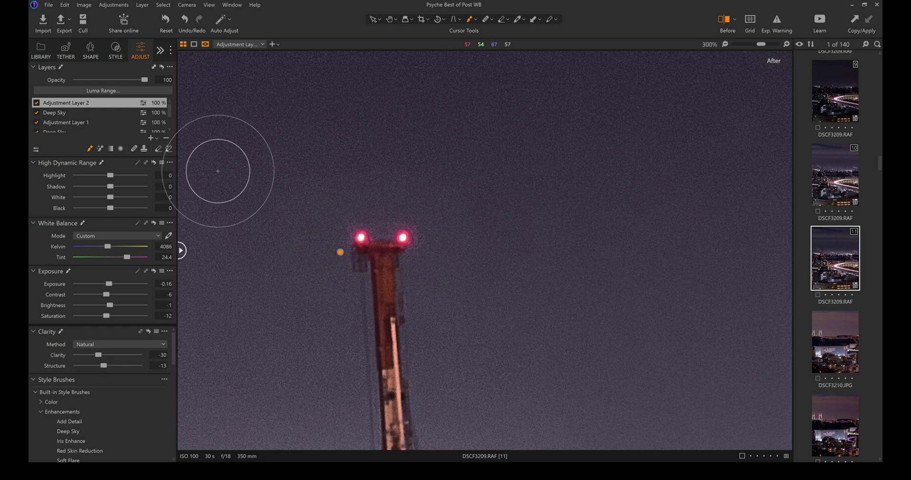
{"action": "mouse_move", "coordinate": [111, 175]}
{"action": "left_mouse_down"}
{"action": "mouse_move", "coordinate": [101, 185]}
{"action": "mouse_move", "coordinate": [113, 186]}
{"action": "left_mouse_up"}
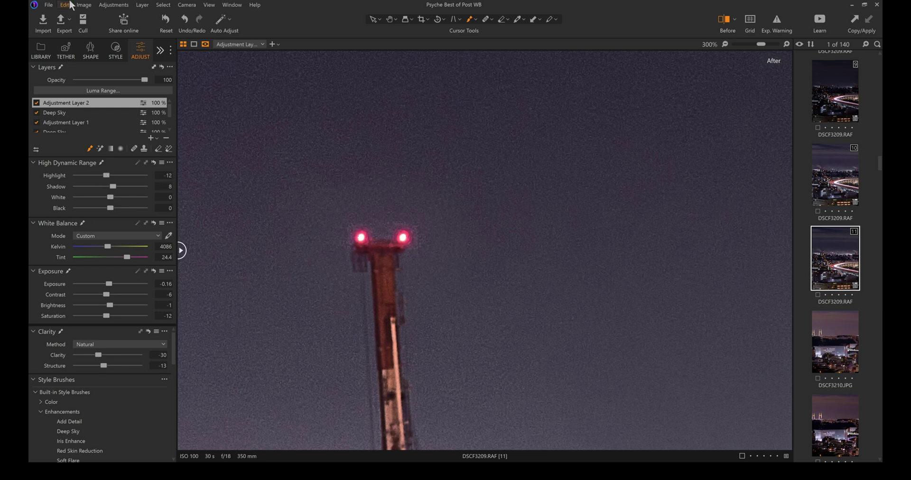
{"action": "key", "text": "ctrl+z"}
Step: Heal the small white speck in the sky beside the orange lattice tower
{"action": "scroll", "coordinate": [346, 305], "scroll_direction": "down", "scroll_amount": 2}
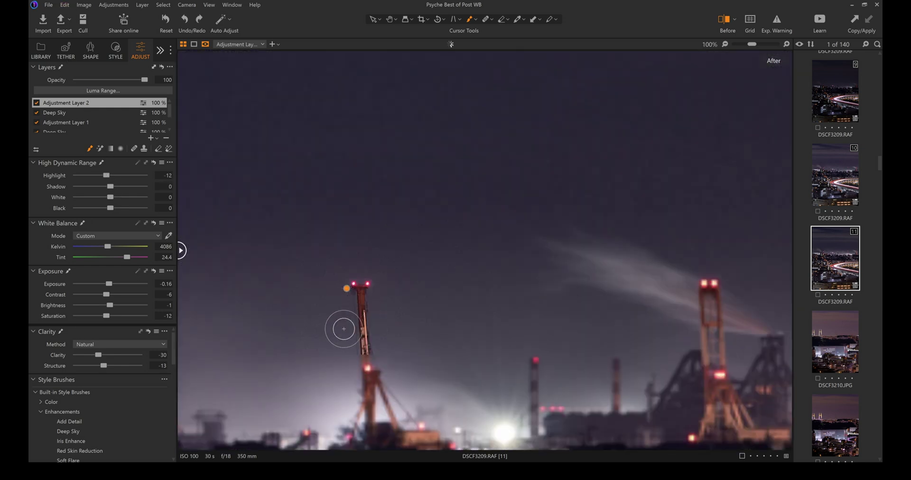
{"action": "scroll", "coordinate": [345, 329], "scroll_direction": "down", "scroll_amount": 1}
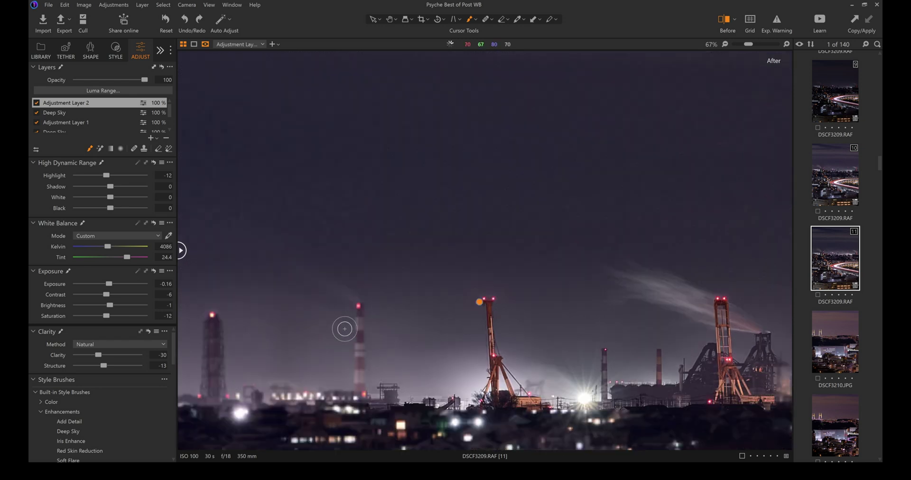
{"action": "scroll", "coordinate": [721, 342], "scroll_direction": "up", "scroll_amount": 3}
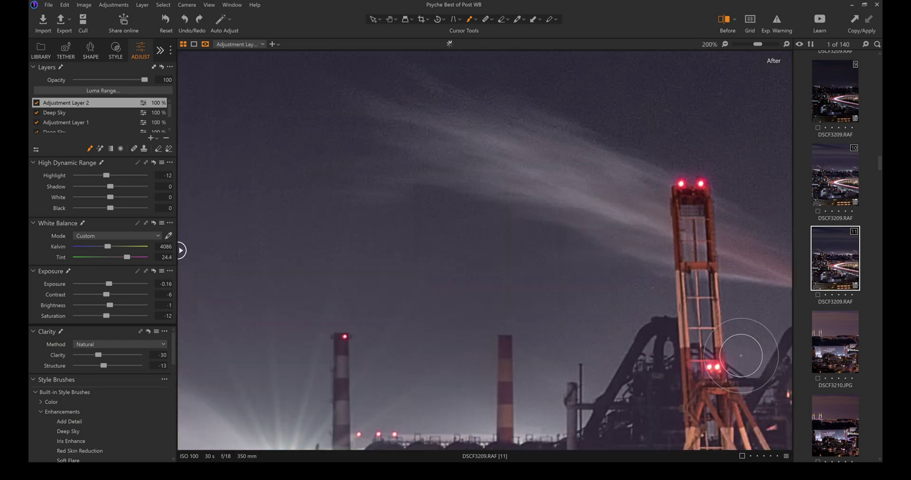
{"action": "scroll", "coordinate": [655, 278], "scroll_direction": "up", "scroll_amount": 2}
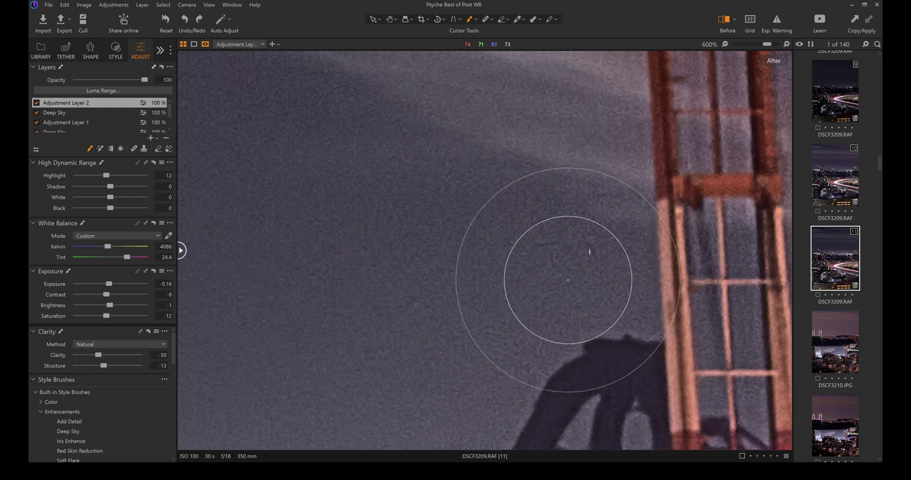
{"action": "left_click", "coordinate": [486, 20]}
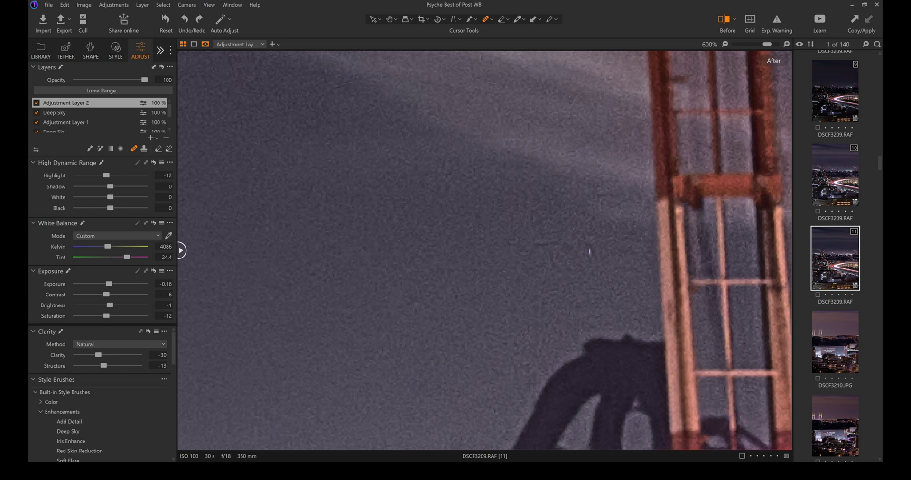
{"action": "left_click", "coordinate": [591, 251]}
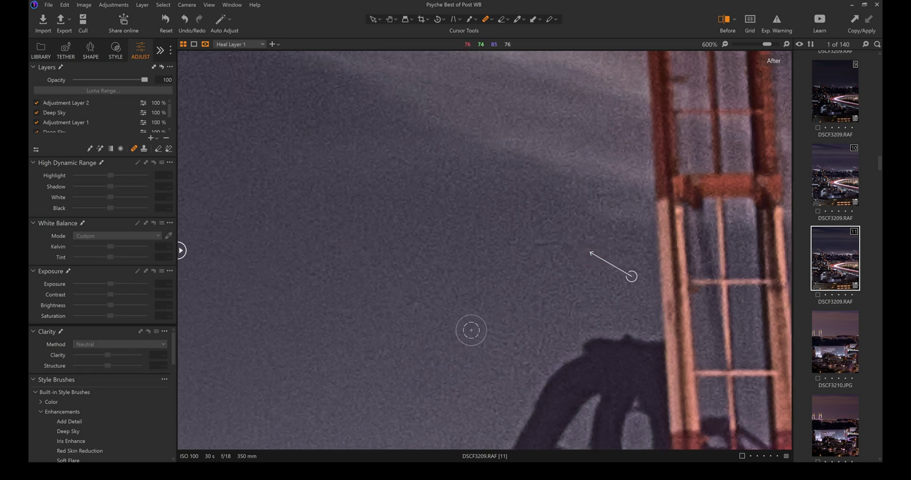
Step: Examine the sky, horizon, highway and foreground buildings at several magnifications for remaining flaws, switching to the Pan tool
{"action": "scroll", "coordinate": [432, 308], "scroll_direction": "down", "scroll_amount": 2}
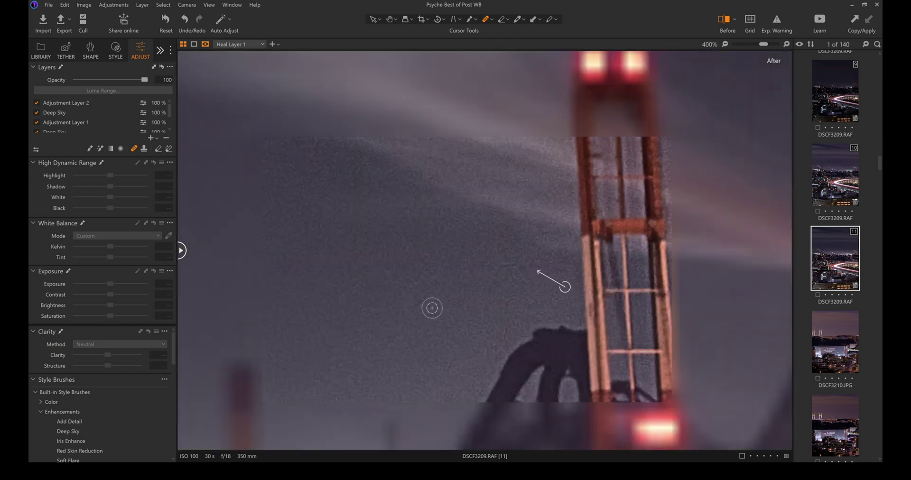
{"action": "scroll", "coordinate": [432, 308], "scroll_direction": "down", "scroll_amount": 1}
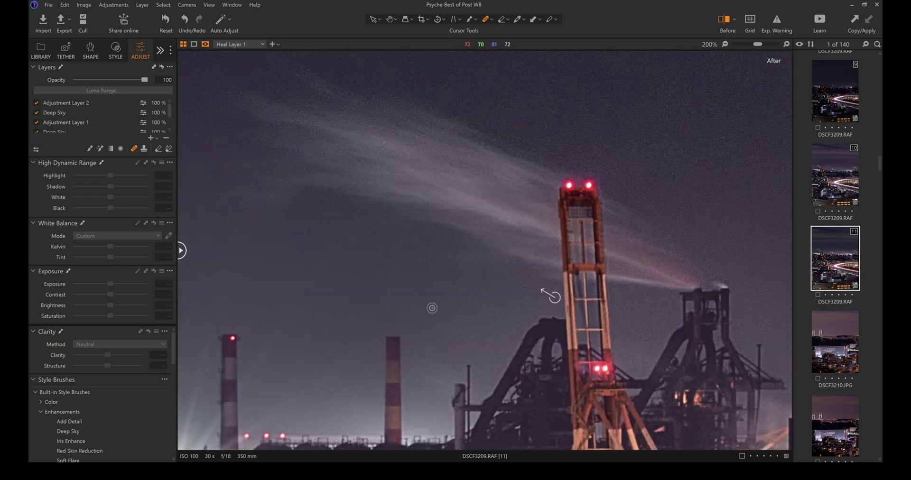
{"action": "scroll", "coordinate": [432, 305], "scroll_direction": "down", "scroll_amount": 1}
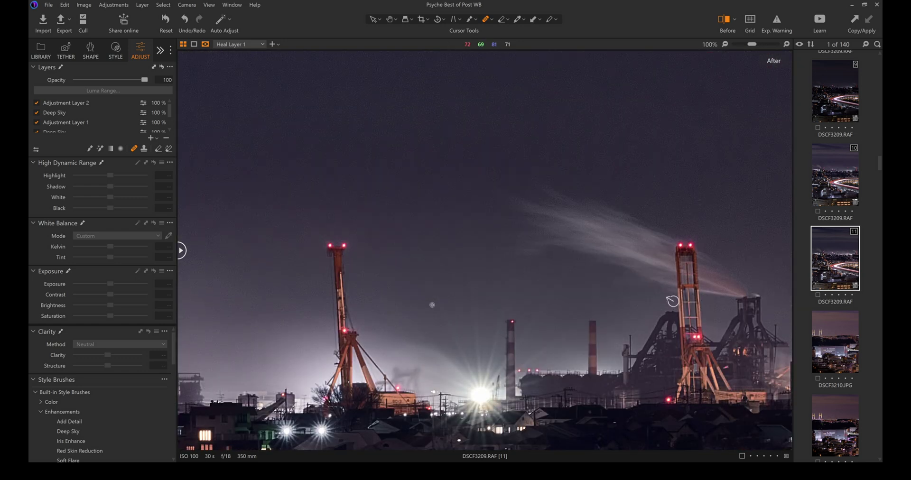
{"action": "scroll", "coordinate": [432, 305], "scroll_direction": "down", "scroll_amount": 1}
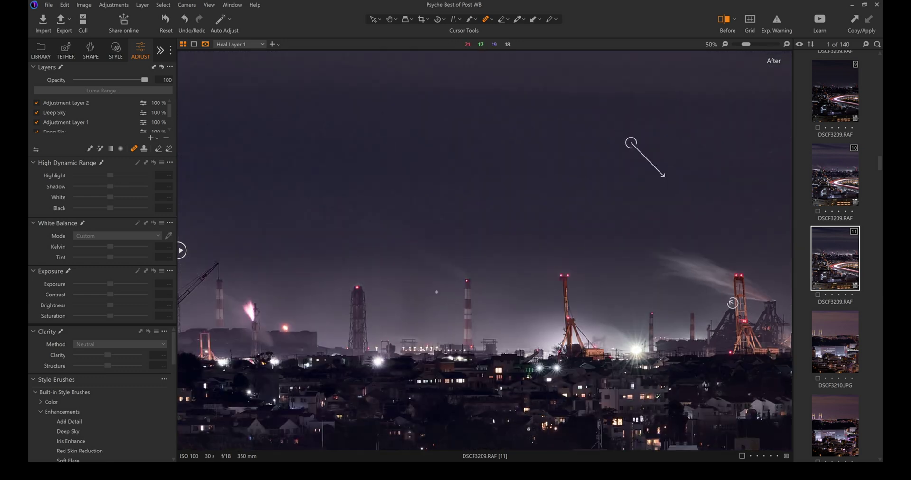
{"action": "scroll", "coordinate": [484, 256], "scroll_direction": "up", "scroll_amount": 3}
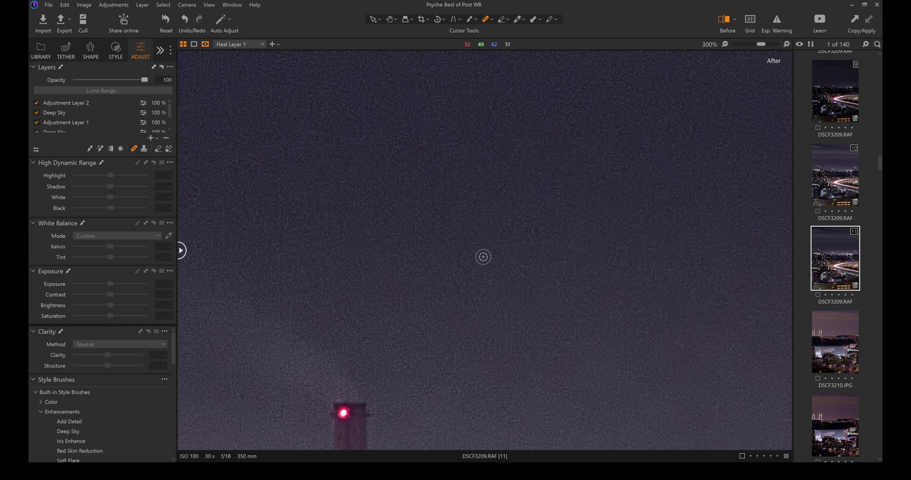
{"action": "scroll", "coordinate": [484, 256], "scroll_direction": "down", "scroll_amount": 4}
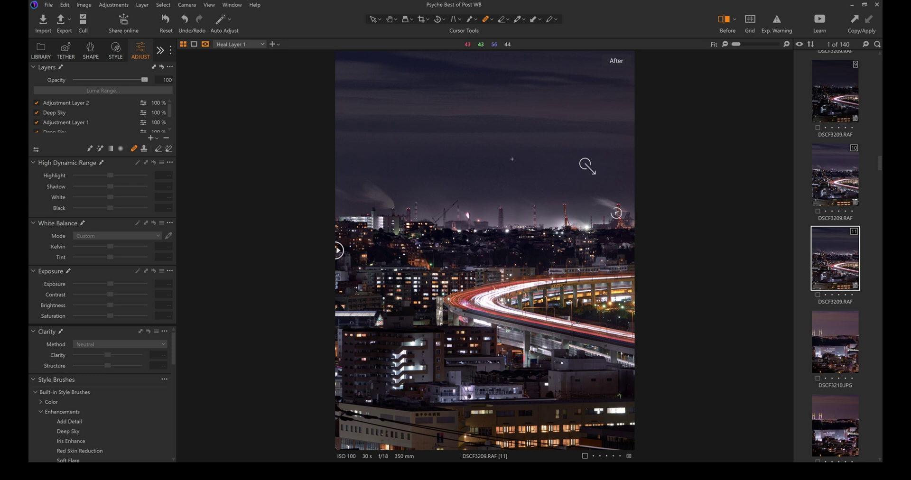
{"action": "left_click", "coordinate": [374, 19]}
{"action": "left_click", "coordinate": [390, 21]}
{"action": "scroll", "coordinate": [426, 262], "scroll_direction": "up", "scroll_amount": 3}
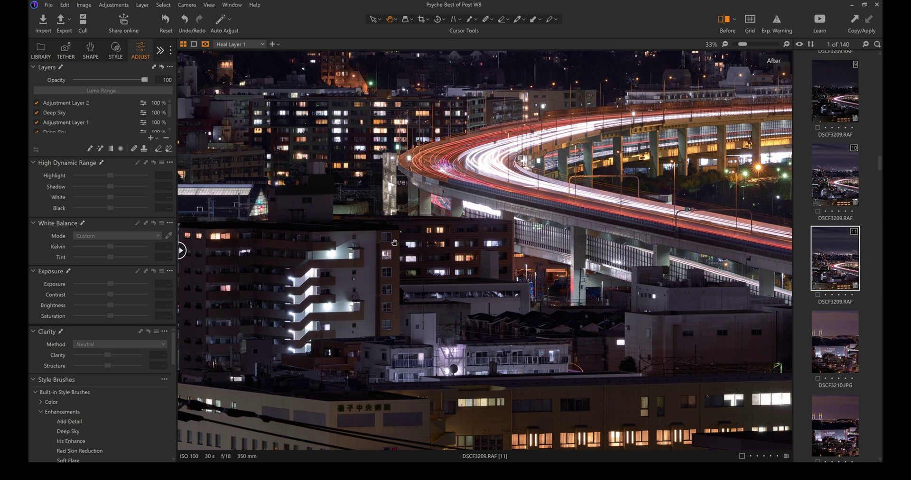
{"action": "scroll", "coordinate": [573, 178], "scroll_direction": "down", "scroll_amount": 3}
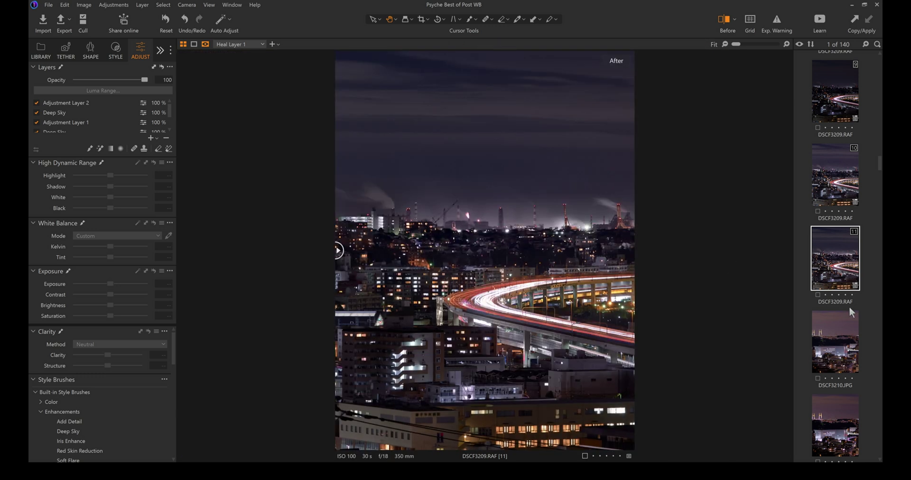
Step: Open variant 7 of DSCF3209.RAF to compare its purple edit, and return to variant 11
{"action": "left_click_drag", "start_coordinate": [880, 167], "coordinate": [880, 159]}
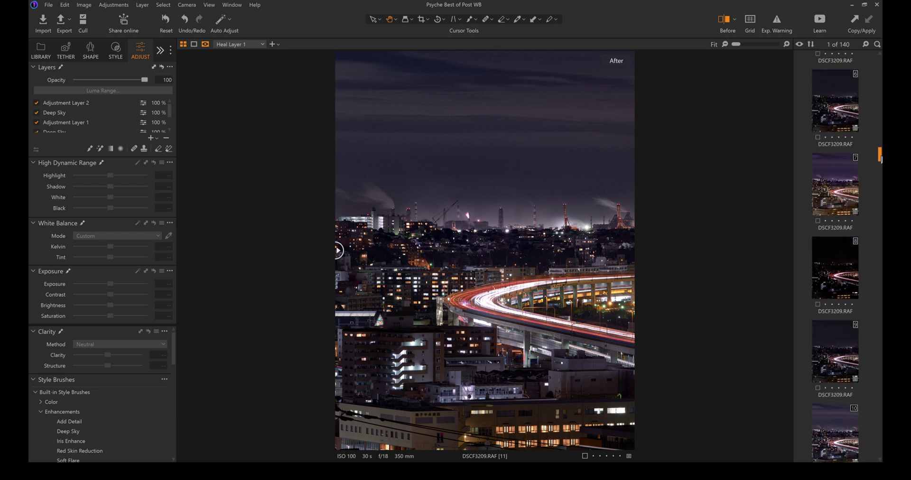
{"action": "left_click", "coordinate": [837, 189]}
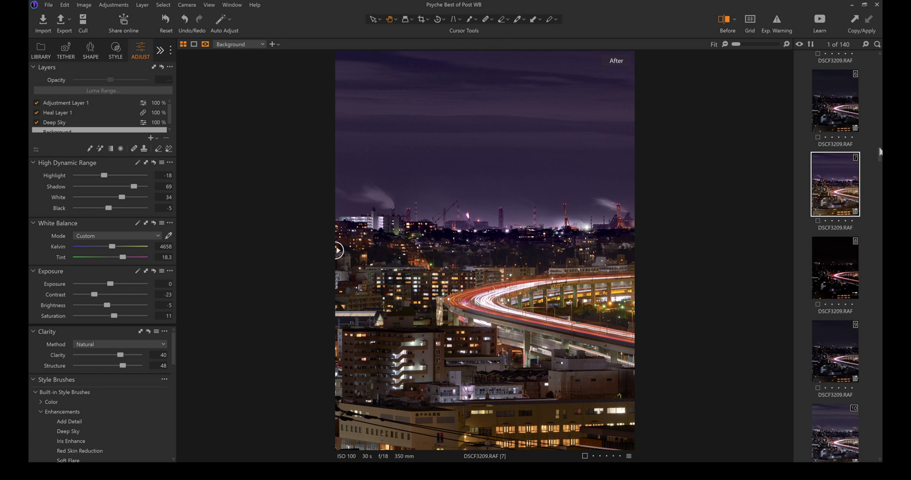
{"action": "scroll", "coordinate": [878, 154], "scroll_direction": "down", "scroll_amount": 1}
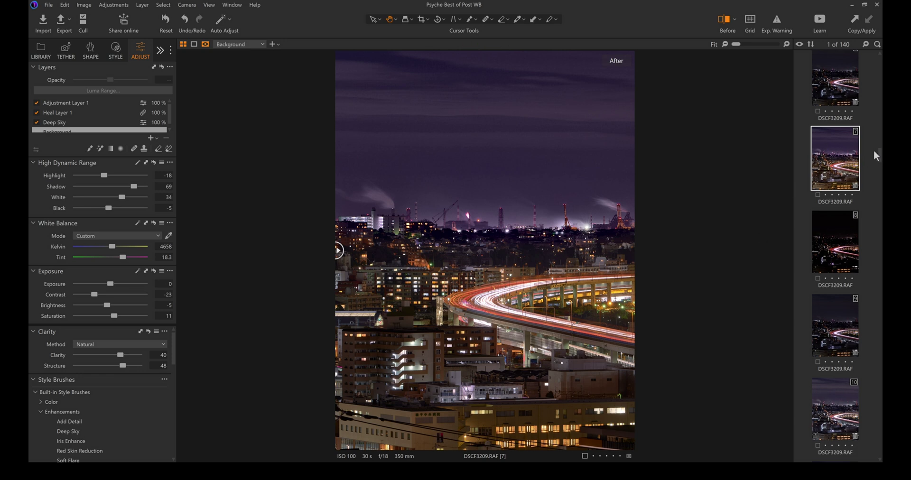
{"action": "scroll", "coordinate": [879, 161], "scroll_direction": "down", "scroll_amount": 3}
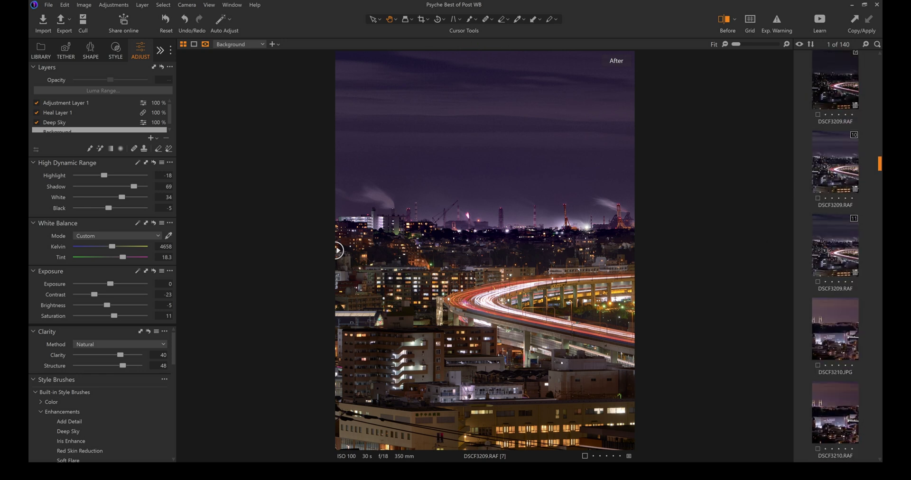
{"action": "left_click", "coordinate": [842, 252]}
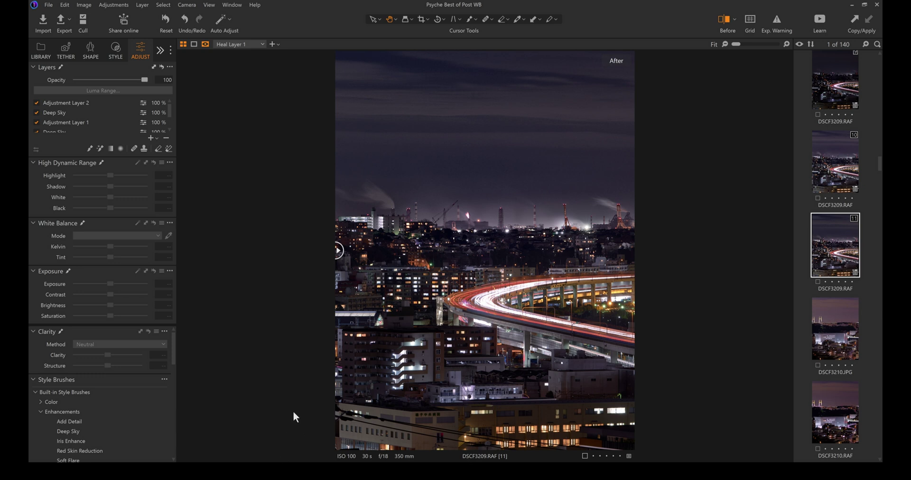
Step: Set the Background layer's Shadow to 47, White to 69 and Black to -13
{"action": "left_click", "coordinate": [73, 128]}
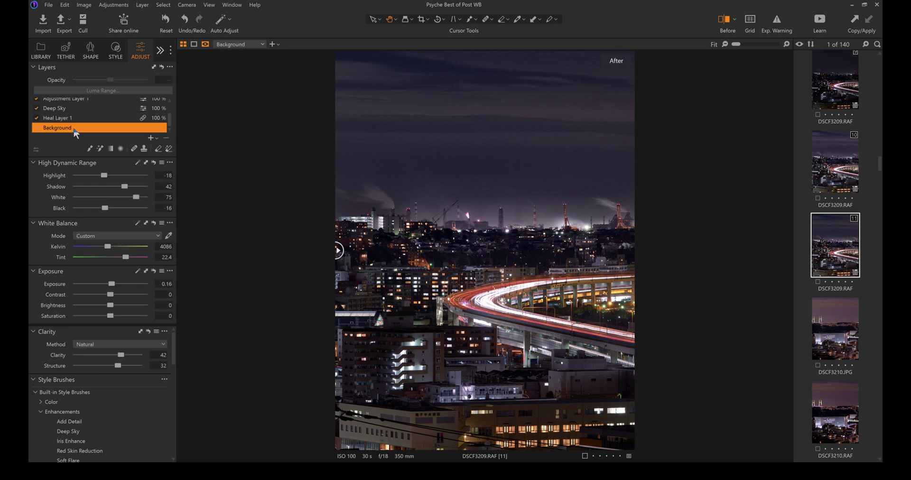
{"action": "key", "text": "ctrl+z"}
{"action": "left_click_drag", "start_coordinate": [127, 185], "coordinate": [107, 208]}
Step: Set the Background layer's Kelvin to 4423, Tint 24.4, Exposure 0.26, Contrast 3, Brightness 1 and Saturation 5
{"action": "left_click", "coordinate": [126, 258]}
{"action": "left_click_drag", "start_coordinate": [126, 258], "coordinate": [111, 250]}
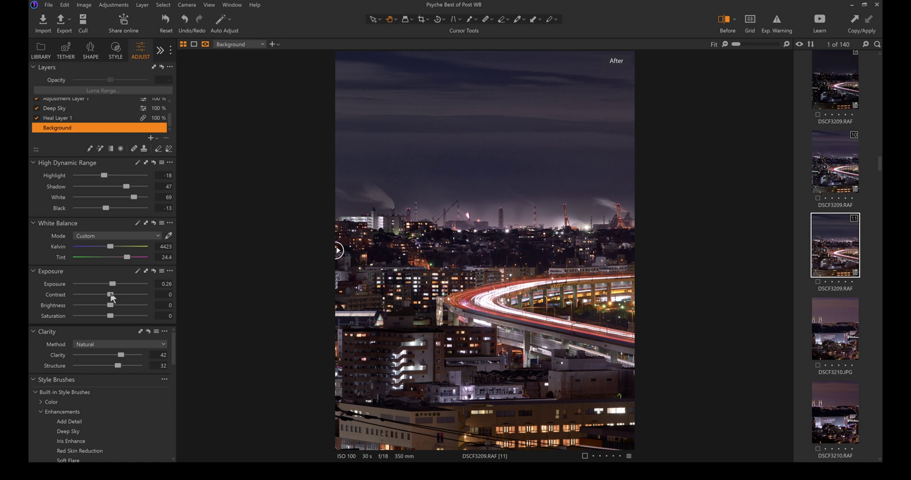
{"action": "left_click_drag", "start_coordinate": [110, 294], "coordinate": [111, 294]}
{"action": "scroll", "coordinate": [512, 285], "scroll_direction": "up", "scroll_amount": 1}
{"action": "scroll", "coordinate": [512, 284], "scroll_direction": "down", "scroll_amount": 1}
Step: Compare the whole photo before and after editing, and inspect the highway and horizon up close
{"action": "left_click_drag", "start_coordinate": [337, 250], "coordinate": [747, 256]}
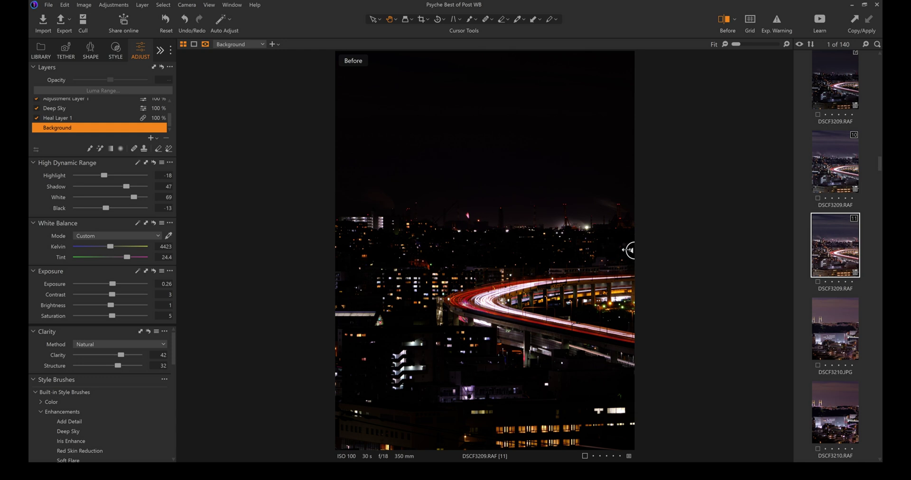
{"action": "left_click_drag", "start_coordinate": [631, 248], "coordinate": [302, 318]}
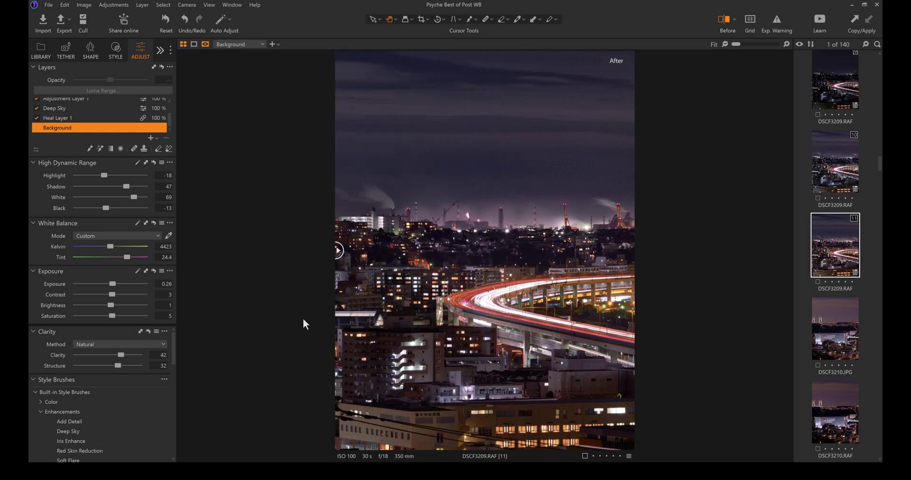
{"action": "scroll", "coordinate": [449, 347], "scroll_direction": "up", "scroll_amount": 1}
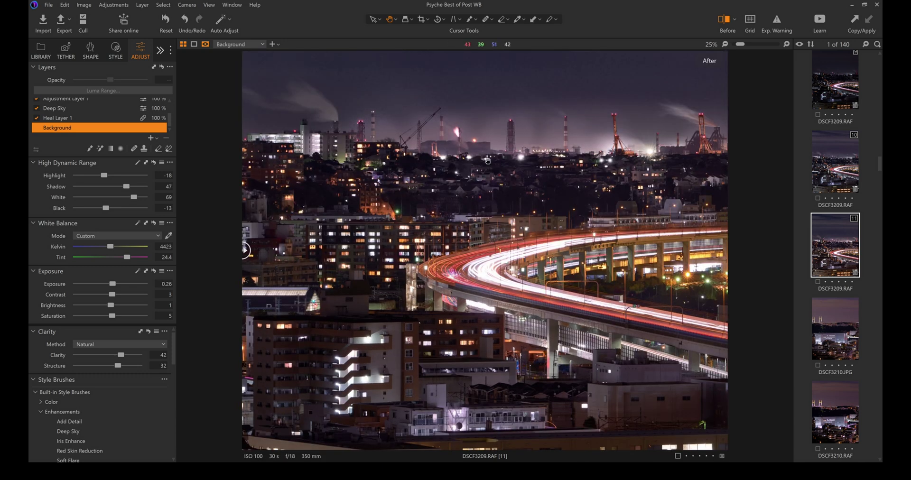
{"action": "scroll", "coordinate": [486, 163], "scroll_direction": "up", "scroll_amount": 2}
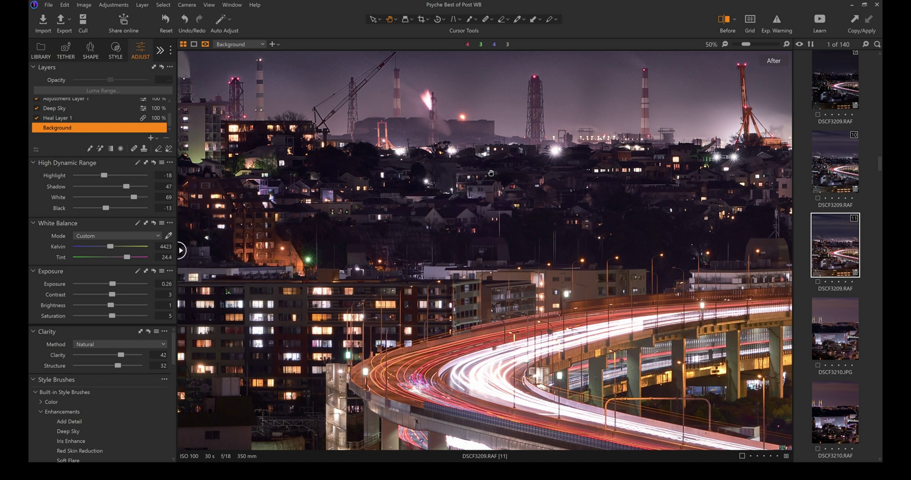
Step: Compare the edited photo with the original, checking the dark hillside houses up close and the whole frame
{"action": "scroll", "coordinate": [490, 173], "scroll_direction": "up", "scroll_amount": 2}
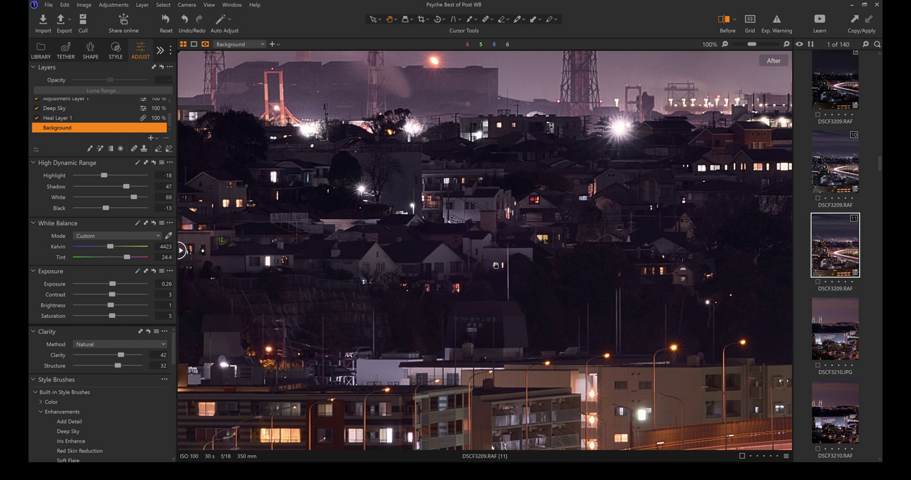
{"action": "left_click_drag", "start_coordinate": [180, 250], "coordinate": [790, 266]}
{"action": "scroll", "coordinate": [568, 294], "scroll_direction": "down", "scroll_amount": 3}
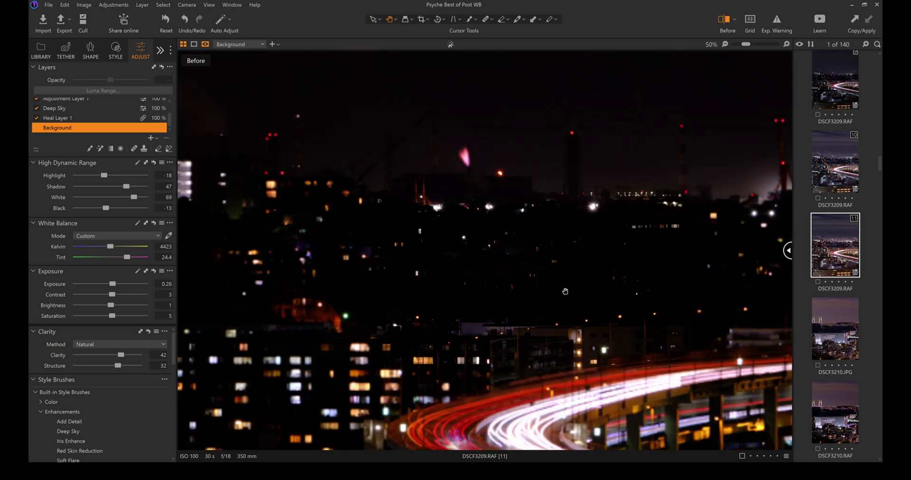
{"action": "scroll", "coordinate": [568, 294], "scroll_direction": "down", "scroll_amount": 1}
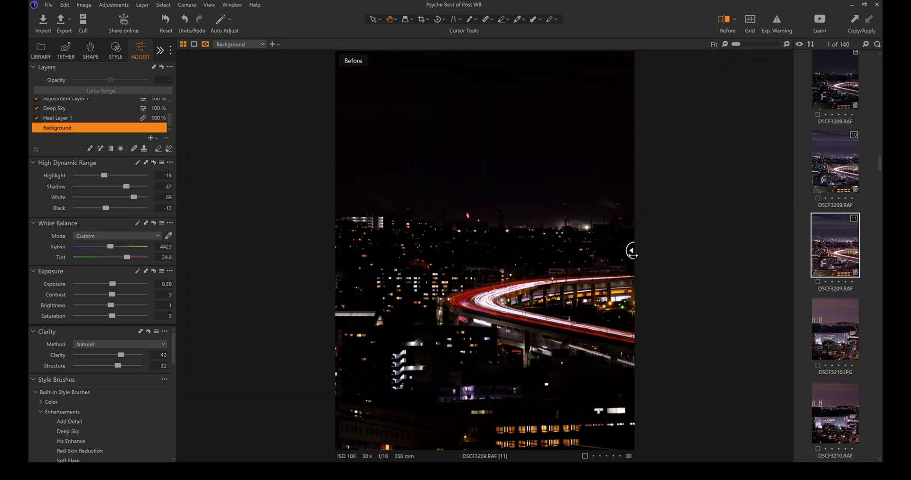
{"action": "left_click_drag", "start_coordinate": [634, 259], "coordinate": [308, 291]}
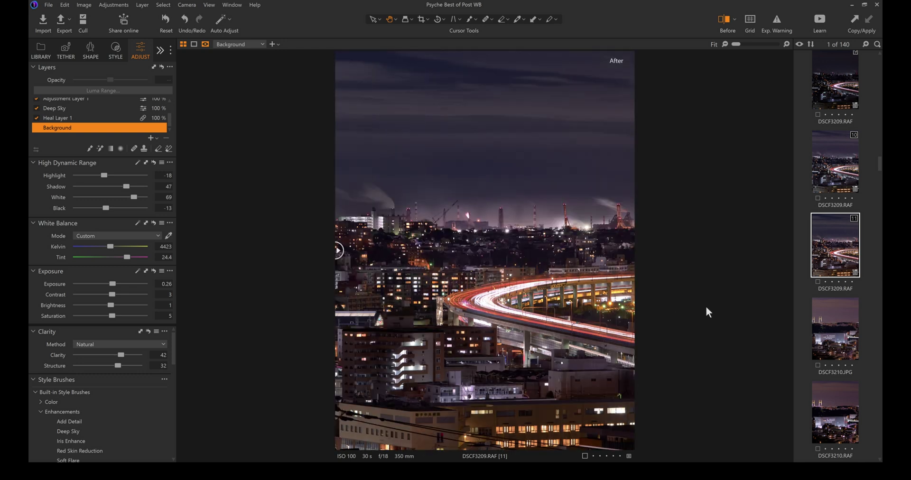
Step: Create a new unedited variant of DSCF3209.RAF and set its base curve to Film Extra Shadow
{"action": "left_click", "coordinate": [831, 241]}
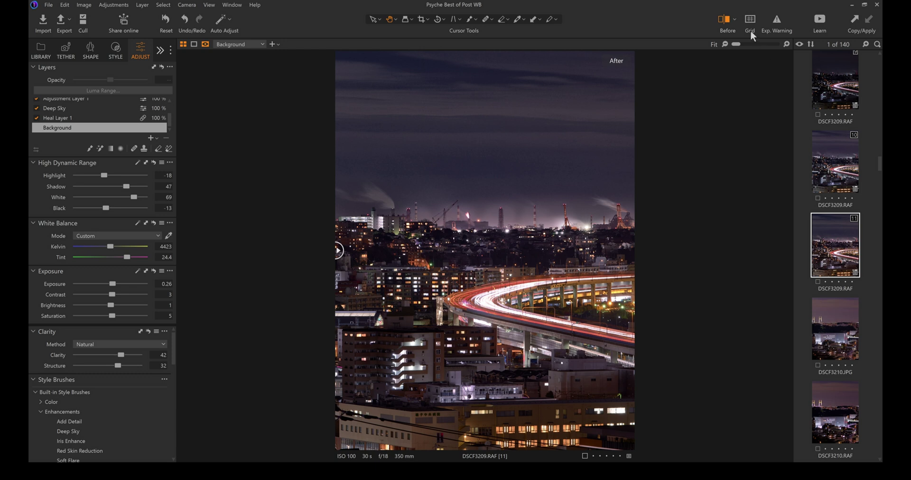
{"action": "key", "text": "F2"}
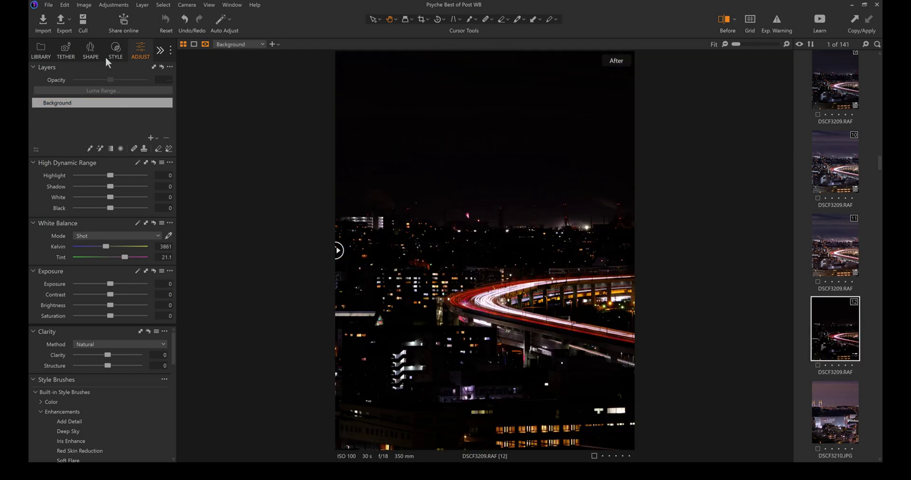
{"action": "left_click", "coordinate": [114, 50]}
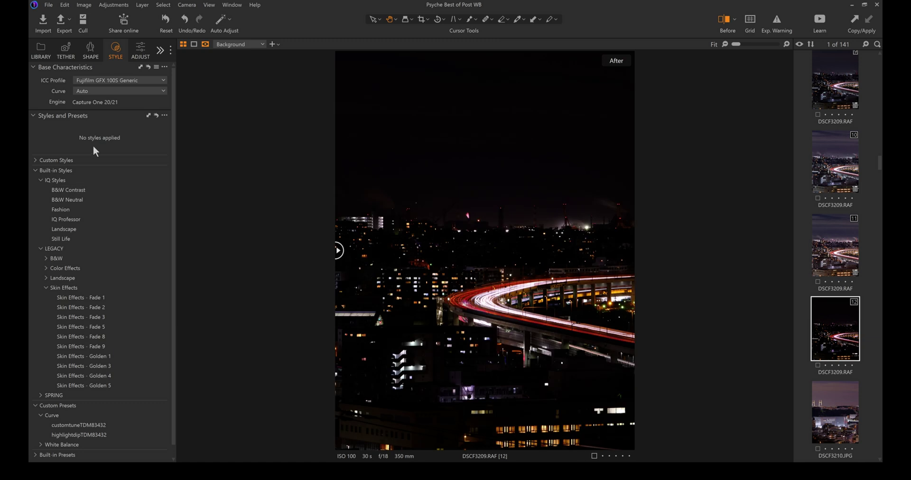
{"action": "left_click", "coordinate": [149, 89]}
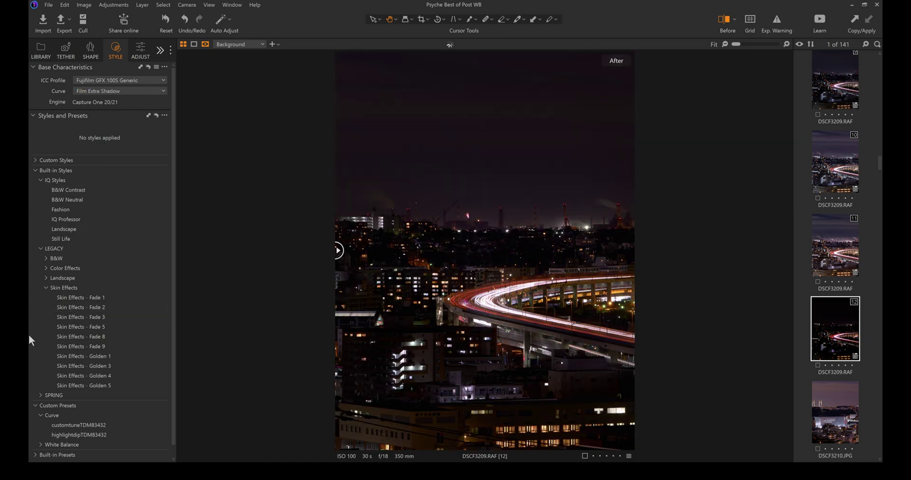
Step: Compare the Landscape style with Skin Effects - Golden 5, and apply Skin Effects - Golden 5 to the variant
{"action": "left_click", "coordinate": [68, 385]}
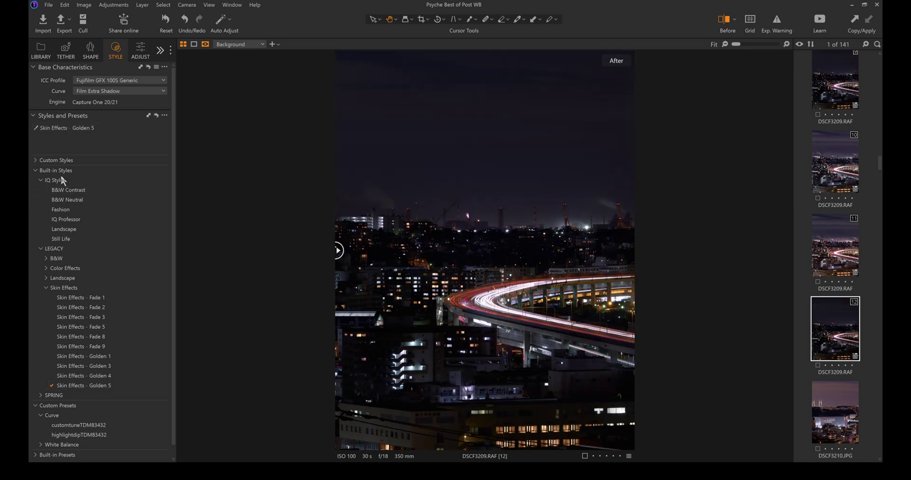
{"action": "left_click", "coordinate": [60, 231]}
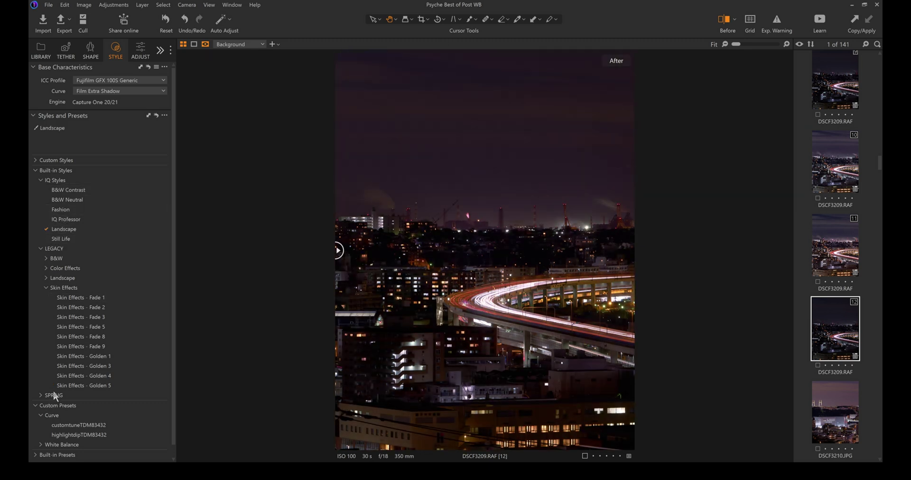
{"action": "left_click", "coordinate": [64, 385]}
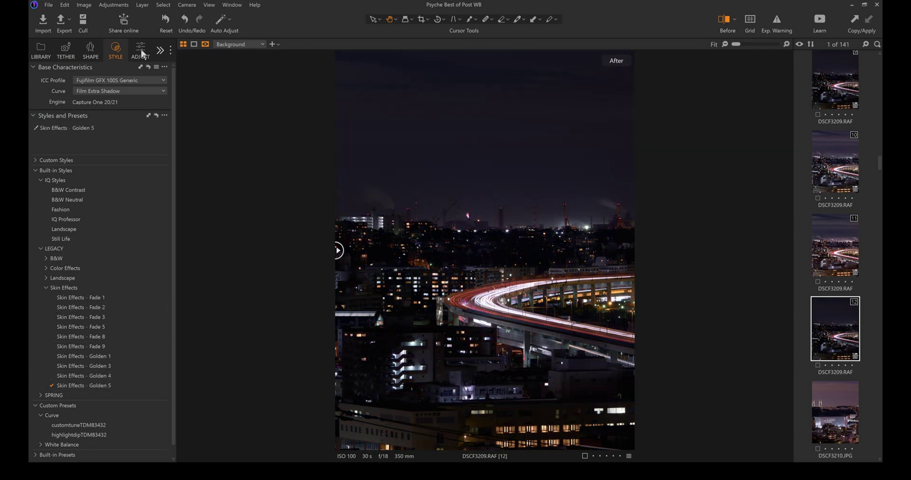
Step: Set the Background layer's Highlight to -29, Shadow 45, Black -17, Exposure 0.47, Contrast 14, Brightness -5, Saturation 3, Clarity 28 and Structure 21
{"action": "left_click", "coordinate": [141, 52]}
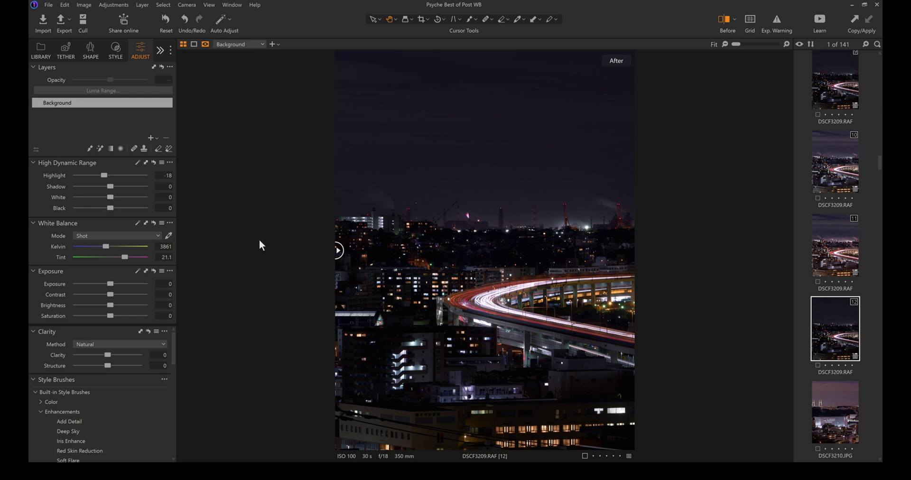
{"action": "left_click_drag", "start_coordinate": [111, 188], "coordinate": [106, 211]}
{"action": "left_click", "coordinate": [116, 282]}
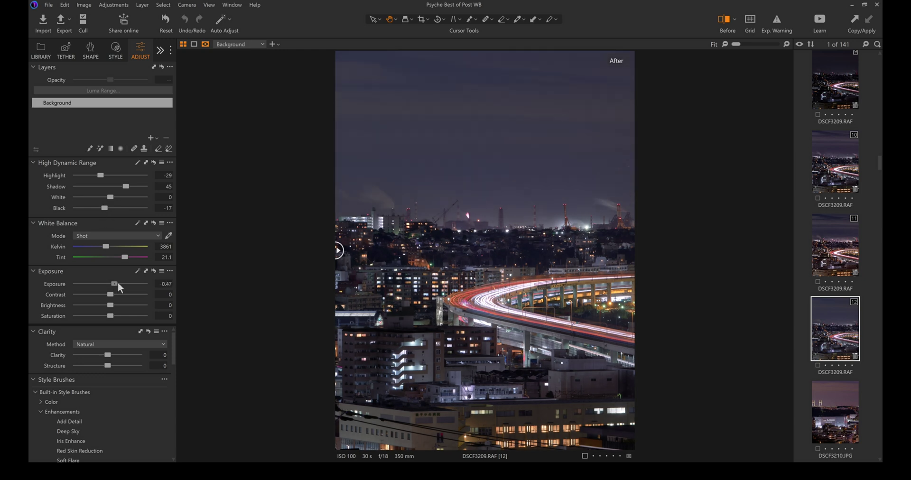
{"action": "left_click", "coordinate": [117, 294]}
{"action": "left_click_drag", "start_coordinate": [111, 305], "coordinate": [112, 314]}
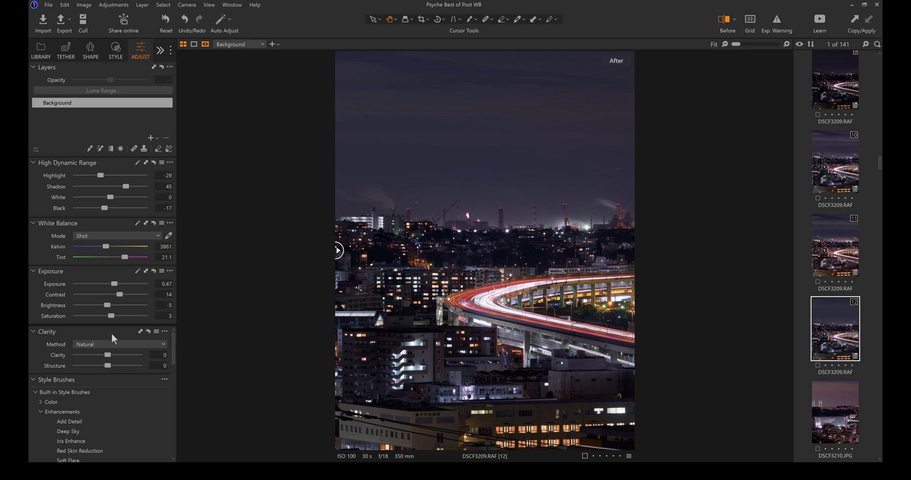
{"action": "left_click_drag", "start_coordinate": [114, 356], "coordinate": [117, 366]}
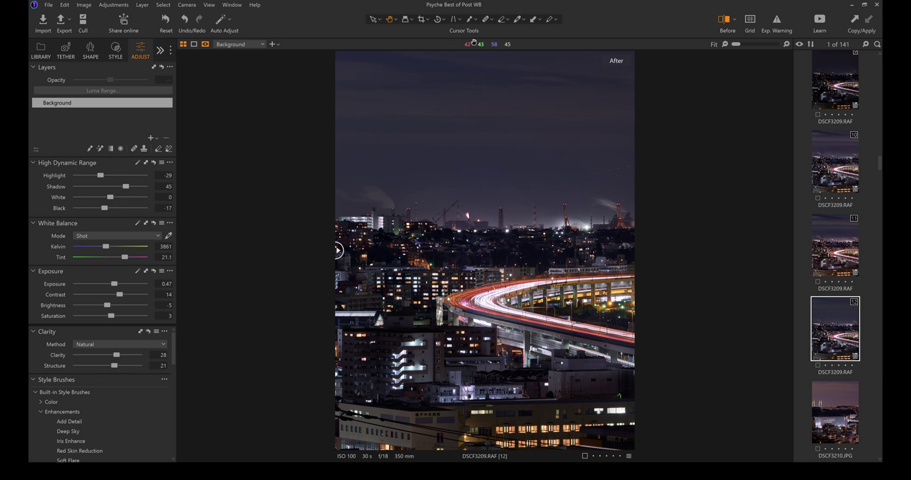
Step: Heal the faint light trail in the sky above the red cranes near the photo's right edge
{"action": "left_click", "coordinate": [484, 19]}
{"action": "scroll", "coordinate": [617, 181], "scroll_direction": "up", "scroll_amount": 1}
{"action": "scroll", "coordinate": [645, 173], "scroll_direction": "up", "scroll_amount": 1}
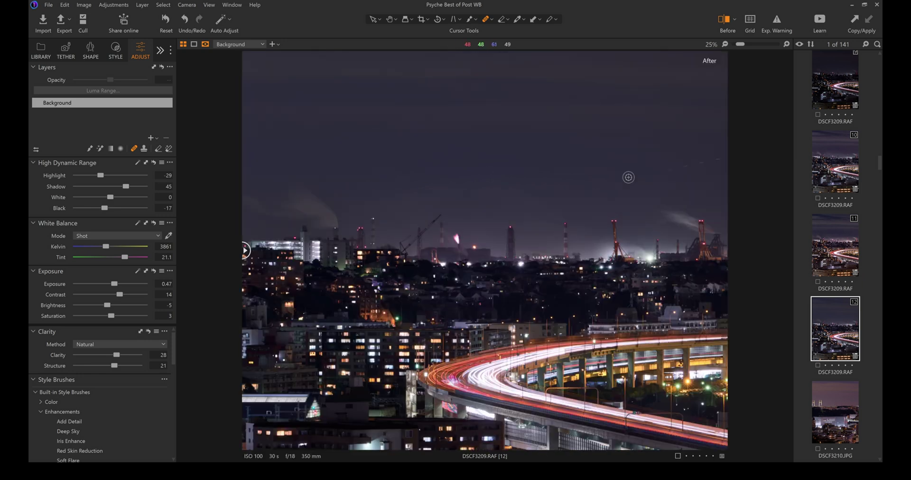
{"action": "left_click_drag", "start_coordinate": [656, 175], "coordinate": [741, 155]}
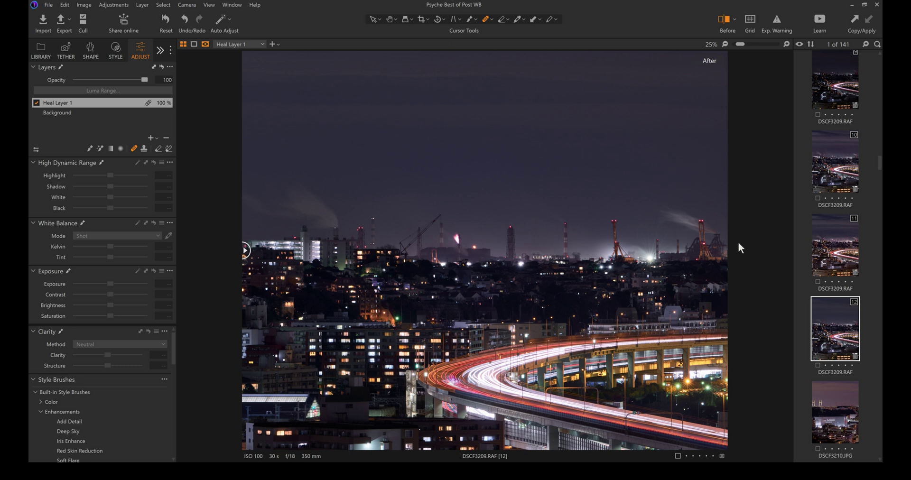
Step: Paint the whole sky down to the horizon with a large Deep Sky style brush
{"action": "scroll", "coordinate": [71, 403], "scroll_direction": "down", "scroll_amount": 2}
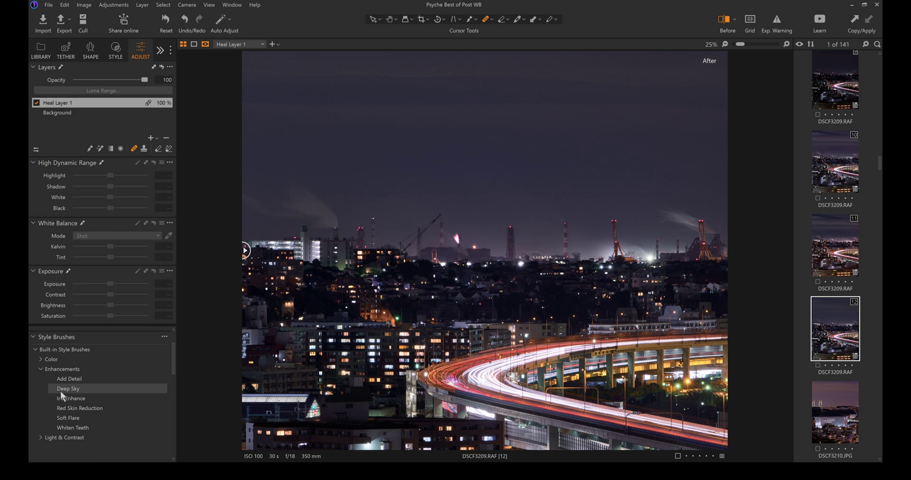
{"action": "left_click", "coordinate": [75, 392]}
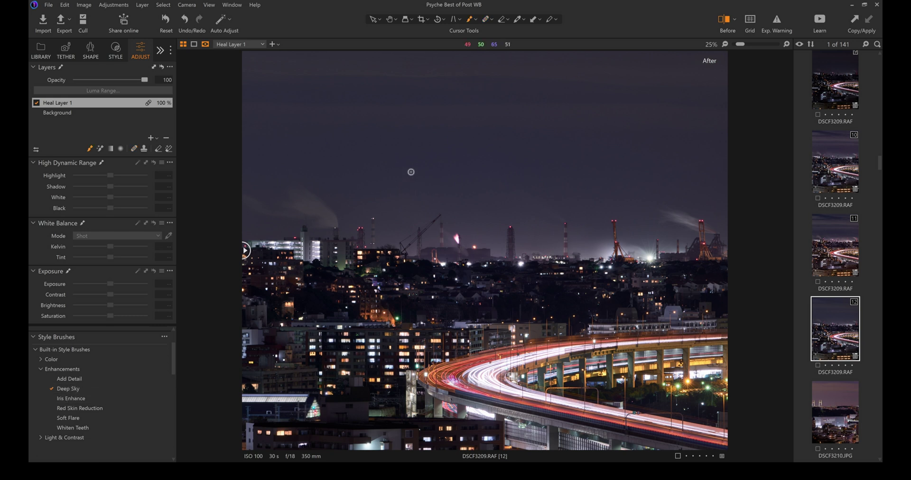
{"action": "scroll", "coordinate": [433, 218], "scroll_direction": "down", "scroll_amount": 1}
{"action": "scroll", "coordinate": [420, 255], "scroll_direction": "down", "scroll_amount": 1}
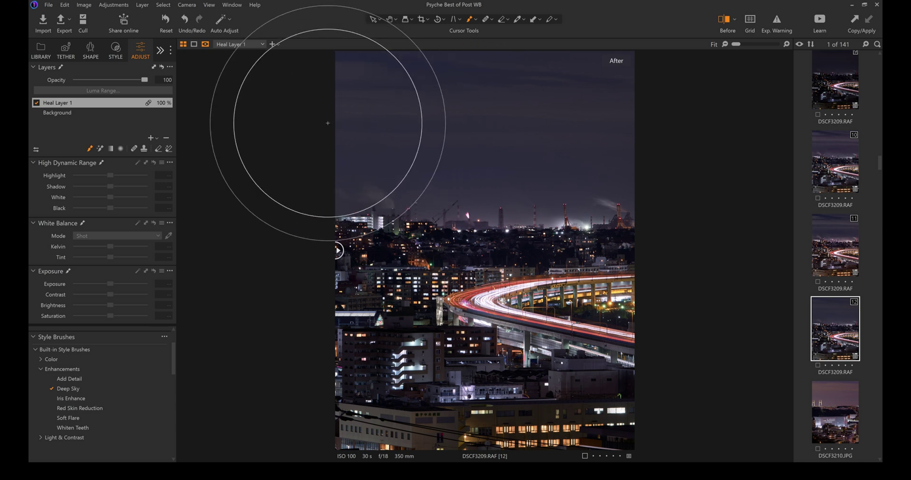
{"action": "mouse_move", "coordinate": [357, 134]}
{"action": "left_mouse_down"}
{"action": "mouse_move", "coordinate": [383, 143]}
{"action": "mouse_move", "coordinate": [404, 111]}
{"action": "mouse_move", "coordinate": [451, 101]}
{"action": "mouse_move", "coordinate": [516, 118]}
{"action": "mouse_move", "coordinate": [583, 161]}
{"action": "mouse_move", "coordinate": [629, 156]}
{"action": "mouse_move", "coordinate": [650, 61]}
{"action": "left_mouse_up"}
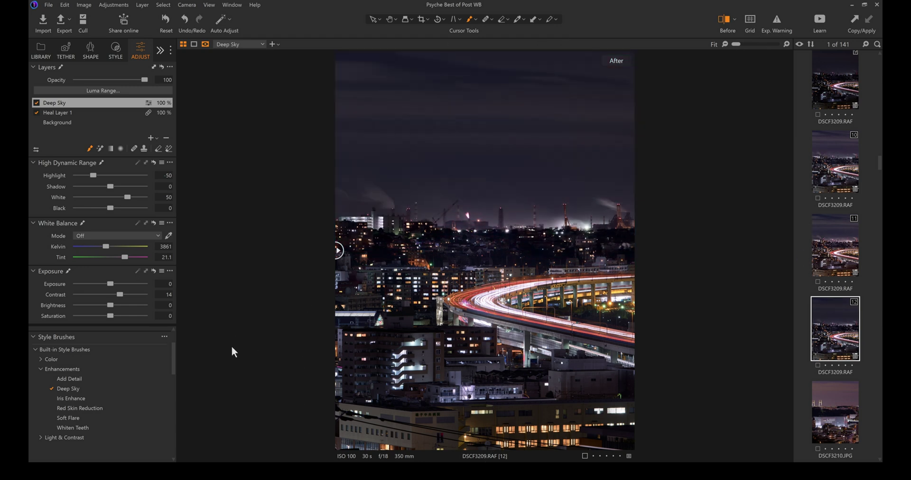
Step: Set the Deep Sky layer's Exposure to 0.47, Contrast 25, Brightness -2, Saturation 13, Black -6 and Shadow 17
{"action": "left_click_drag", "start_coordinate": [116, 283], "coordinate": [116, 314]}
{"action": "left_click_drag", "start_coordinate": [111, 210], "coordinate": [107, 206]}
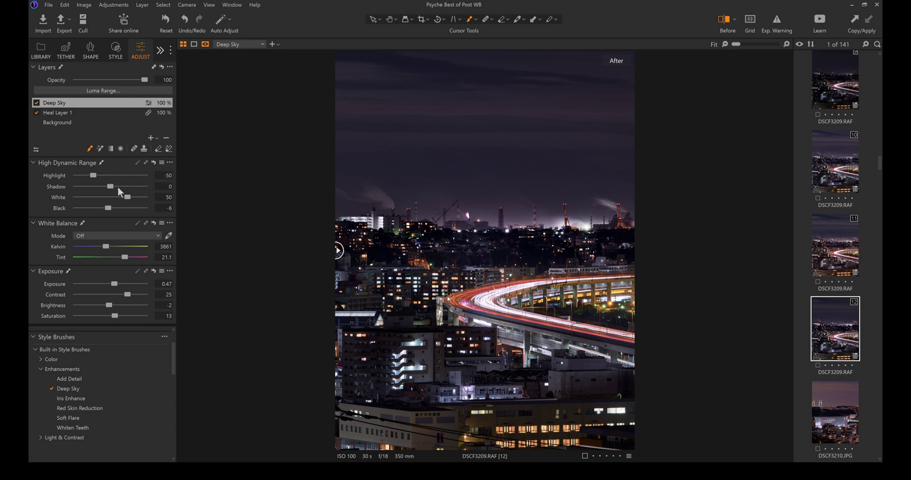
{"action": "left_click", "coordinate": [118, 186]}
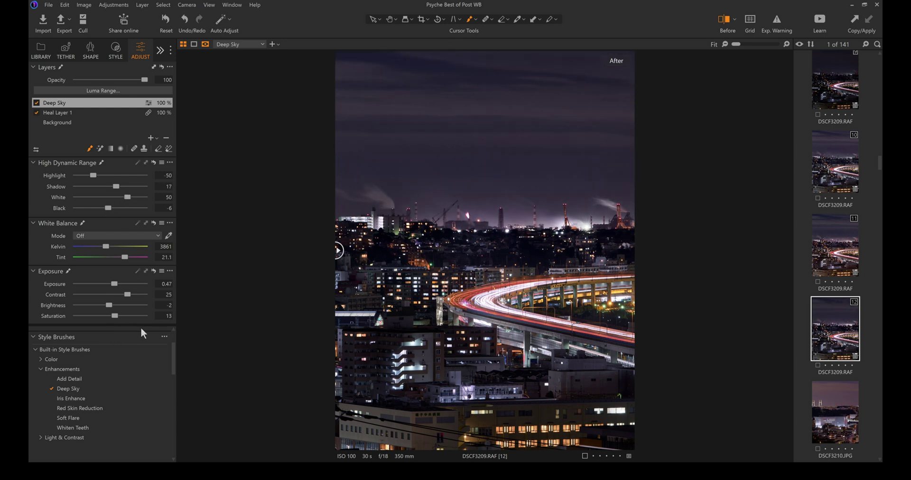
Step: Set the Deep Sky layer's Dehaze amount to 6 and check the sky and industrial horizon up close
{"action": "left_click_drag", "start_coordinate": [173, 348], "coordinate": [167, 414]}
{"action": "mouse_move", "coordinate": [108, 350]}
{"action": "left_mouse_down"}
{"action": "mouse_move", "coordinate": [123, 349]}
{"action": "mouse_move", "coordinate": [106, 349]}
{"action": "left_mouse_up"}
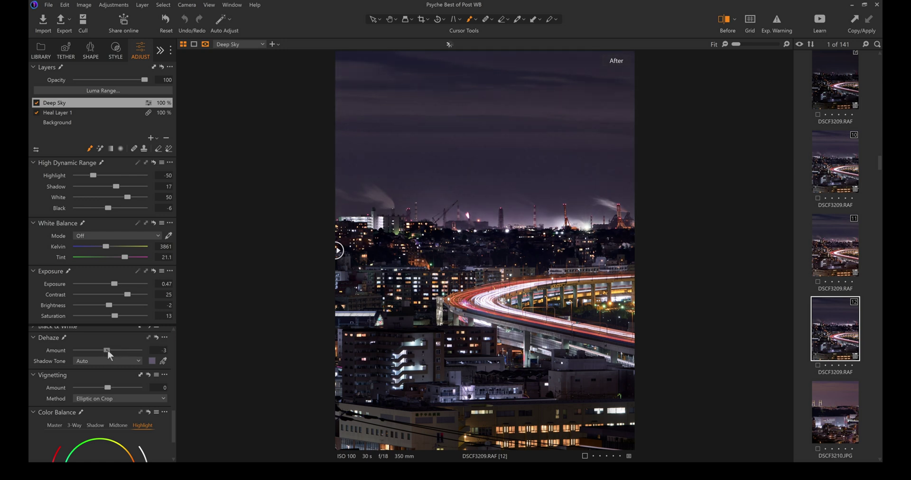
{"action": "left_click_drag", "start_coordinate": [109, 350], "coordinate": [110, 350]}
{"action": "left_click", "coordinate": [612, 201]}
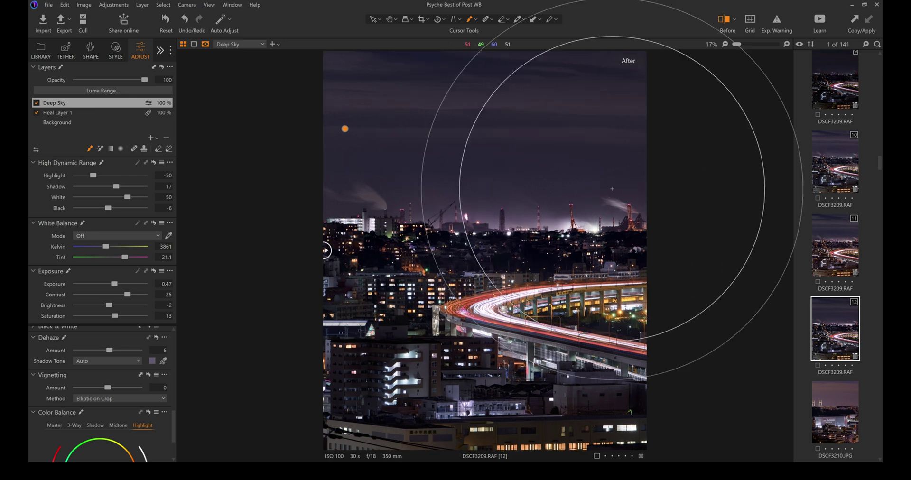
{"action": "scroll", "coordinate": [656, 157], "scroll_direction": "up", "scroll_amount": 1}
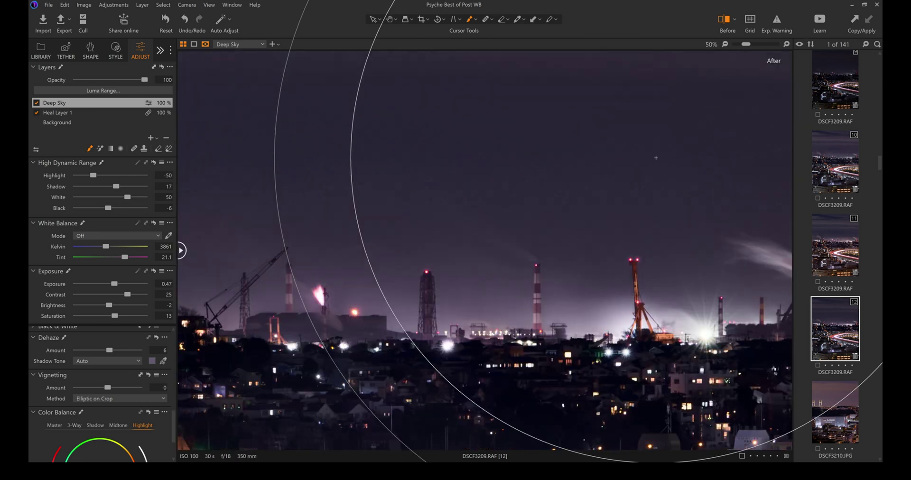
{"action": "left_click", "coordinate": [360, 222]}
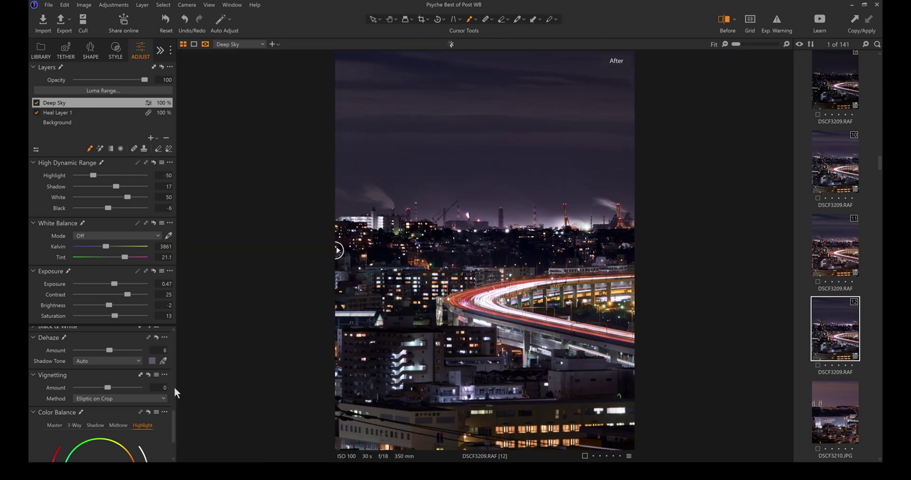
Step: Increase the Deep Sky layer's clarity and structure, and set the Background layer's Clarity to 40 and Structure to 27
{"action": "mouse_move", "coordinate": [175, 426]}
{"action": "left_mouse_down"}
{"action": "mouse_move", "coordinate": [173, 437]}
{"action": "mouse_move", "coordinate": [173, 336]}
{"action": "left_mouse_up"}
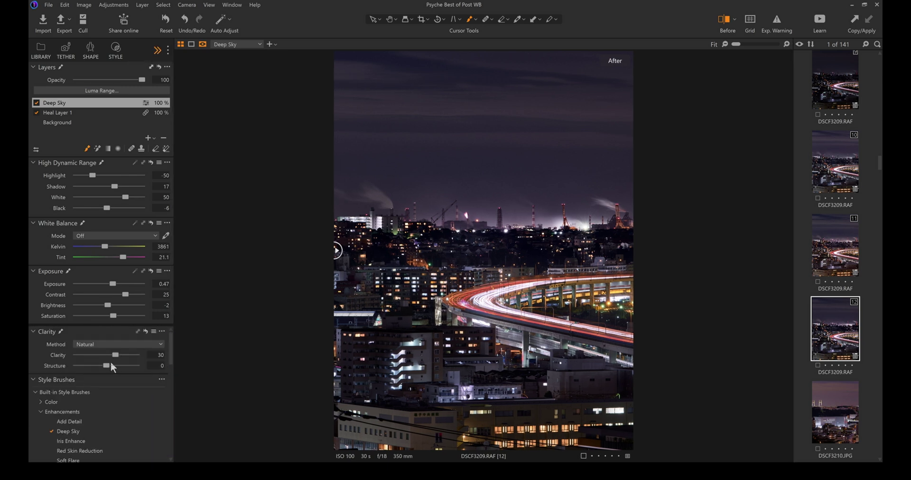
{"action": "mouse_move", "coordinate": [114, 357]}
{"action": "left_mouse_down"}
{"action": "mouse_move", "coordinate": [121, 355]}
{"action": "mouse_move", "coordinate": [110, 363]}
{"action": "mouse_move", "coordinate": [121, 366]}
{"action": "left_mouse_up"}
{"action": "left_click", "coordinate": [65, 124]}
{"action": "left_click_drag", "start_coordinate": [116, 354], "coordinate": [120, 355]}
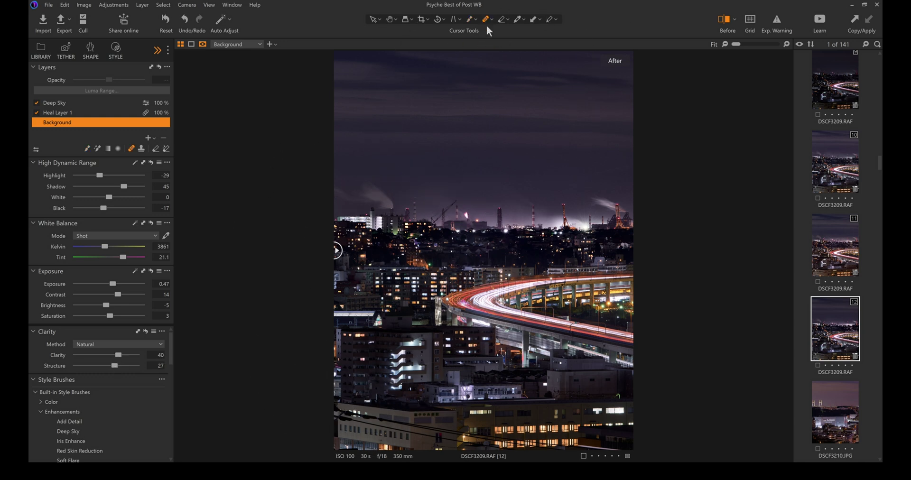
Step: Heal the remaining dashed light trail in the sky on Heal Layer 1 with a wide stroke along its length
{"action": "scroll", "coordinate": [612, 185], "scroll_direction": "up", "scroll_amount": 2}
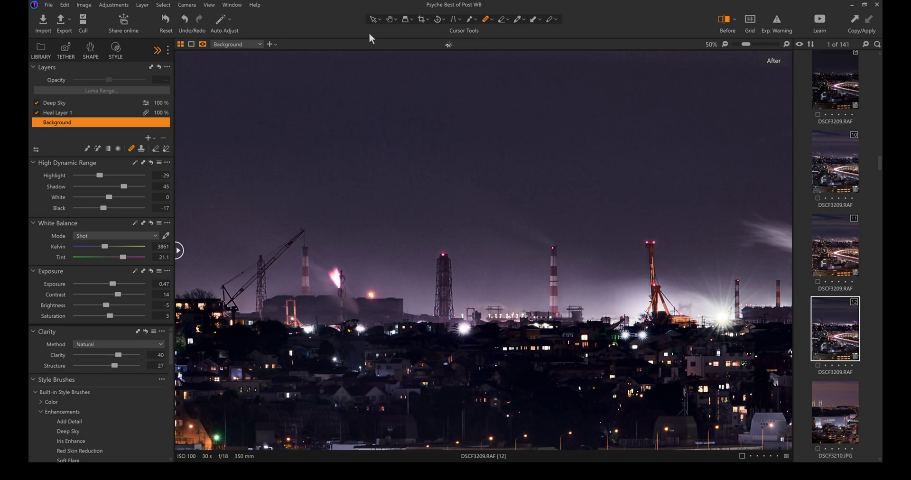
{"action": "left_click", "coordinate": [389, 21]}
{"action": "left_click_drag", "start_coordinate": [666, 171], "coordinate": [212, 248]}
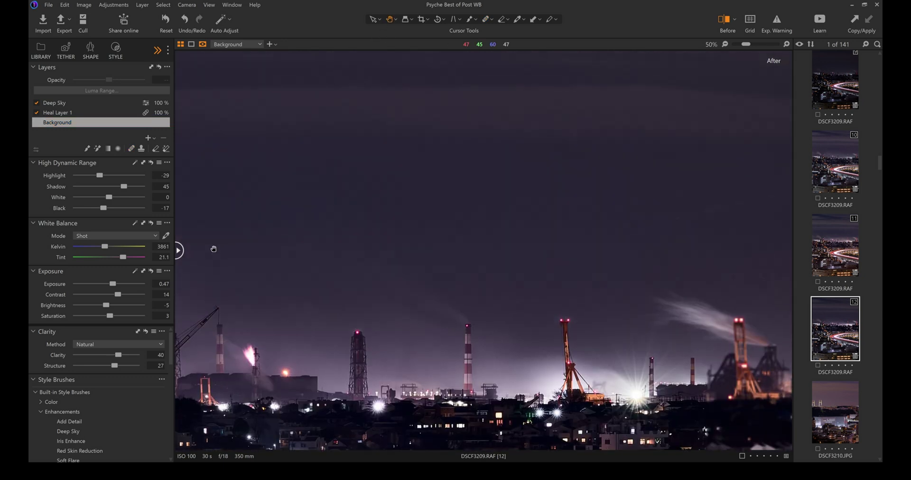
{"action": "scroll", "coordinate": [679, 264], "scroll_direction": "up", "scroll_amount": 1}
{"action": "scroll", "coordinate": [680, 263], "scroll_direction": "up", "scroll_amount": 2}
{"action": "left_click_drag", "start_coordinate": [691, 251], "coordinate": [274, 371]}
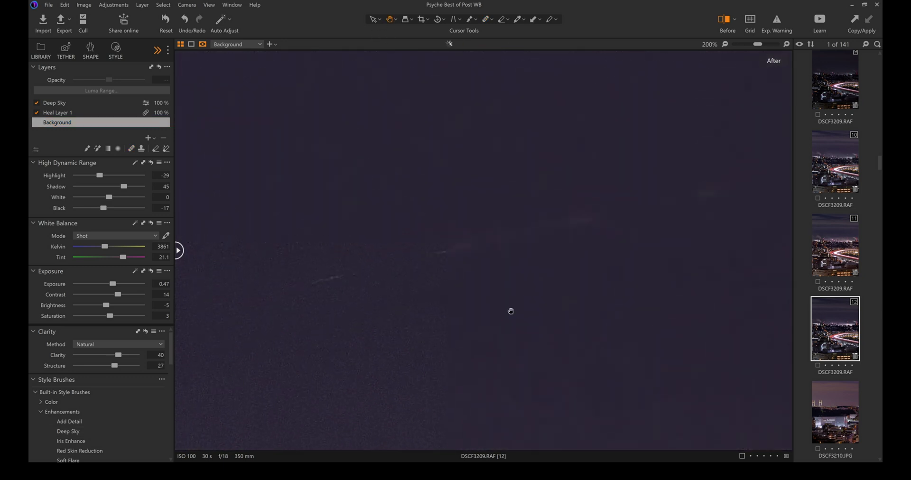
{"action": "left_click_drag", "start_coordinate": [527, 301], "coordinate": [539, 300]}
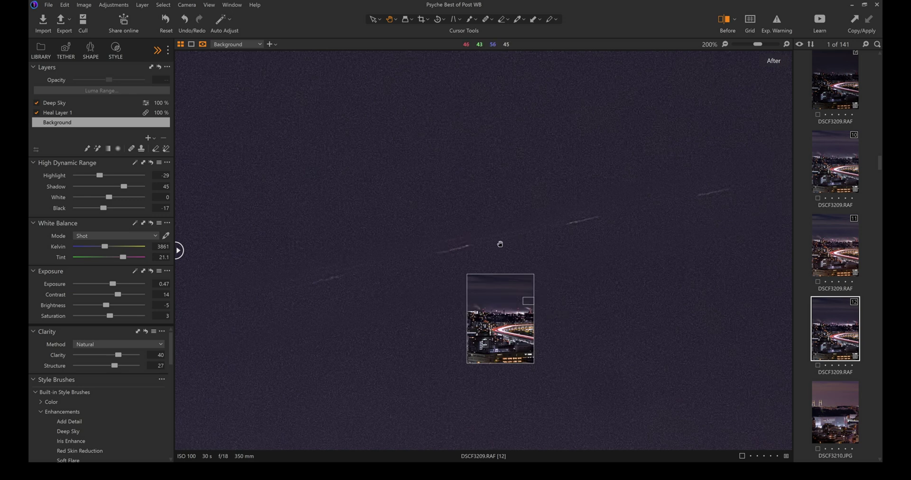
{"action": "left_click_drag", "start_coordinate": [498, 246], "coordinate": [505, 231]}
{"action": "left_click", "coordinate": [486, 20]}
{"action": "mouse_move", "coordinate": [434, 216]}
{"action": "left_mouse_down"}
{"action": "mouse_move", "coordinate": [399, 248]}
{"action": "mouse_move", "coordinate": [237, 303]}
{"action": "left_mouse_up"}
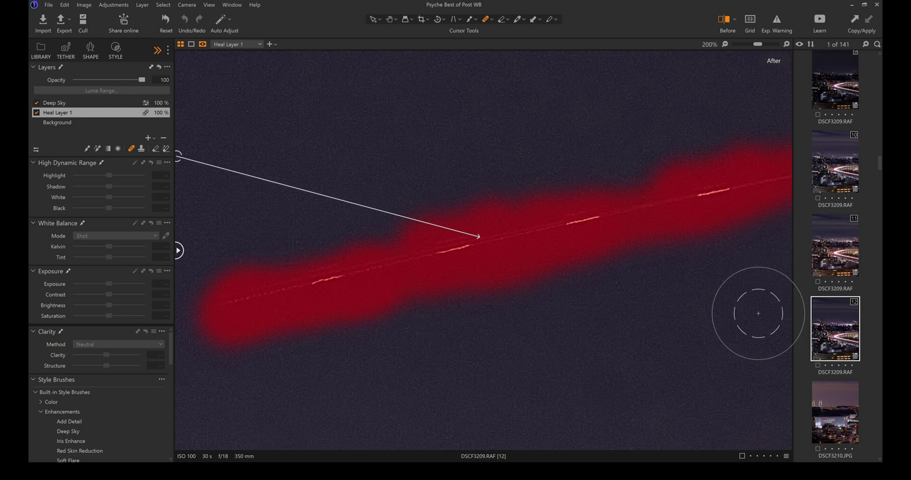
{"action": "scroll", "coordinate": [698, 346], "scroll_direction": "down", "scroll_amount": 2}
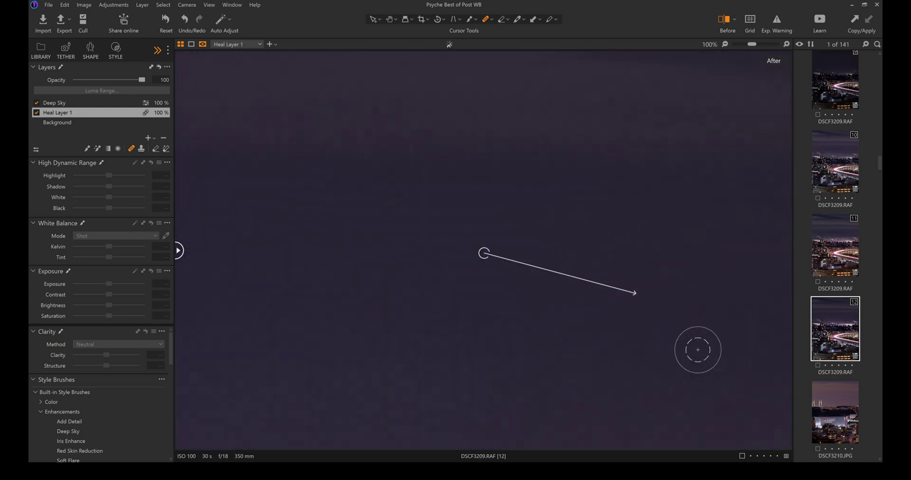
Step: View the whole healed image and compare variant 12 of DSCF3209.RAF with variants 11 and 10
{"action": "scroll", "coordinate": [698, 372], "scroll_direction": "down", "scroll_amount": 1}
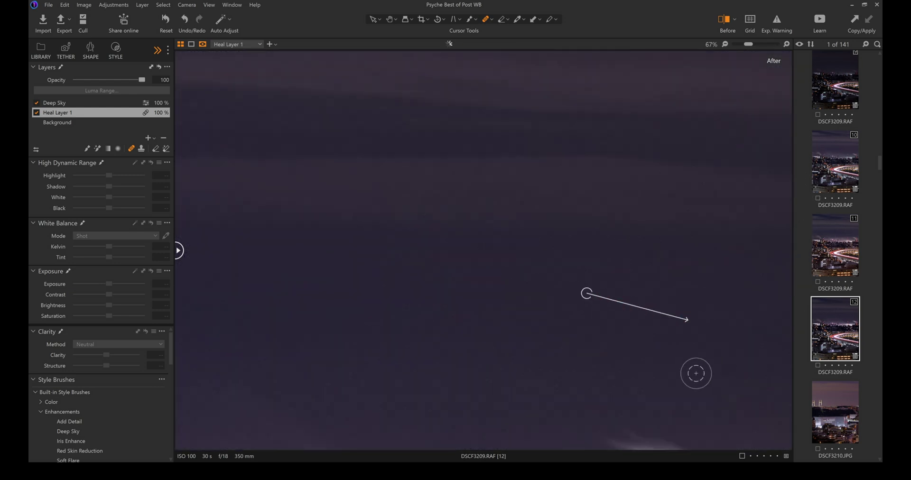
{"action": "left_click", "coordinate": [373, 20]}
{"action": "double_click", "coordinate": [403, 278]}
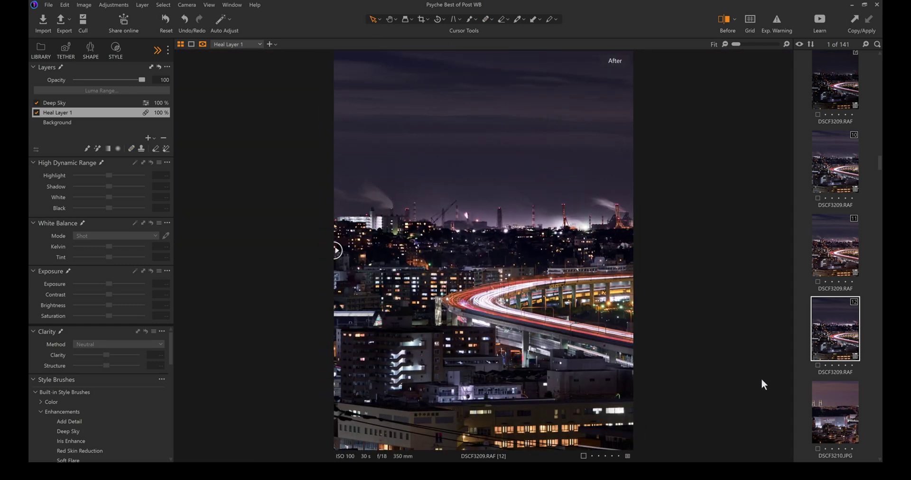
{"action": "left_click", "coordinate": [829, 261]}
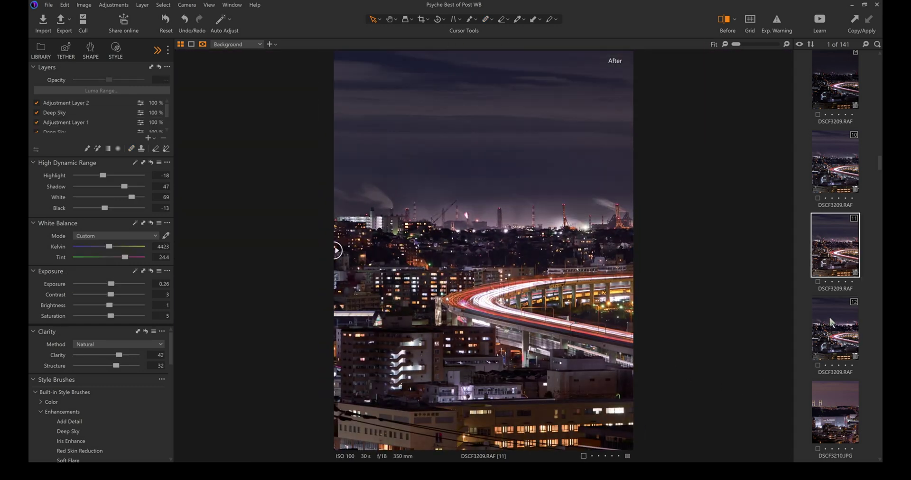
{"action": "left_click", "coordinate": [829, 327]}
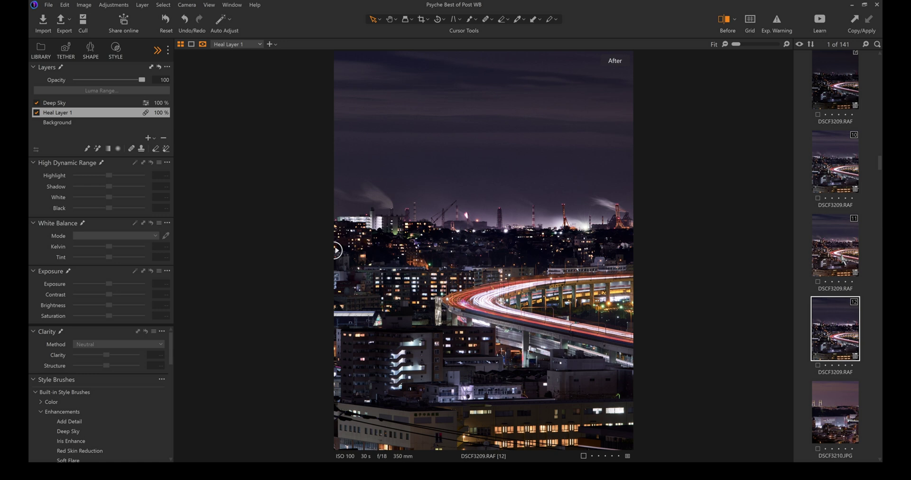
{"action": "left_click", "coordinate": [844, 271]}
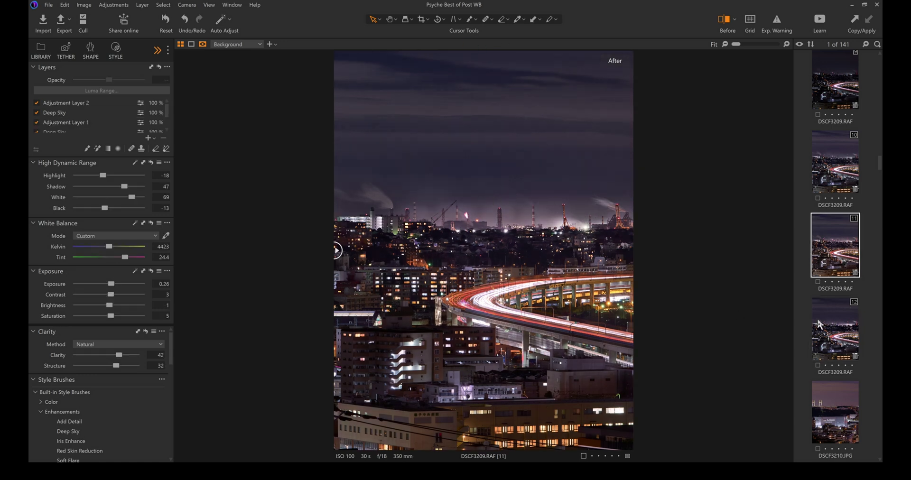
{"action": "left_click", "coordinate": [831, 332]}
{"action": "left_click", "coordinate": [835, 240]}
{"action": "left_click", "coordinate": [843, 335]}
{"action": "left_click", "coordinate": [835, 169]}
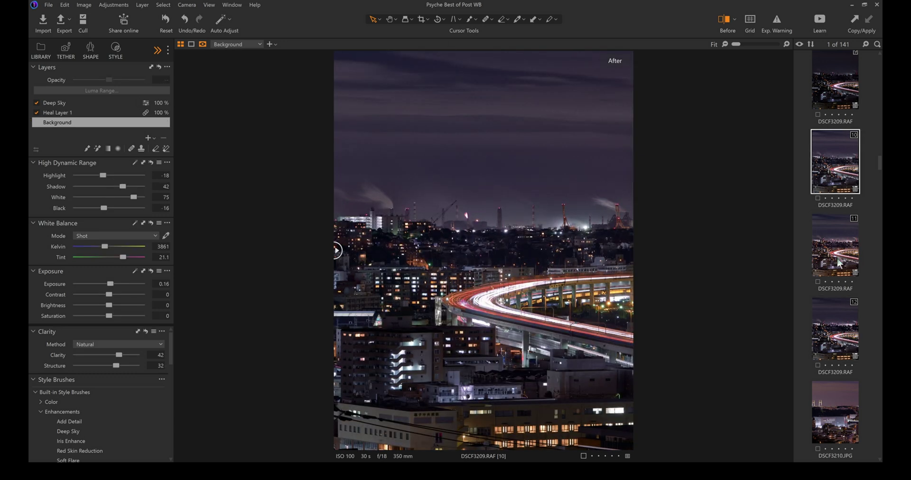
{"action": "left_click", "coordinate": [839, 260]}
{"action": "left_click", "coordinate": [840, 348]}
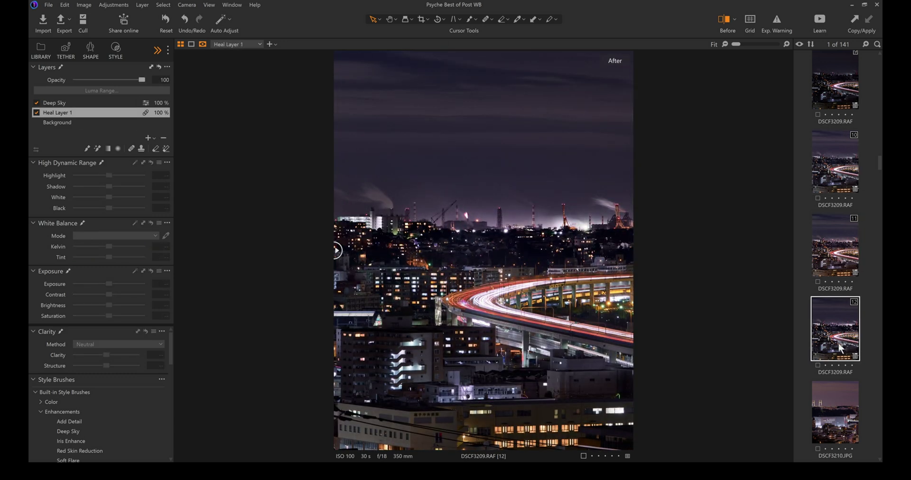
{"action": "left_click", "coordinate": [840, 263]}
{"action": "left_click", "coordinate": [836, 336]}
Step: Set the Background layer's white balance on variant 12 to Kelvin 4153 and Tint 21.1
{"action": "left_click", "coordinate": [58, 123]}
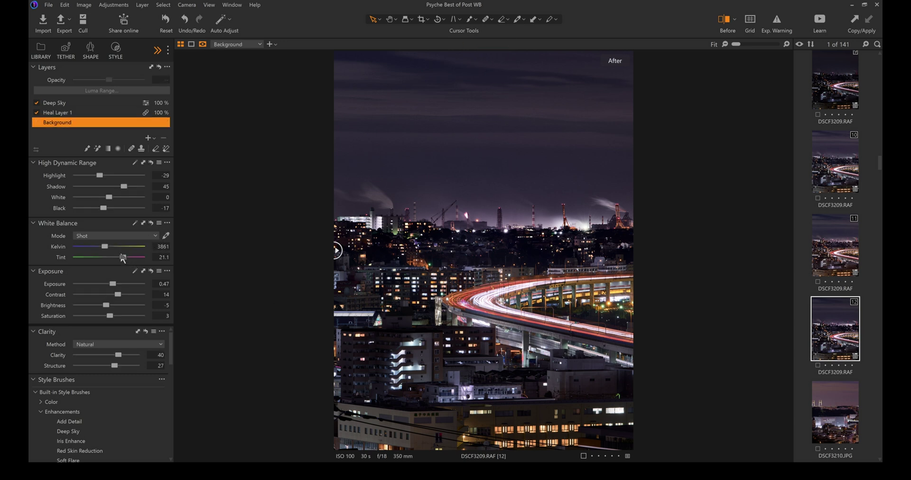
{"action": "left_click_drag", "start_coordinate": [107, 247], "coordinate": [110, 246]}
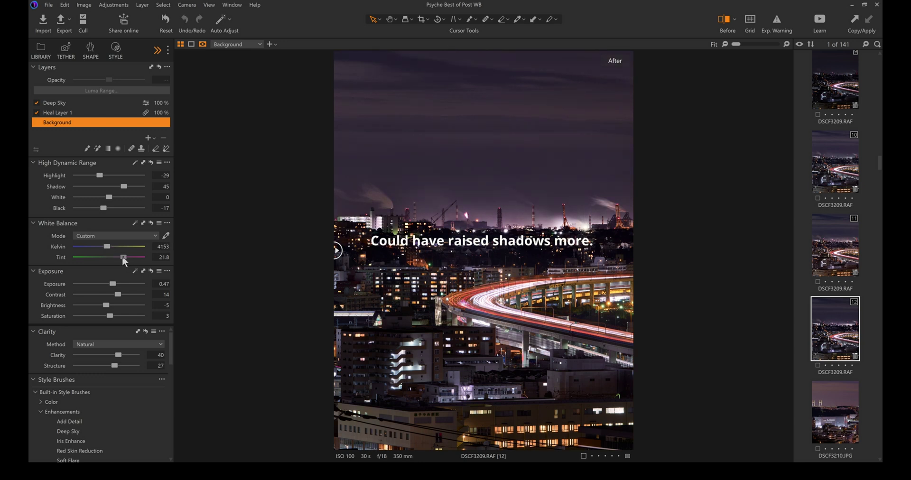
{"action": "left_click_drag", "start_coordinate": [122, 258], "coordinate": [121, 258]}
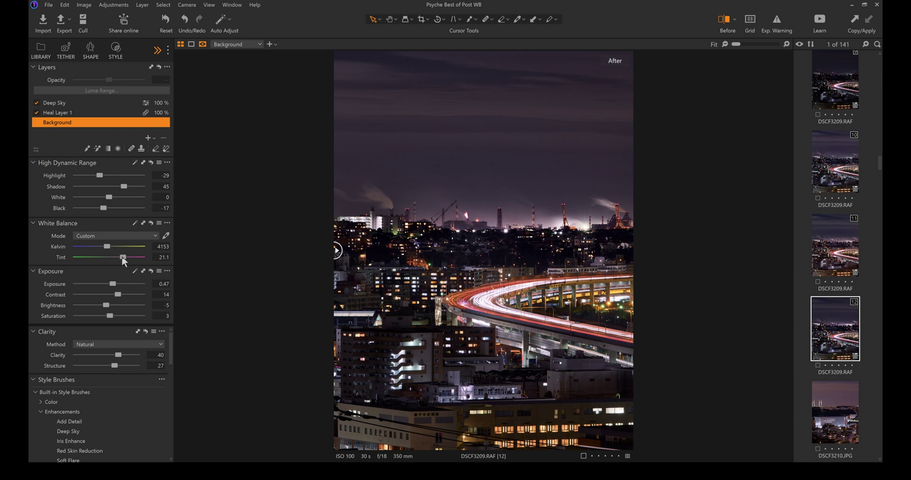
Step: Set the Deep Sky layer's white balance to Kelvin 3744 and Tint 16.4, and compare the result with variant 11
{"action": "left_click", "coordinate": [69, 105]}
{"action": "left_click_drag", "start_coordinate": [107, 247], "coordinate": [104, 246]}
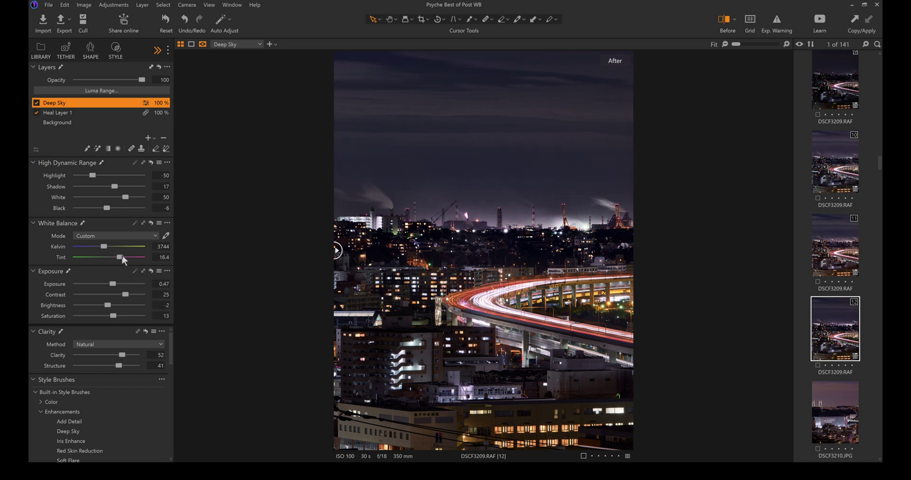
{"action": "left_click", "coordinate": [839, 277]}
{"action": "left_click", "coordinate": [847, 332]}
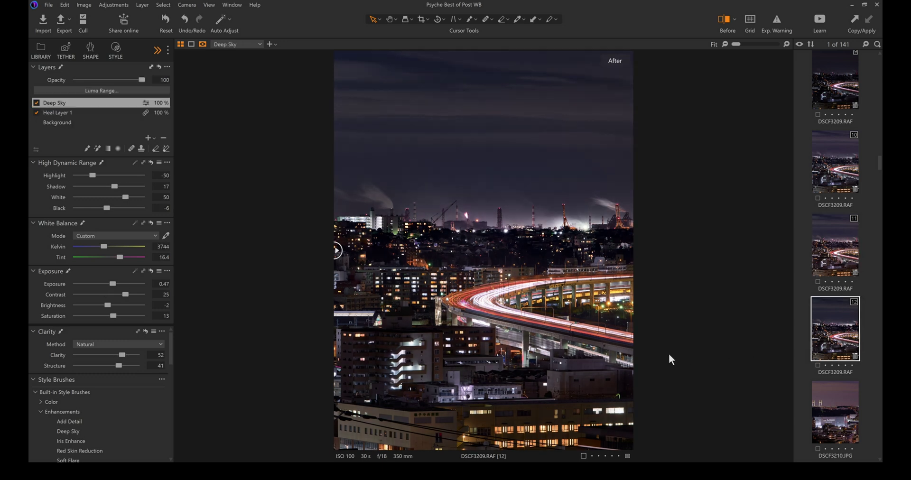
Step: Review the earlier DSCF3209.RAF variants 7, 5, 3, 4 and 2 one after another
{"action": "scroll", "coordinate": [838, 283], "scroll_direction": "up", "scroll_amount": 5}
{"action": "left_click", "coordinate": [835, 125]}
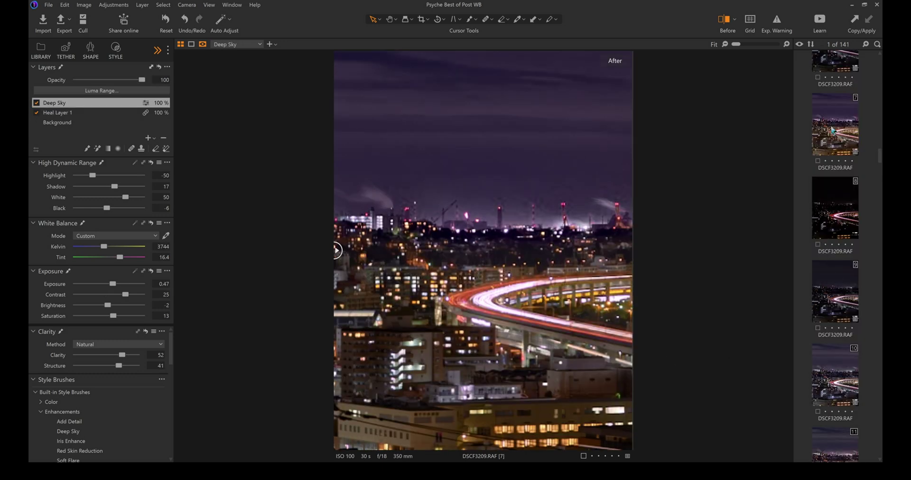
{"action": "scroll", "coordinate": [846, 242], "scroll_direction": "up", "scroll_amount": 5}
{"action": "left_click", "coordinate": [835, 158]}
{"action": "scroll", "coordinate": [839, 224], "scroll_direction": "up", "scroll_amount": 3}
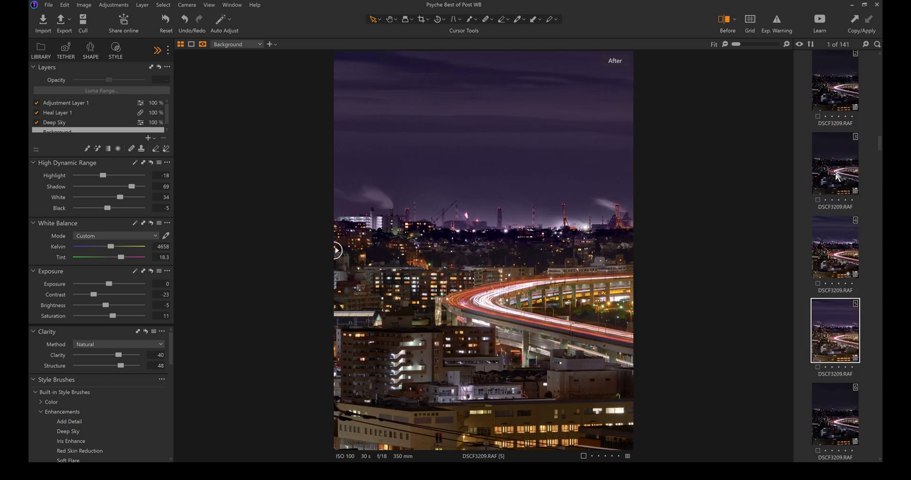
{"action": "left_click", "coordinate": [837, 177]}
{"action": "left_click", "coordinate": [845, 232]}
{"action": "scroll", "coordinate": [834, 237], "scroll_direction": "up", "scroll_amount": 2}
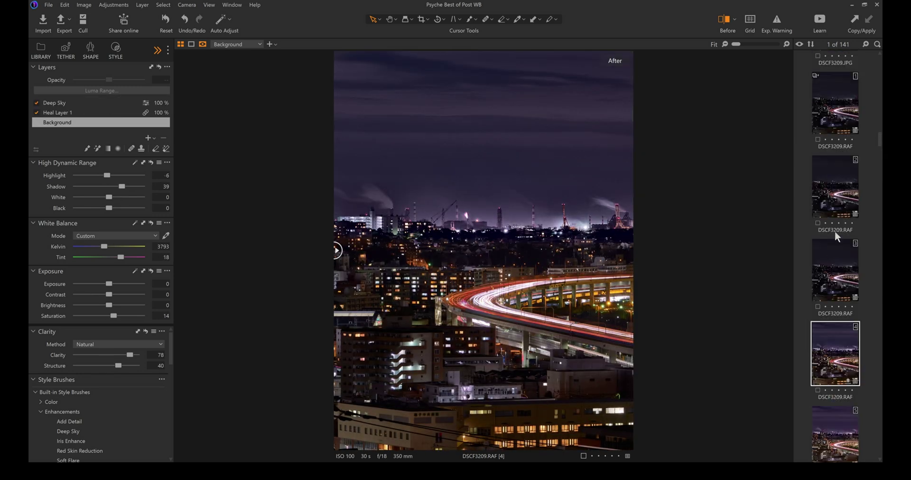
{"action": "left_click", "coordinate": [843, 199]}
{"action": "scroll", "coordinate": [843, 209], "scroll_direction": "up", "scroll_amount": 6}
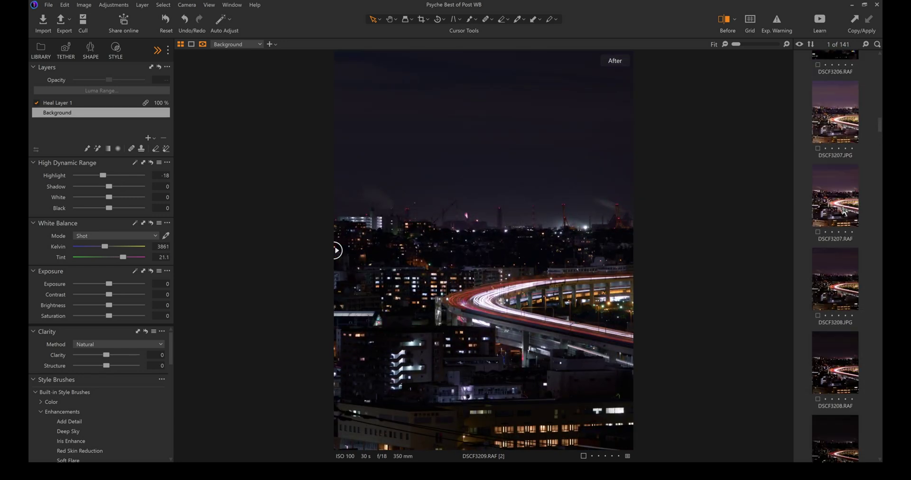
Step: Look through the earlier industrial night shots DSCF3205.RAF, DSCF3203.JPG, DSCF3202.RAF, DSCF3201.RAF and DSCF3200.RAF
{"action": "left_click", "coordinate": [833, 132]}
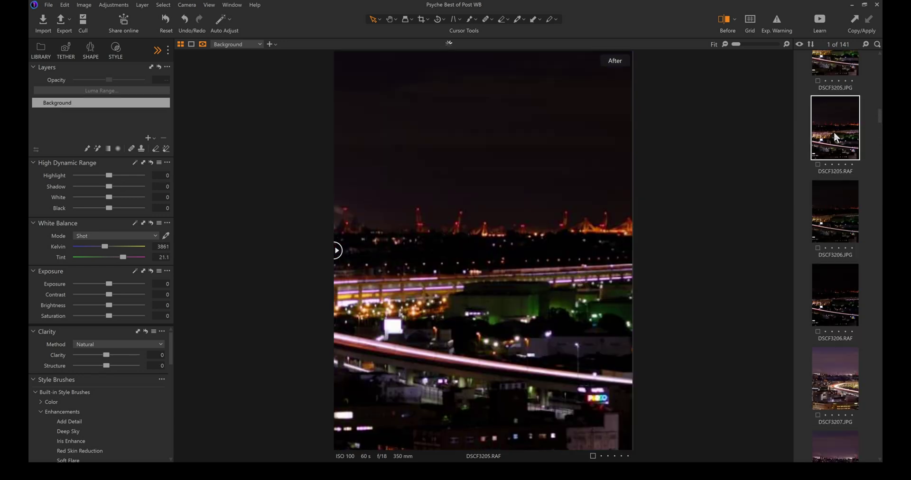
{"action": "scroll", "coordinate": [837, 226], "scroll_direction": "up", "scroll_amount": 2}
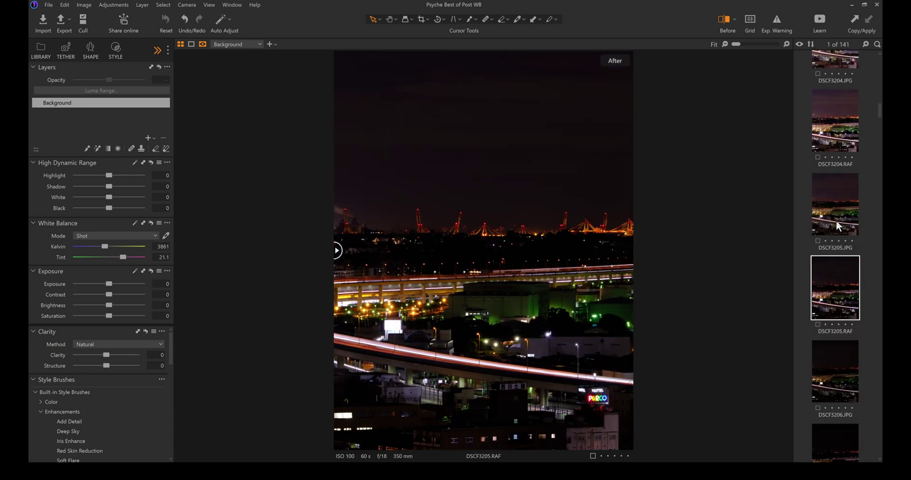
{"action": "scroll", "coordinate": [837, 221], "scroll_direction": "up", "scroll_amount": 2}
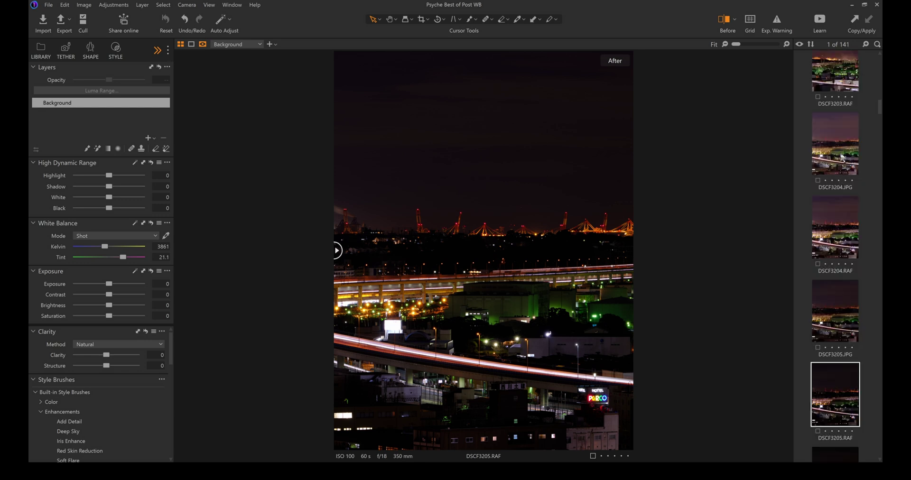
{"action": "scroll", "coordinate": [854, 196], "scroll_direction": "up", "scroll_amount": 3}
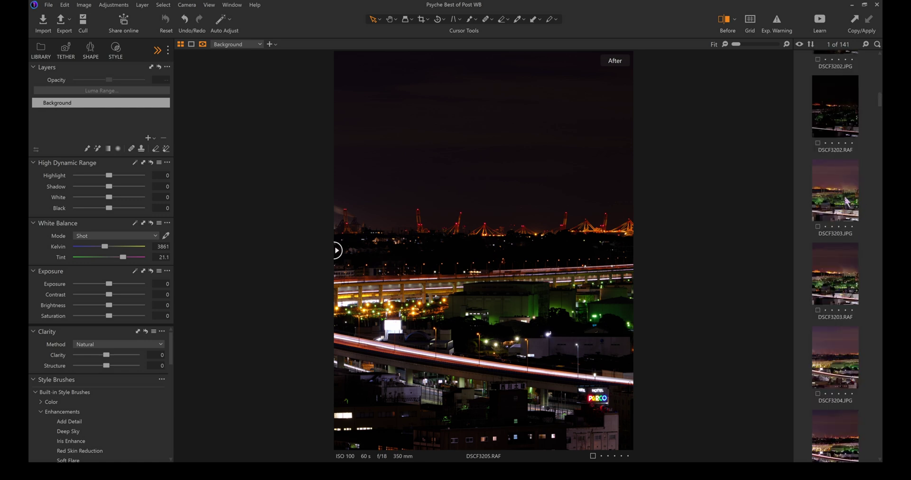
{"action": "left_click", "coordinate": [850, 203]}
{"action": "scroll", "coordinate": [841, 215], "scroll_direction": "up", "scroll_amount": 1}
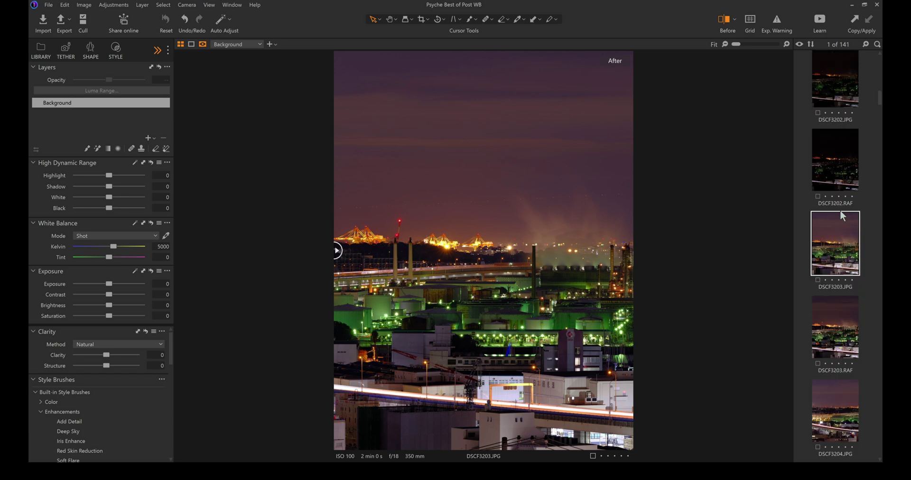
{"action": "scroll", "coordinate": [834, 166], "scroll_direction": "up", "scroll_amount": 1}
{"action": "left_click", "coordinate": [844, 218]}
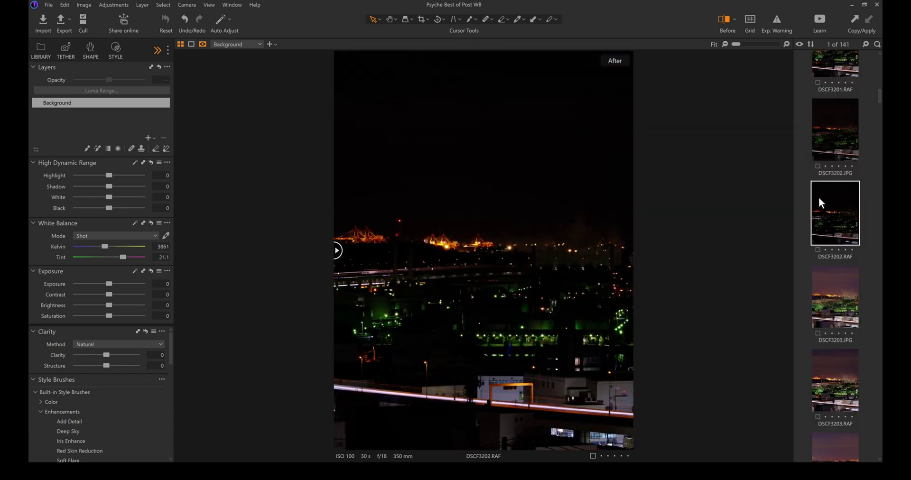
{"action": "scroll", "coordinate": [823, 204], "scroll_direction": "up", "scroll_amount": 2}
{"action": "left_click", "coordinate": [840, 218]}
{"action": "scroll", "coordinate": [836, 183], "scroll_direction": "up", "scroll_amount": 2}
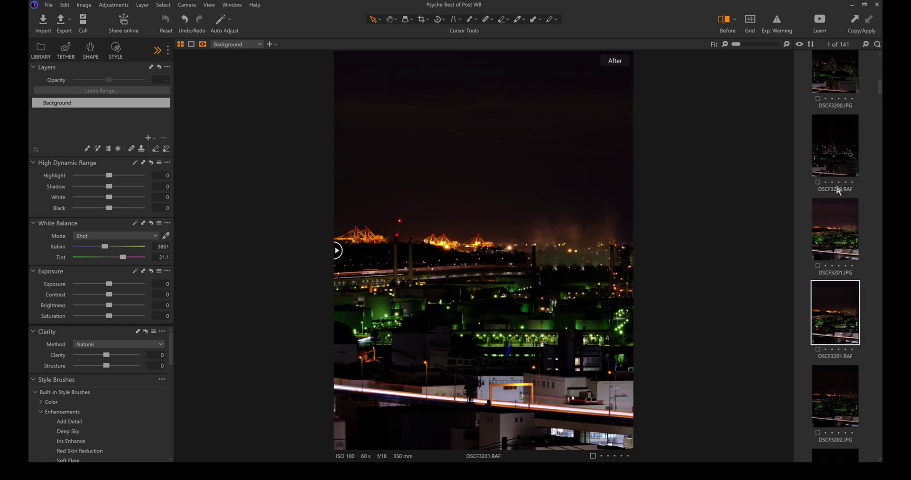
{"action": "left_click", "coordinate": [844, 148]}
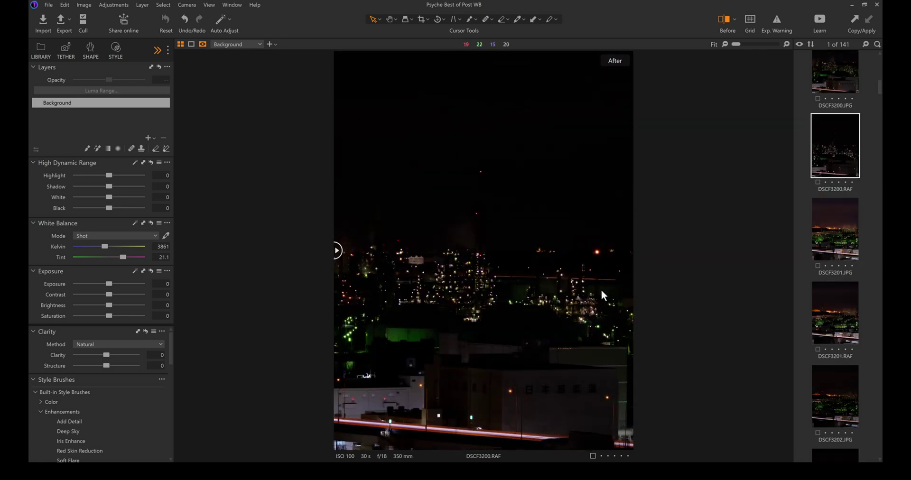
Step: Browse forward past the DSCF3209 variants and view the night shots DSCF3216.RAF and DSCF3220.RAF
{"action": "scroll", "coordinate": [849, 262], "scroll_direction": "down", "scroll_amount": 10}
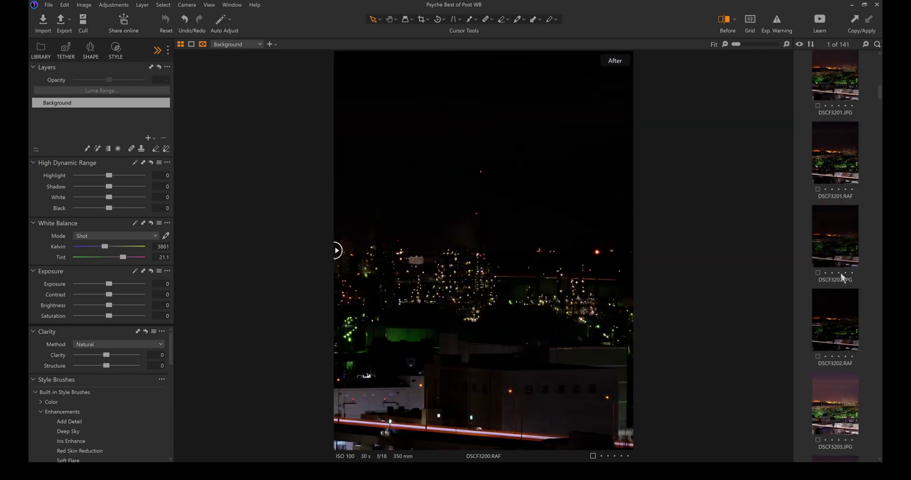
{"action": "scroll", "coordinate": [849, 265], "scroll_direction": "down", "scroll_amount": 10}
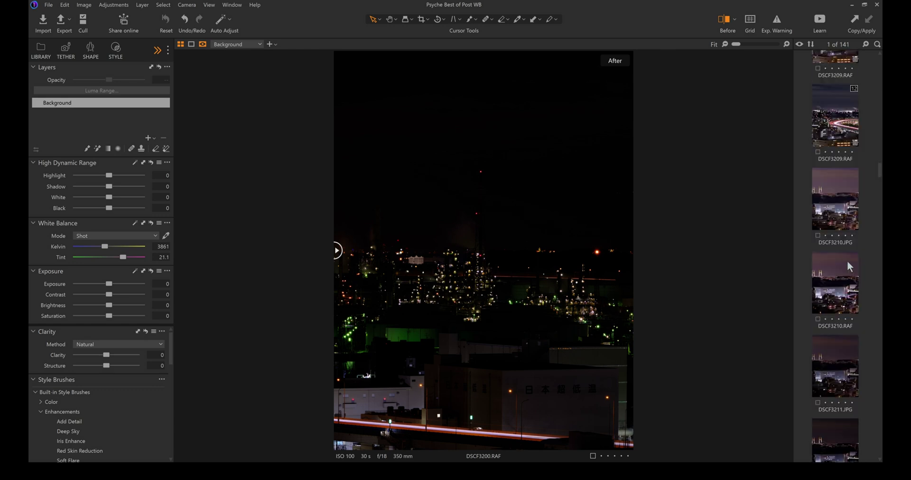
{"action": "scroll", "coordinate": [851, 262], "scroll_direction": "down", "scroll_amount": 4}
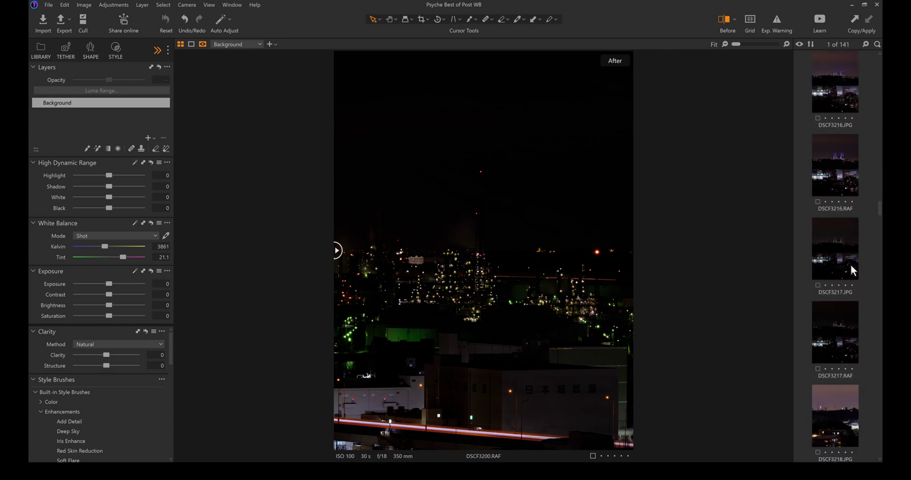
{"action": "left_click", "coordinate": [838, 172]}
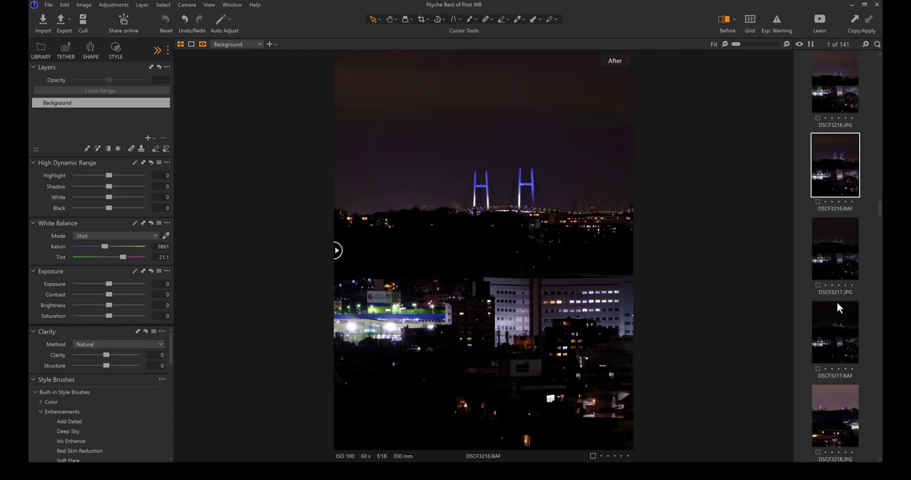
{"action": "scroll", "coordinate": [836, 306], "scroll_direction": "down", "scroll_amount": 3}
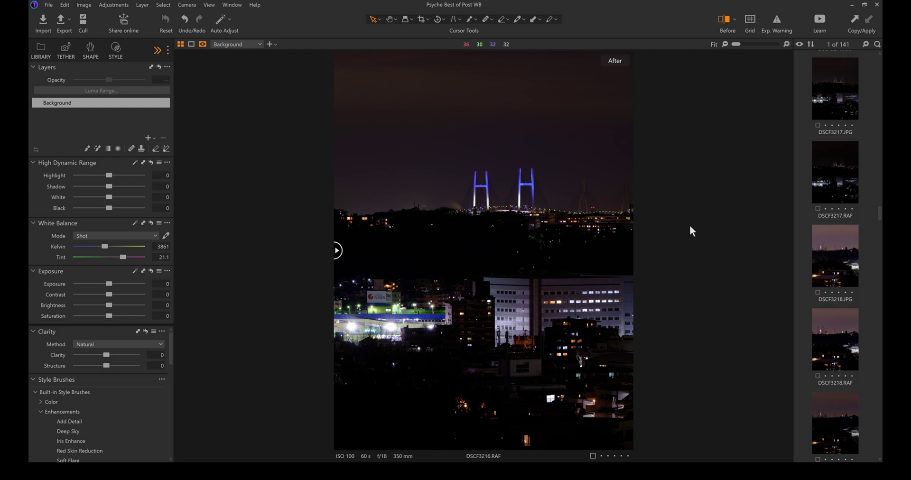
{"action": "scroll", "coordinate": [839, 341], "scroll_direction": "down", "scroll_amount": 3}
{"action": "scroll", "coordinate": [840, 336], "scroll_direction": "down", "scroll_amount": 5}
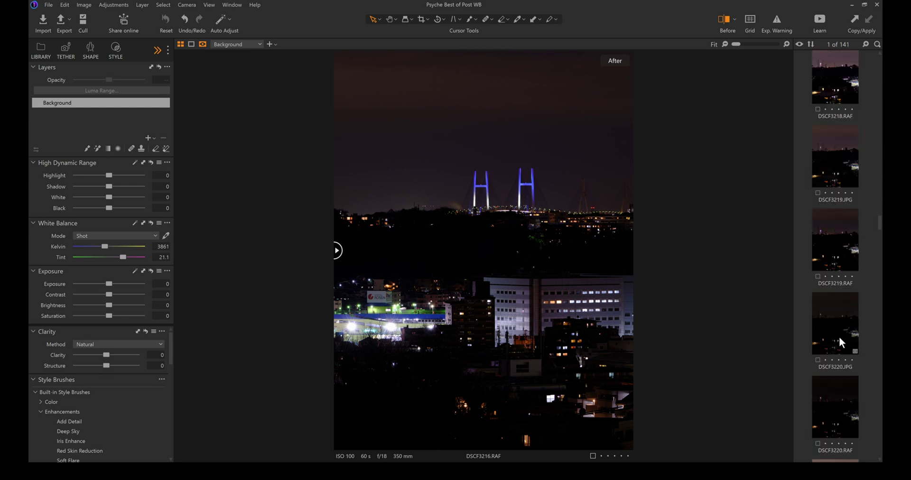
{"action": "left_click", "coordinate": [836, 238]}
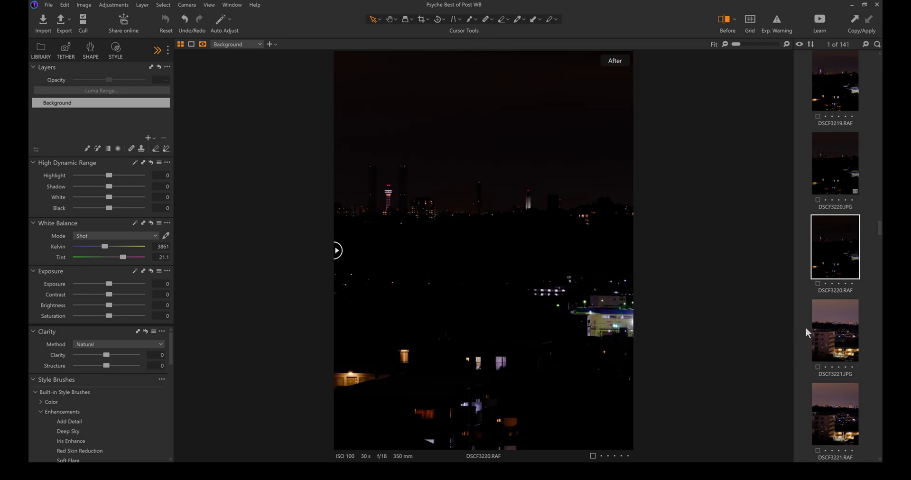
Step: Open DSCF3224.RAF and examine the illuminated tower on the skyline up close at 67%
{"action": "scroll", "coordinate": [851, 328], "scroll_direction": "down", "scroll_amount": 8}
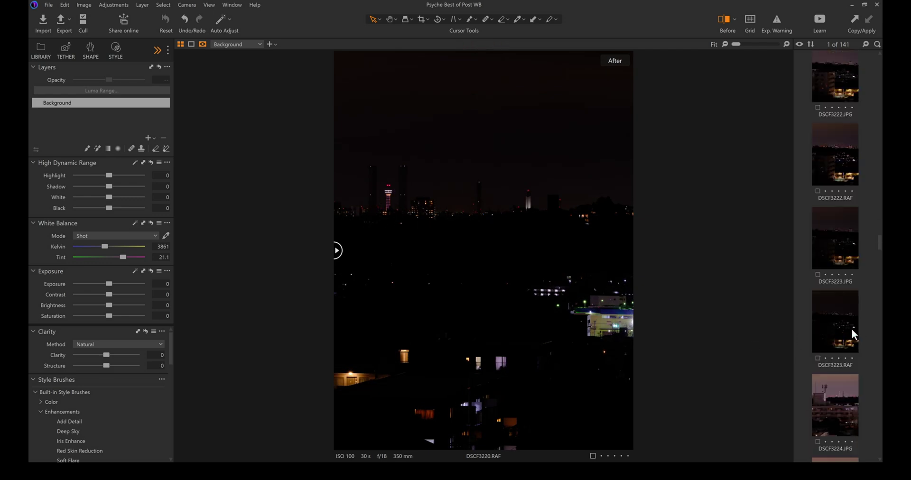
{"action": "scroll", "coordinate": [851, 329], "scroll_direction": "down", "scroll_amount": 5}
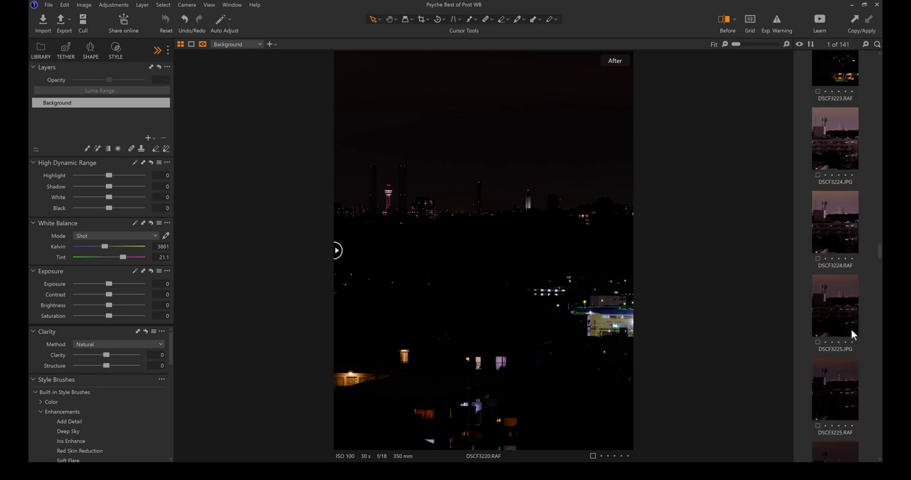
{"action": "left_click", "coordinate": [839, 219]}
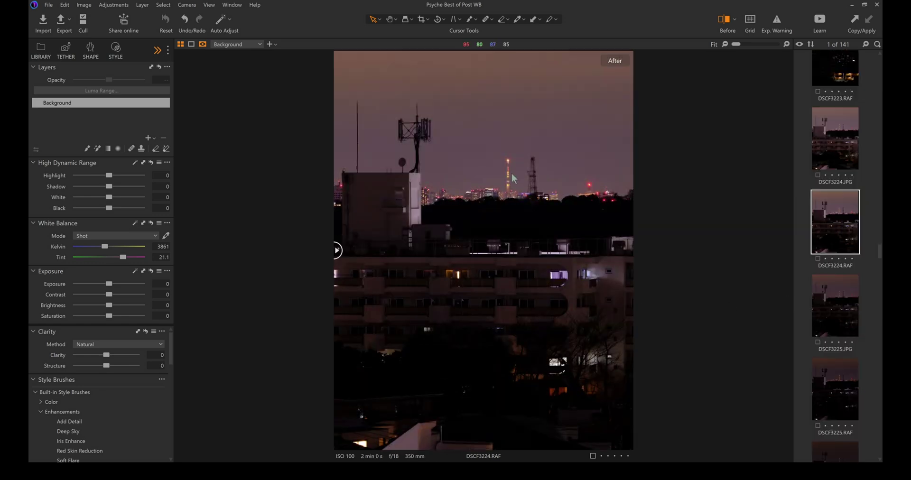
{"action": "scroll", "coordinate": [511, 172], "scroll_direction": "up", "scroll_amount": 3}
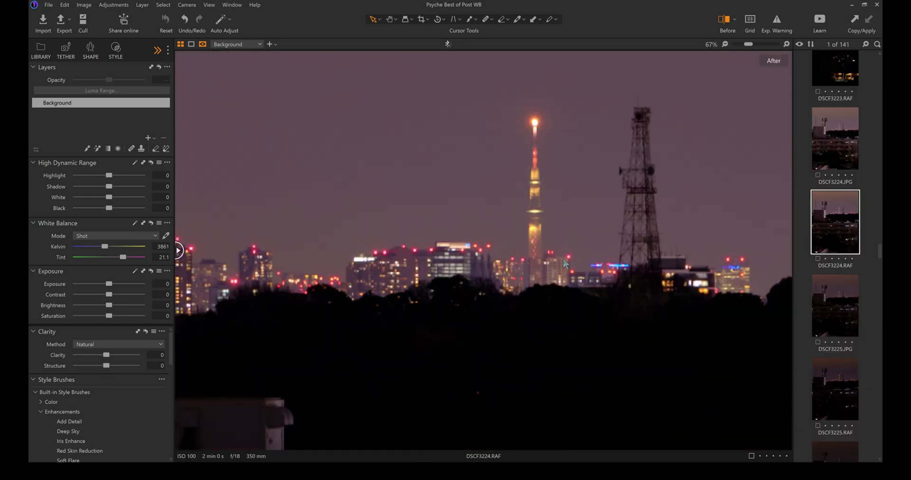
Step: Browse ahead to DSCF3227.JPG and DSCF3227.RAF and examine the RAF's tall lit tower up close at up to 300%
{"action": "scroll", "coordinate": [591, 300], "scroll_direction": "down", "scroll_amount": 3}
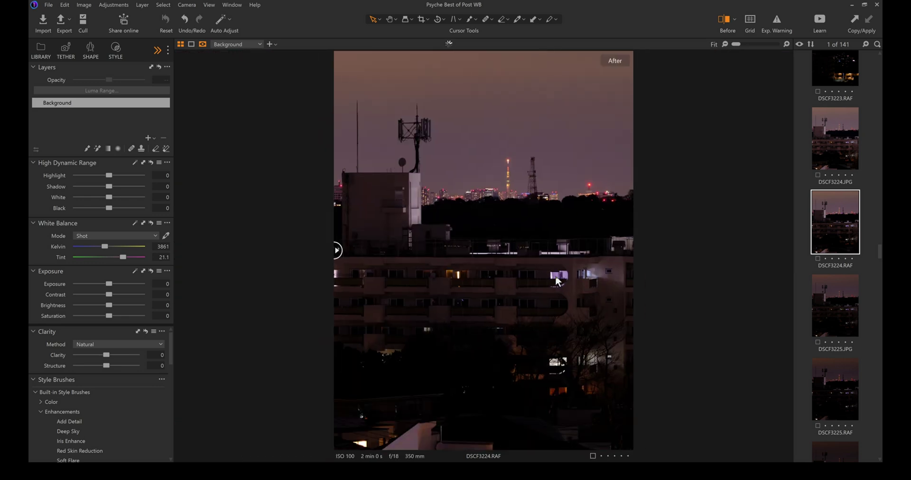
{"action": "scroll", "coordinate": [835, 294], "scroll_direction": "down", "scroll_amount": 5}
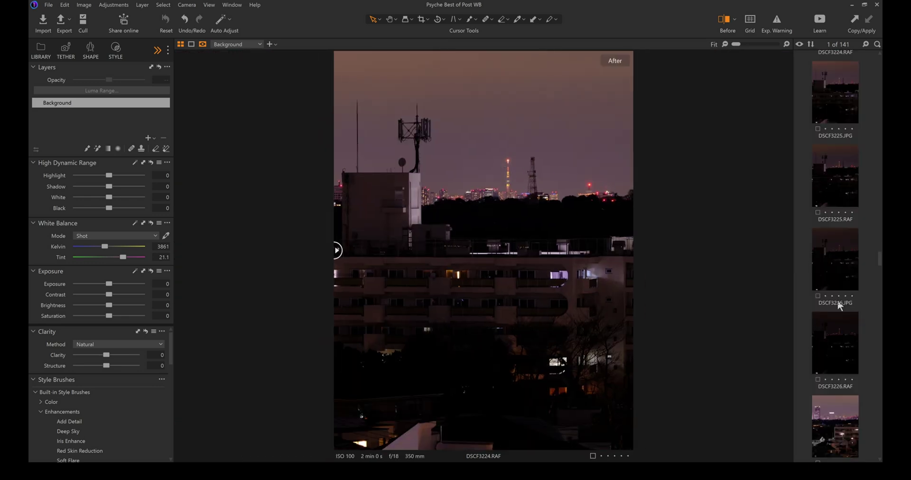
{"action": "left_click", "coordinate": [844, 281]}
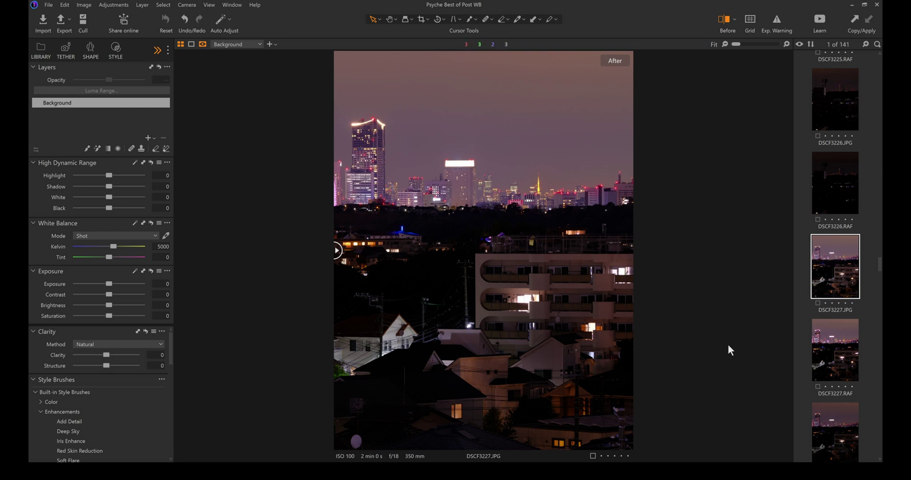
{"action": "scroll", "coordinate": [843, 309], "scroll_direction": "down", "scroll_amount": 1}
{"action": "left_click", "coordinate": [842, 311]}
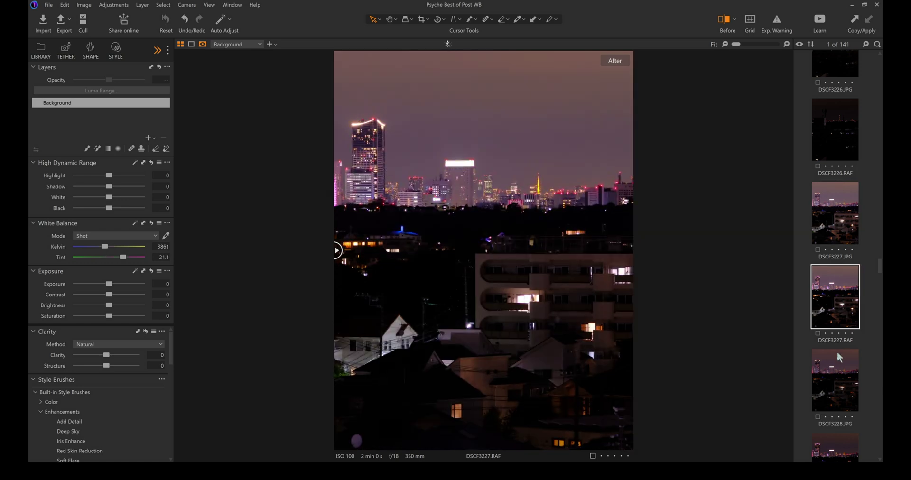
{"action": "scroll", "coordinate": [836, 351], "scroll_direction": "down", "scroll_amount": 2}
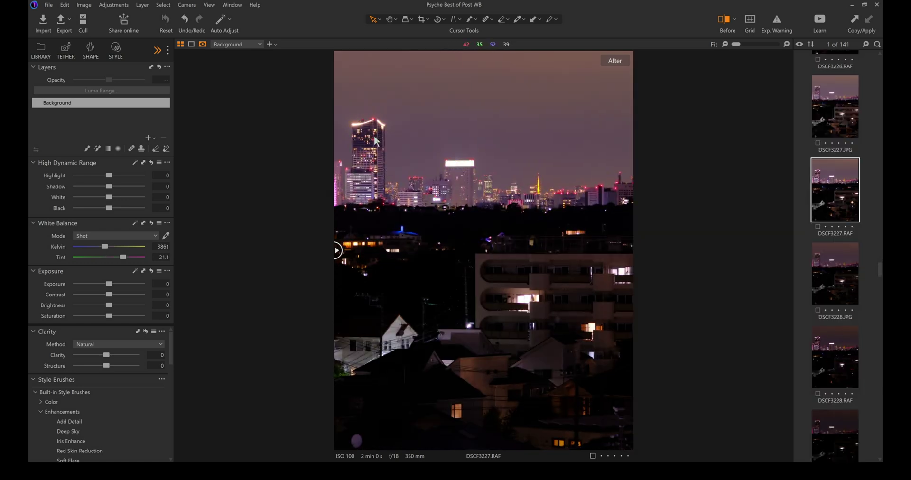
{"action": "scroll", "coordinate": [373, 135], "scroll_direction": "up", "scroll_amount": 2}
{"action": "scroll", "coordinate": [328, 159], "scroll_direction": "up", "scroll_amount": 3}
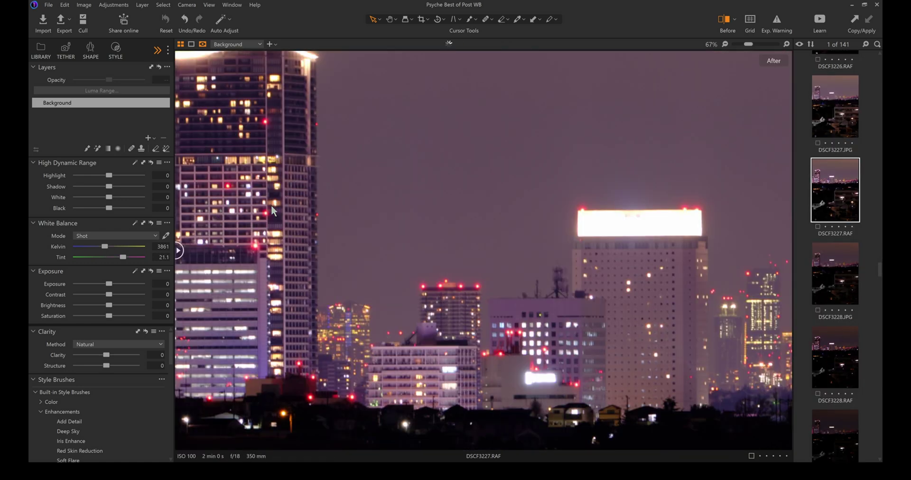
{"action": "scroll", "coordinate": [352, 171], "scroll_direction": "up", "scroll_amount": 4}
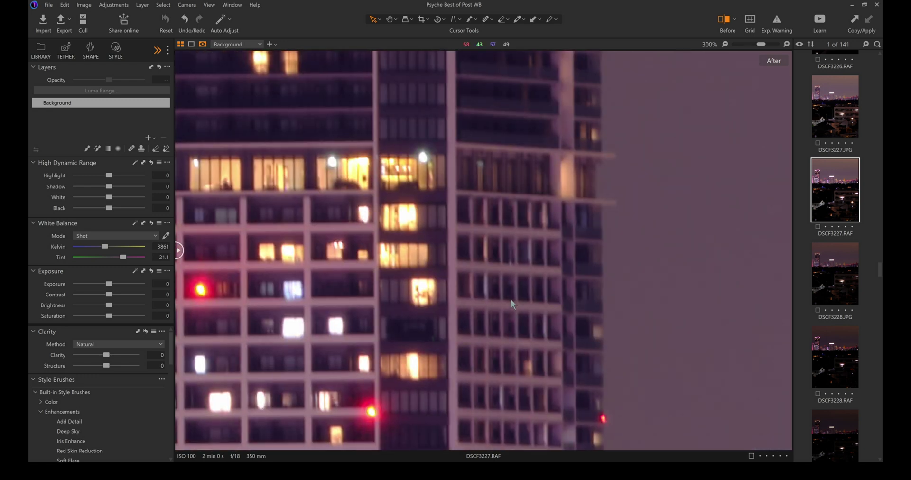
{"action": "scroll", "coordinate": [511, 304], "scroll_direction": "down", "scroll_amount": 3}
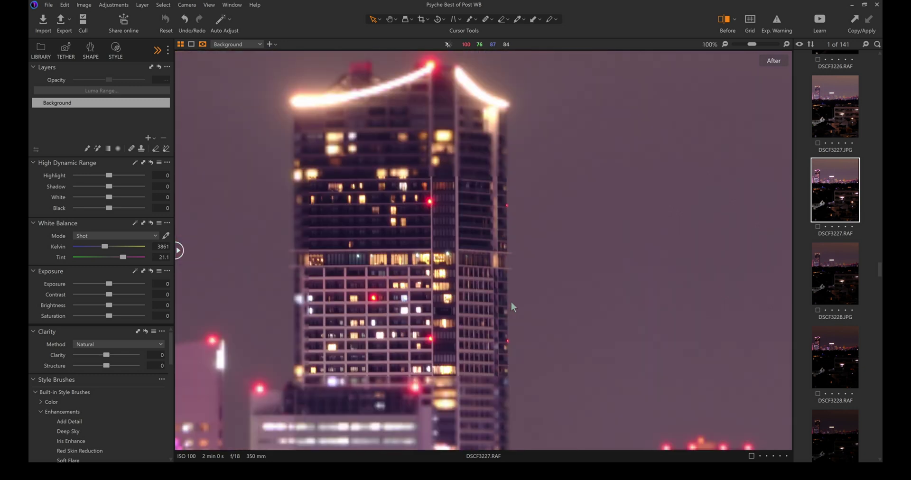
{"action": "scroll", "coordinate": [431, 326], "scroll_direction": "down", "scroll_amount": 1}
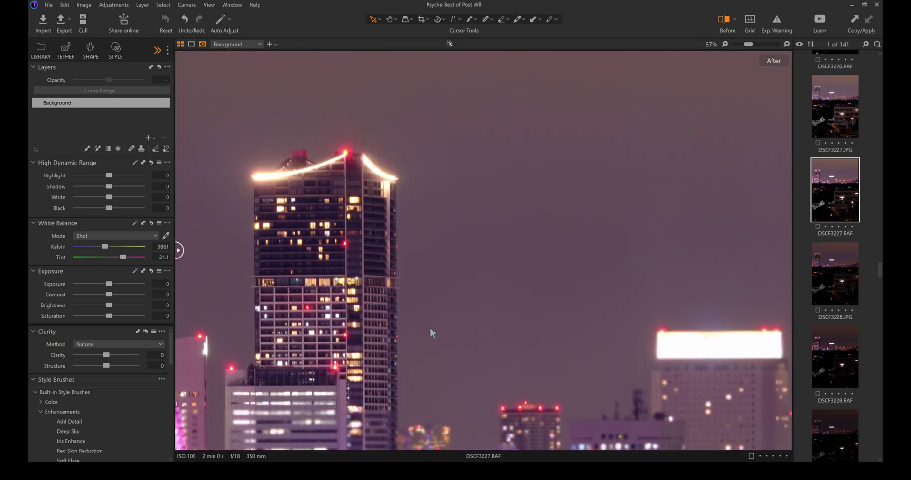
Step: Examine the tall building at 200% and the yellow skyline tower at 100% in DSCF3227.JPG, and compare with the RAF at 50%
{"action": "left_click", "coordinate": [826, 114]}
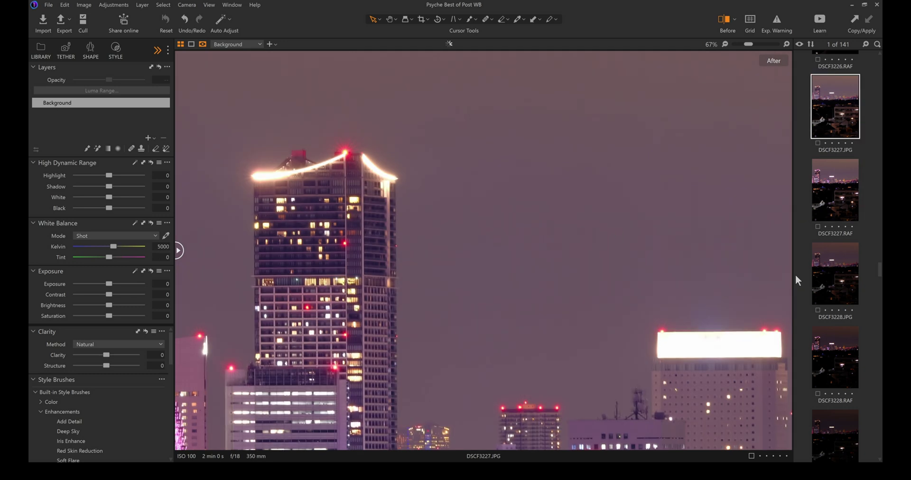
{"action": "scroll", "coordinate": [348, 246], "scroll_direction": "up", "scroll_amount": 3}
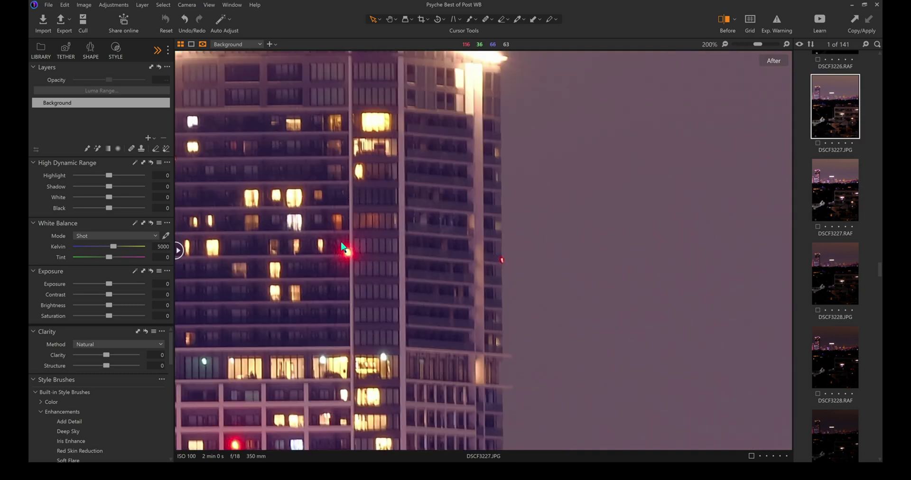
{"action": "scroll", "coordinate": [403, 285], "scroll_direction": "down", "scroll_amount": 5}
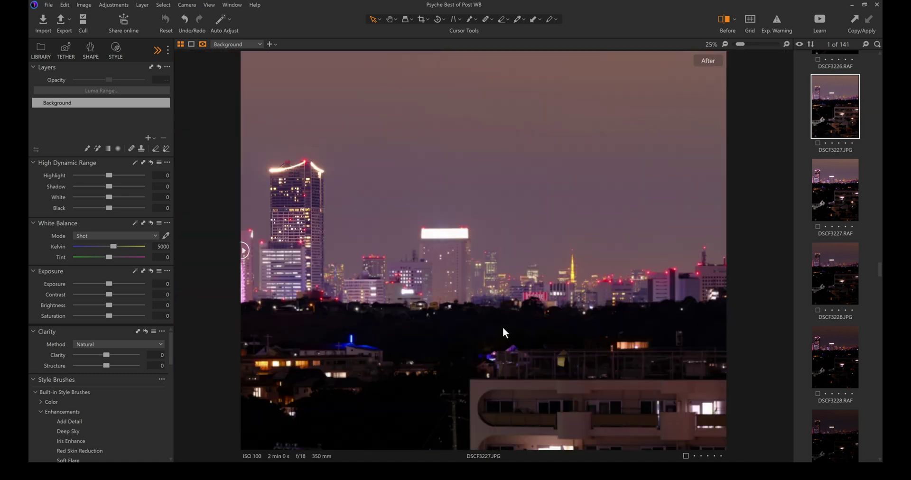
{"action": "scroll", "coordinate": [555, 185], "scroll_direction": "up", "scroll_amount": 4}
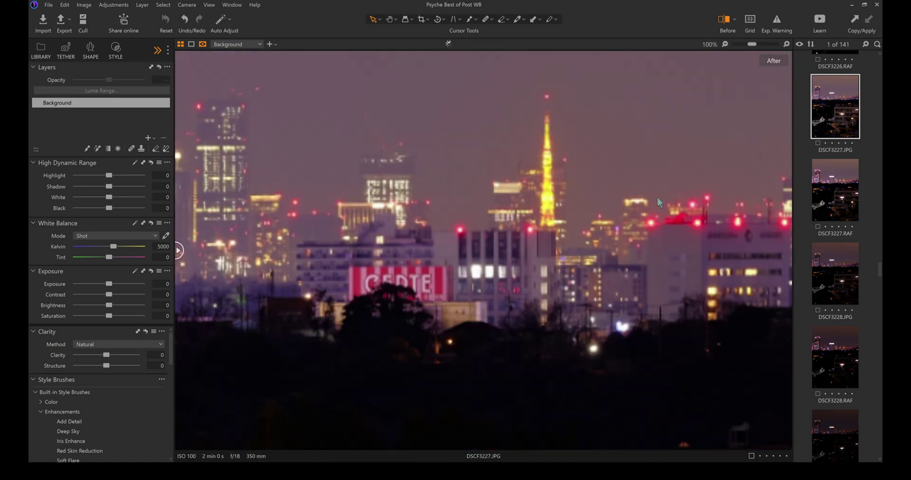
{"action": "scroll", "coordinate": [448, 205], "scroll_direction": "down", "scroll_amount": 1}
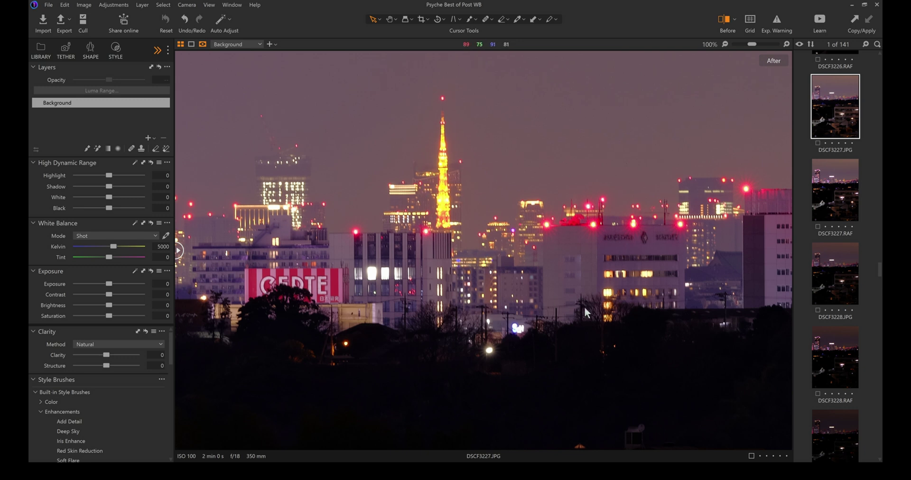
{"action": "scroll", "coordinate": [590, 321], "scroll_direction": "down", "scroll_amount": 1}
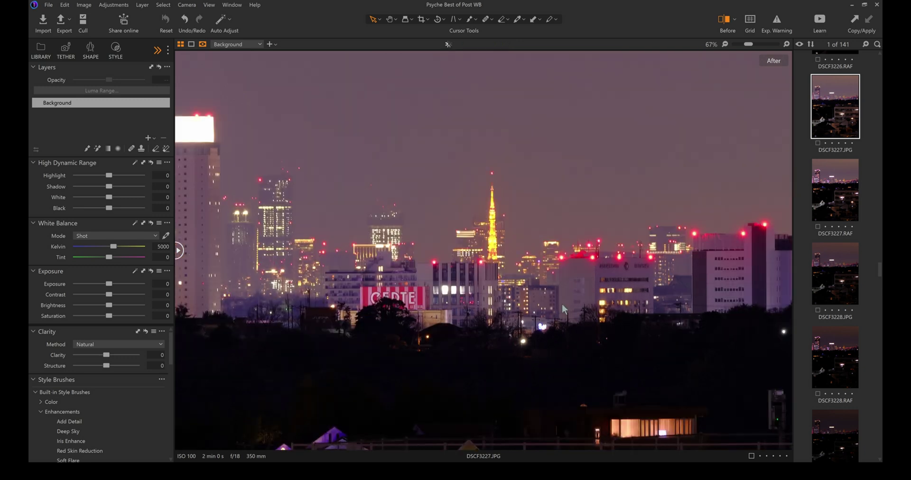
{"action": "scroll", "coordinate": [759, 306], "scroll_direction": "down", "scroll_amount": 1}
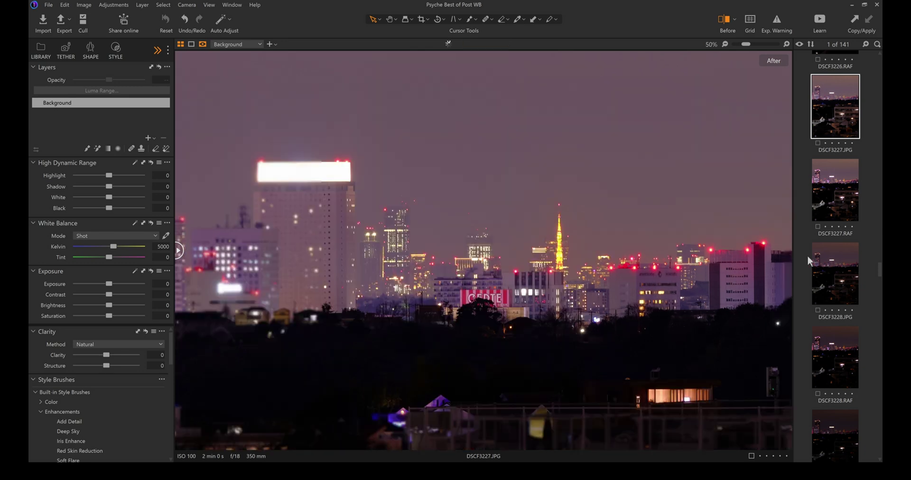
{"action": "left_click", "coordinate": [841, 201]}
Step: View DSCF3228.RAF, open DSCF3231.JPG and examine the bridge and fireworks at 100%, 67% and 50%
{"action": "scroll", "coordinate": [837, 289], "scroll_direction": "down", "scroll_amount": 2}
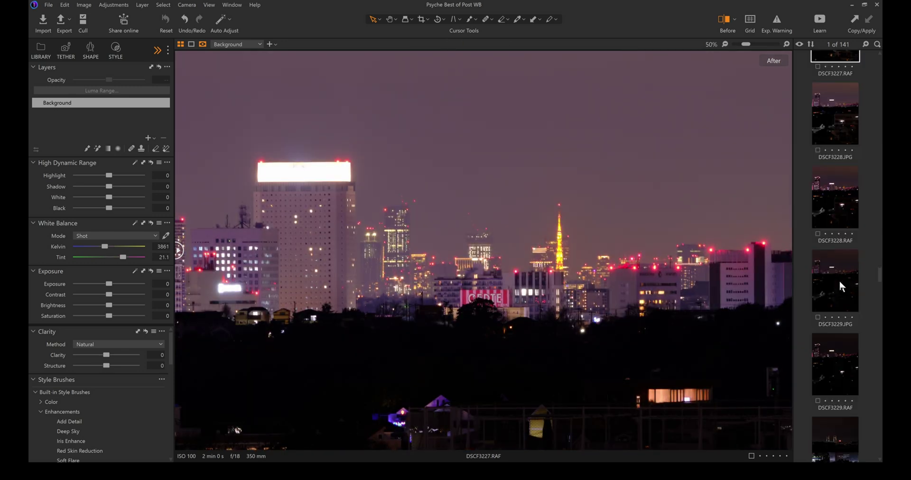
{"action": "left_click", "coordinate": [836, 189]}
{"action": "scroll", "coordinate": [812, 312], "scroll_direction": "down", "scroll_amount": 4}
{"action": "left_click", "coordinate": [817, 308]}
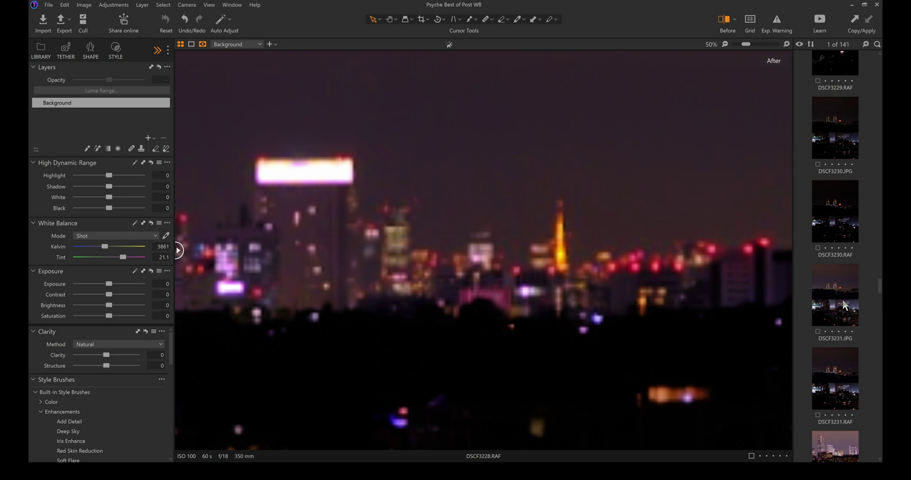
{"action": "scroll", "coordinate": [822, 329], "scroll_direction": "down", "scroll_amount": 4}
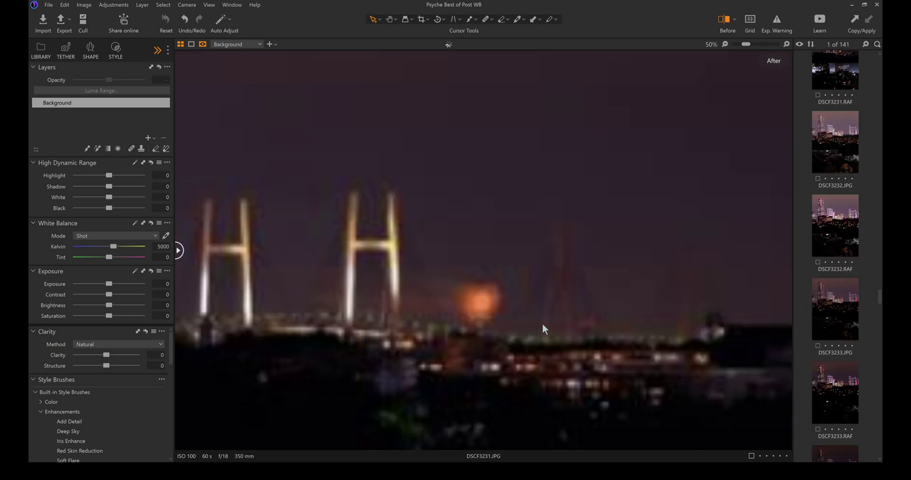
{"action": "double_click", "coordinate": [504, 363]}
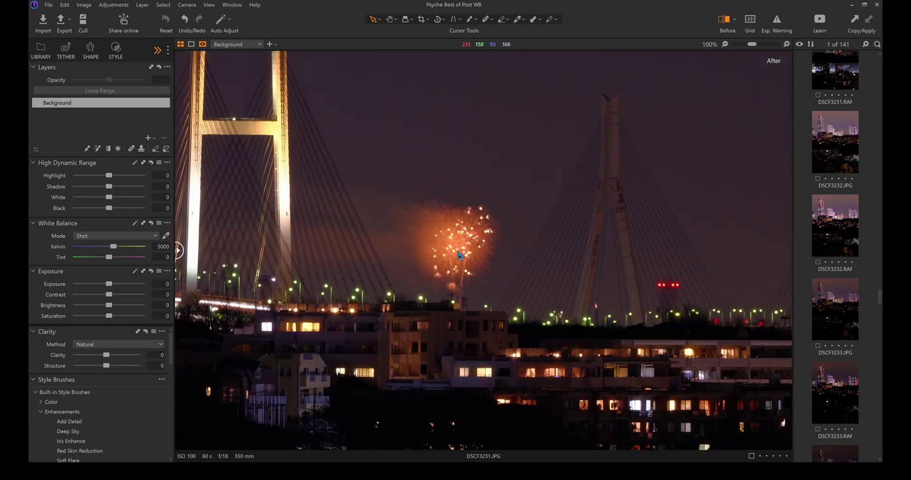
{"action": "scroll", "coordinate": [459, 256], "scroll_direction": "down", "scroll_amount": 1}
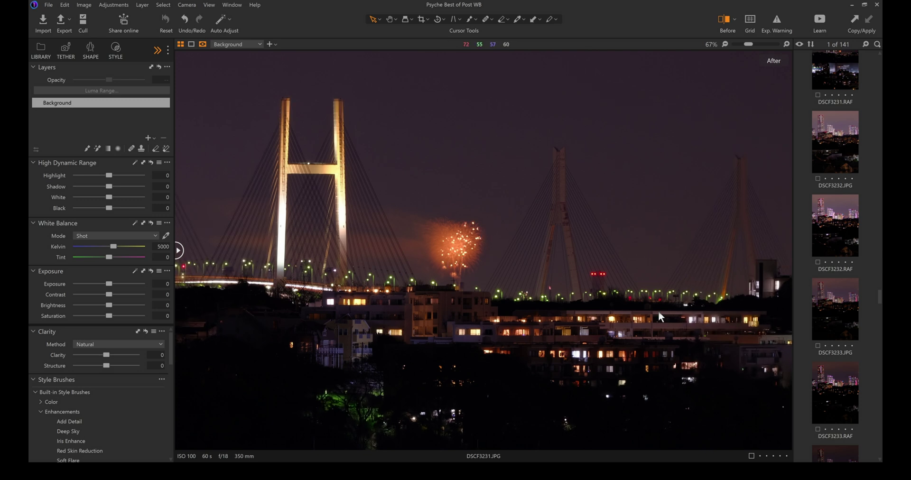
{"action": "scroll", "coordinate": [658, 311], "scroll_direction": "down", "scroll_amount": 1}
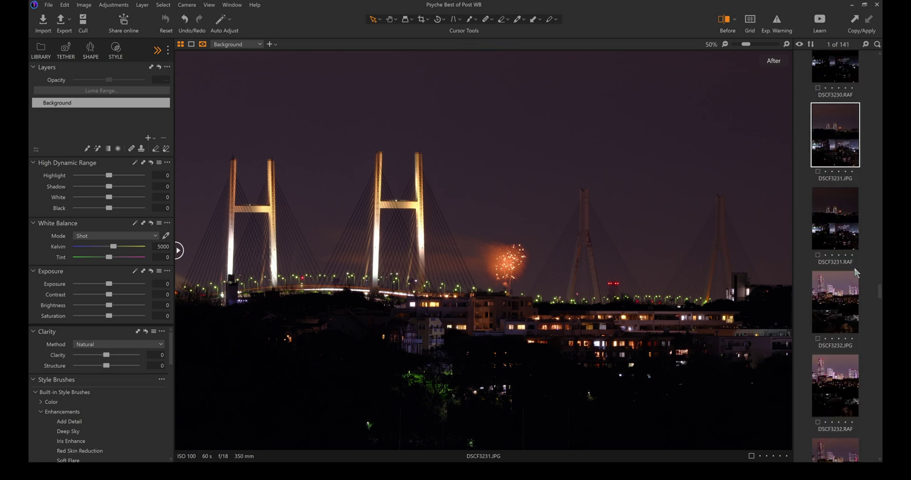
Step: Go back to the 30-second bridge and fireworks exposure and view DSCF3230.RAF and DSCF3230.JPG
{"action": "scroll", "coordinate": [854, 267], "scroll_direction": "up", "scroll_amount": 2}
{"action": "left_click", "coordinate": [842, 208]}
{"action": "scroll", "coordinate": [844, 204], "scroll_direction": "up", "scroll_amount": 1}
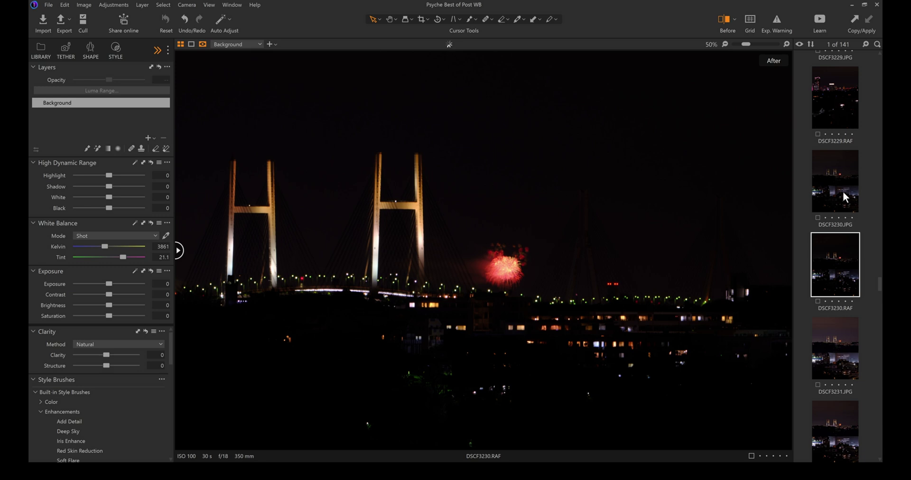
{"action": "left_click", "coordinate": [843, 191]}
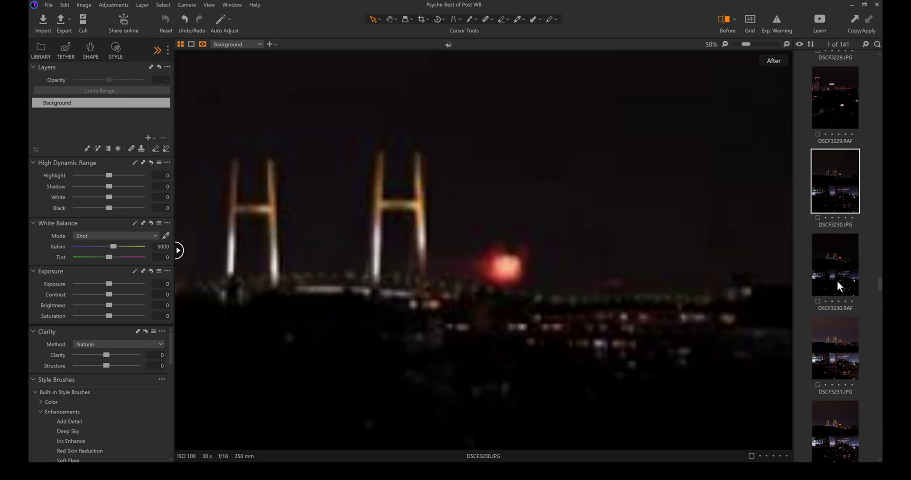
Step: Look through the skyline shots DSCF3232.RAF, DSCF3233.RAF, DSCF3234.JPG and DSCF3235.JPG, and return to DSCF3234.RAF
{"action": "scroll", "coordinate": [837, 282], "scroll_direction": "down", "scroll_amount": 4}
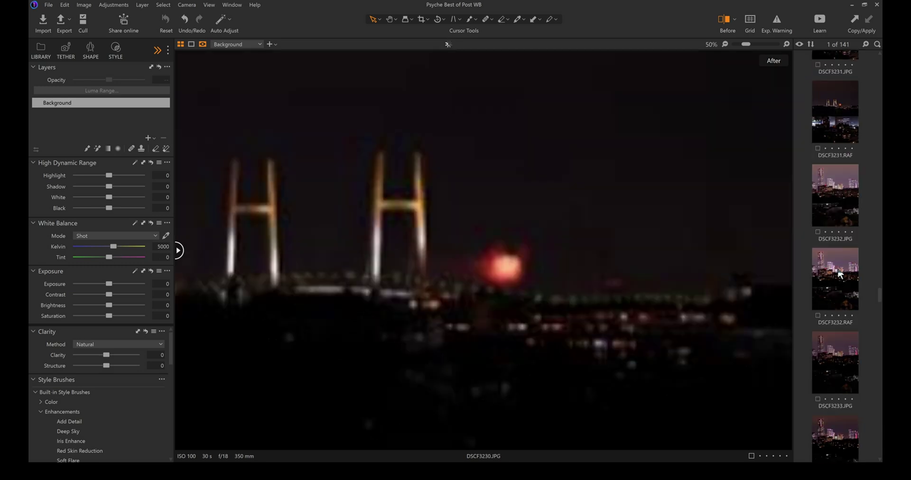
{"action": "left_click", "coordinate": [837, 274]}
{"action": "scroll", "coordinate": [830, 314], "scroll_direction": "down", "scroll_amount": 1}
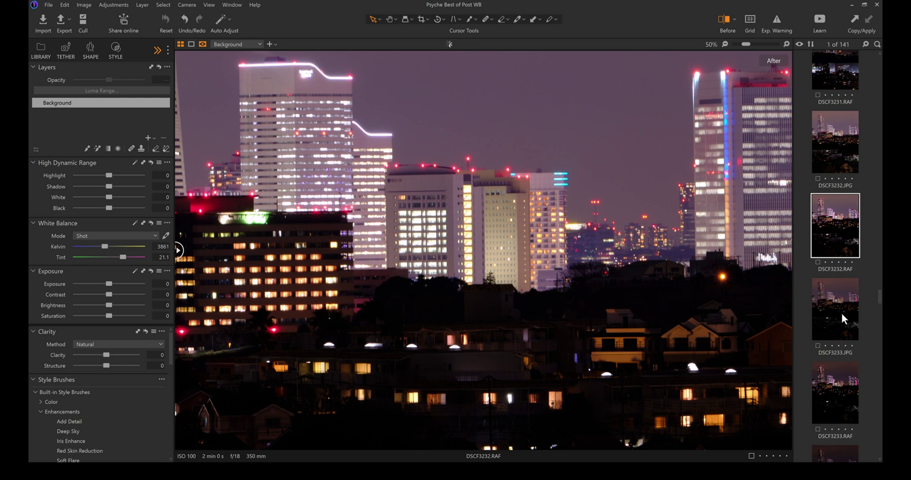
{"action": "scroll", "coordinate": [841, 314], "scroll_direction": "down", "scroll_amount": 2}
{"action": "left_click", "coordinate": [838, 299]}
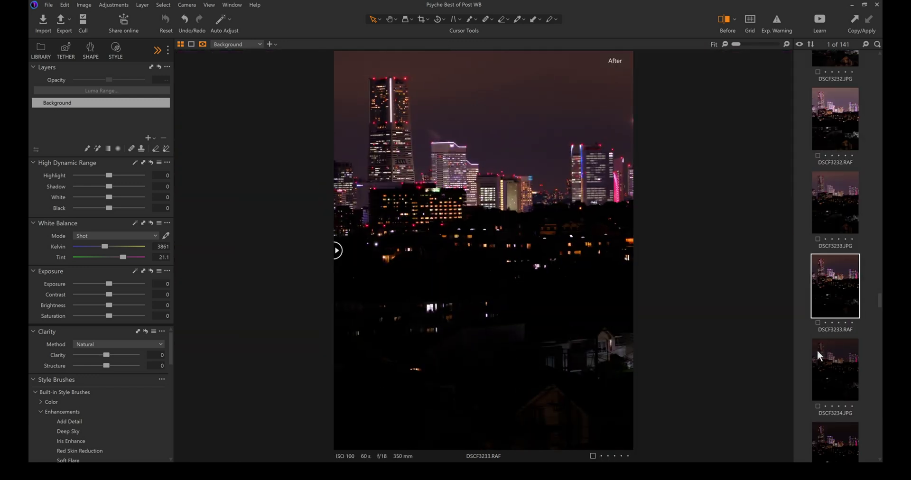
{"action": "scroll", "coordinate": [823, 353], "scroll_direction": "down", "scroll_amount": 2}
{"action": "left_click", "coordinate": [842, 262]}
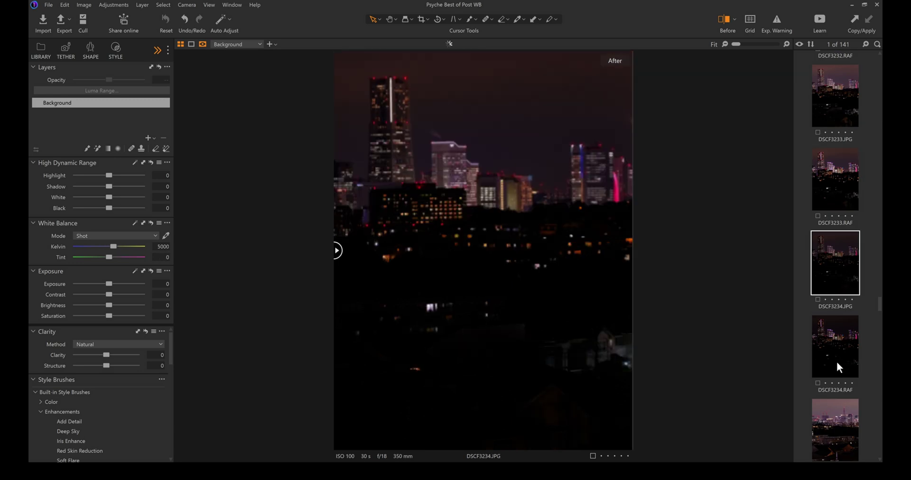
{"action": "scroll", "coordinate": [836, 347], "scroll_direction": "down", "scroll_amount": 2}
{"action": "left_click", "coordinate": [831, 230]}
{"action": "scroll", "coordinate": [831, 332], "scroll_direction": "down", "scroll_amount": 1}
{"action": "left_click", "coordinate": [830, 263]}
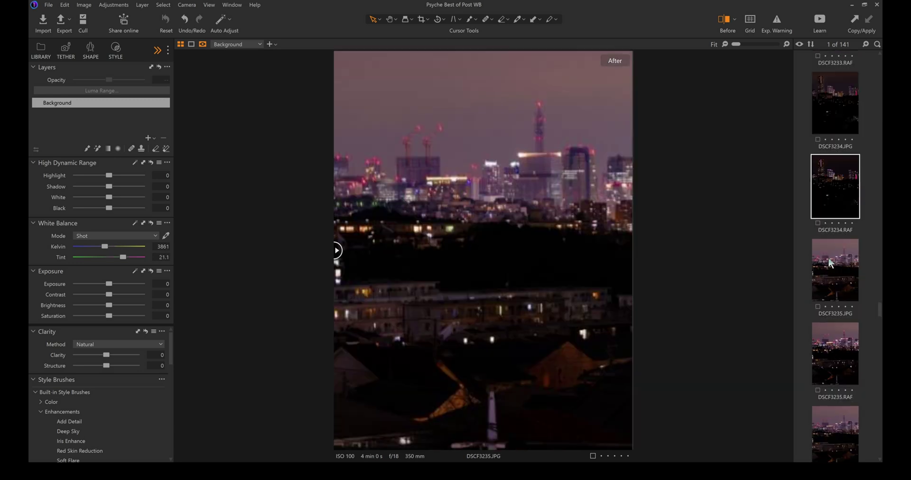
{"action": "left_click", "coordinate": [839, 352]}
{"action": "left_click", "coordinate": [830, 180]}
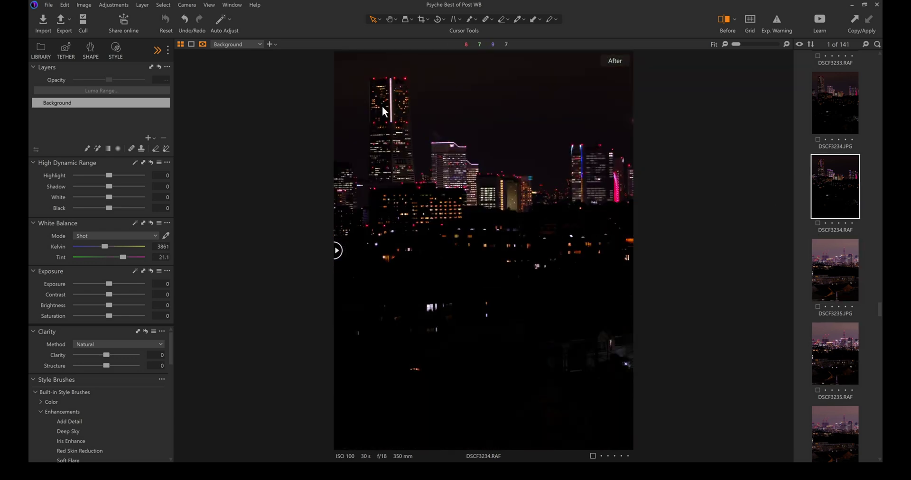
Step: View DSCF3237.RAF and DSCF3238.JPG, and examine the cranes and skyline of DSCF3238.RAF at 33%
{"action": "scroll", "coordinate": [846, 366], "scroll_direction": "down", "scroll_amount": 5}
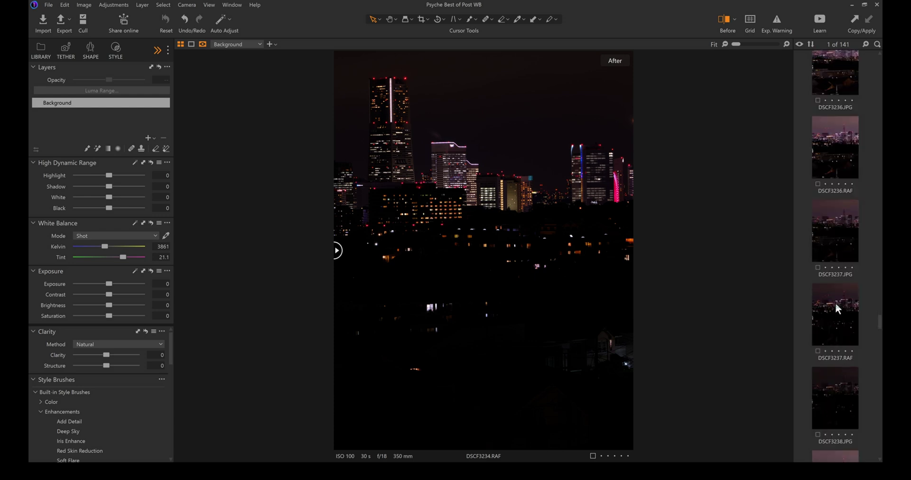
{"action": "left_click", "coordinate": [835, 304]}
{"action": "scroll", "coordinate": [838, 392], "scroll_direction": "down", "scroll_amount": 2}
{"action": "left_click", "coordinate": [833, 292]}
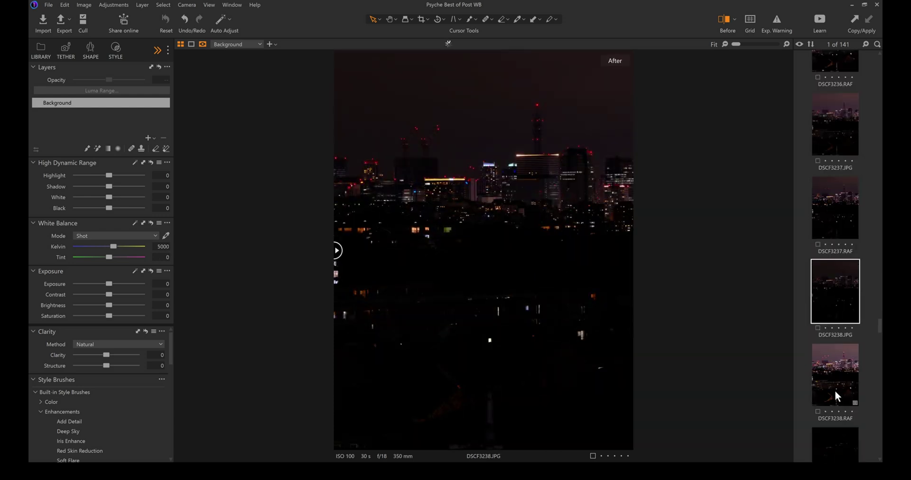
{"action": "scroll", "coordinate": [834, 388], "scroll_direction": "down", "scroll_amount": 1}
{"action": "left_click", "coordinate": [828, 282]}
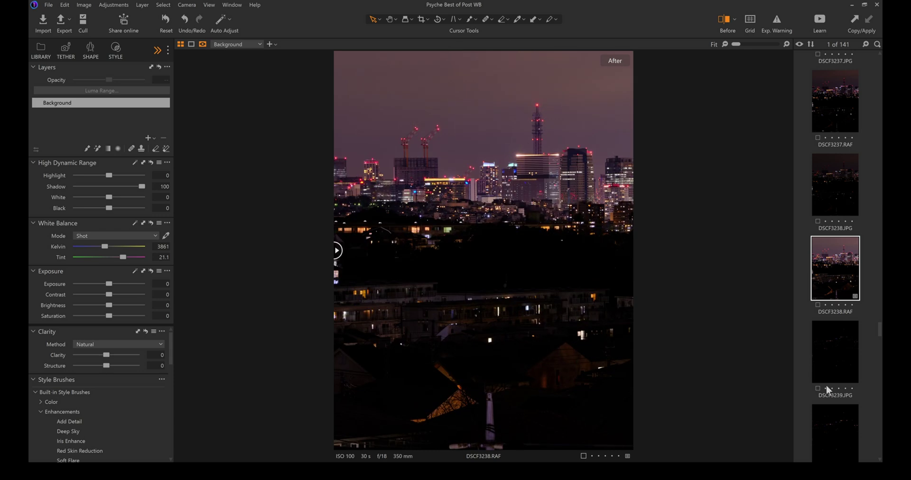
{"action": "scroll", "coordinate": [497, 93], "scroll_direction": "up", "scroll_amount": 3}
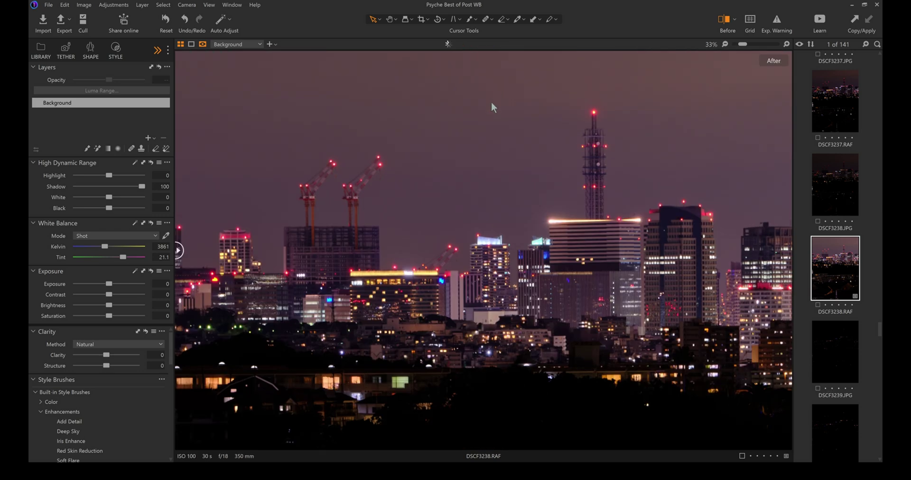
{"action": "scroll", "coordinate": [815, 336], "scroll_direction": "down", "scroll_amount": 5}
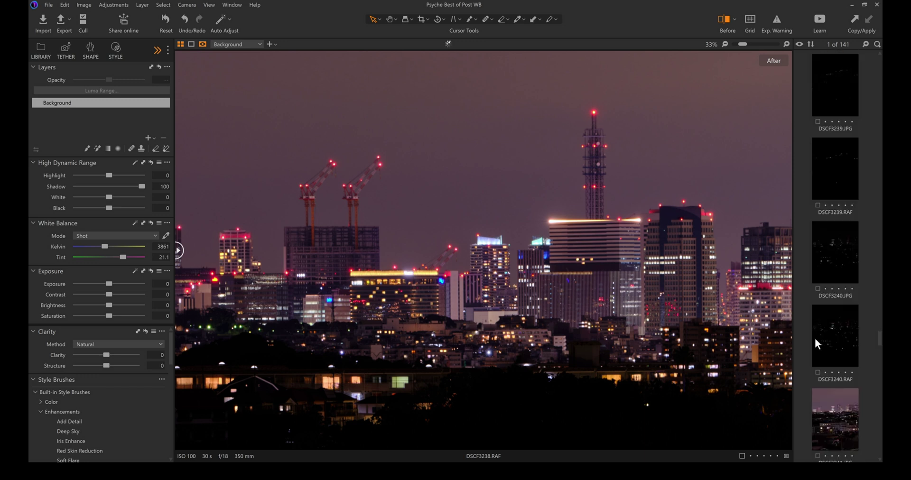
Step: Compare the wider skyline shots DSCF3241.JPG, DSCF3241.RAF, DSCF3243.JPG, DSCF3243.RAF and DSCF3245.JPG at their different exposure times
{"action": "left_click", "coordinate": [835, 251]}
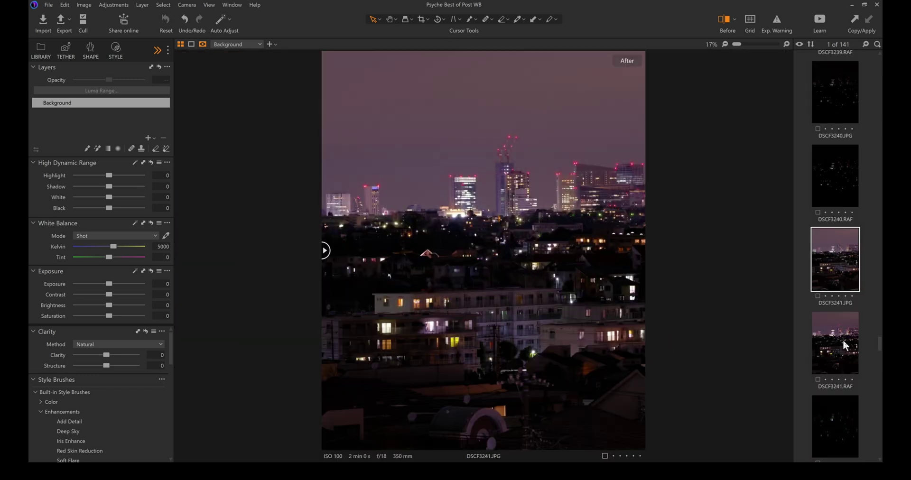
{"action": "left_click", "coordinate": [838, 340]}
{"action": "scroll", "coordinate": [831, 366], "scroll_direction": "down", "scroll_amount": 5}
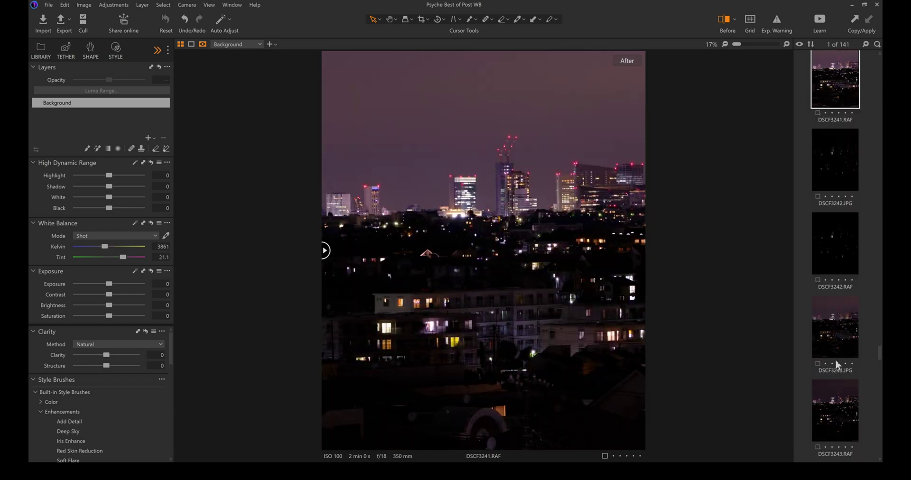
{"action": "left_click", "coordinate": [825, 327]}
{"action": "scroll", "coordinate": [838, 401], "scroll_direction": "down", "scroll_amount": 2}
{"action": "left_click", "coordinate": [827, 332]}
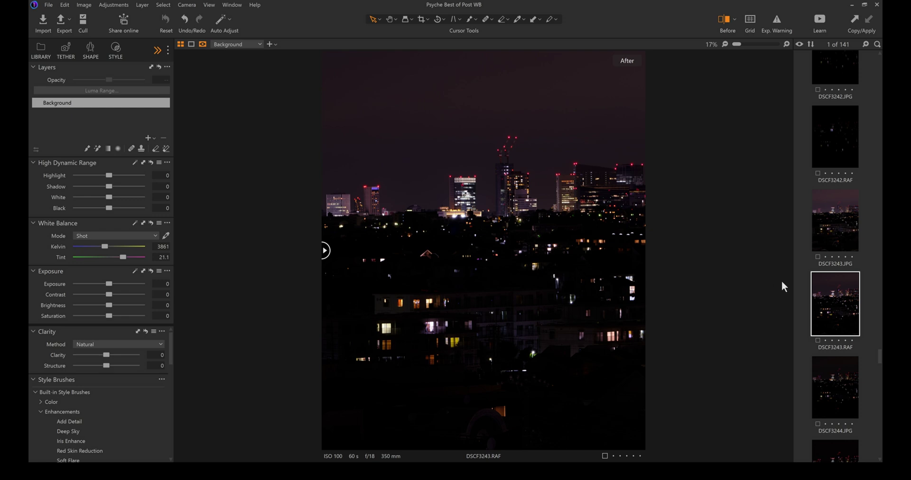
{"action": "scroll", "coordinate": [823, 326], "scroll_direction": "down", "scroll_amount": 3}
{"action": "left_click", "coordinate": [832, 325]}
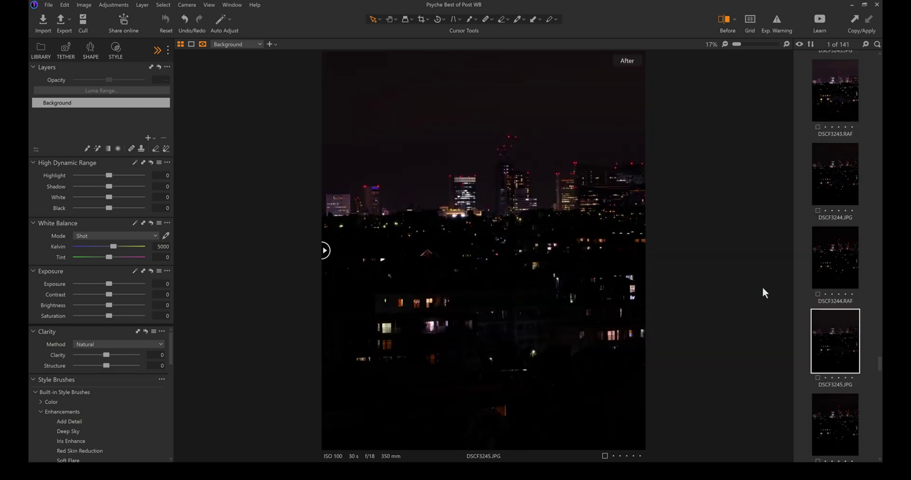
Step: Go back to the highway light-trail shots near the start of the session and open DSCF3207.RAF
{"action": "scroll", "coordinate": [830, 218], "scroll_direction": "up", "scroll_amount": 15}
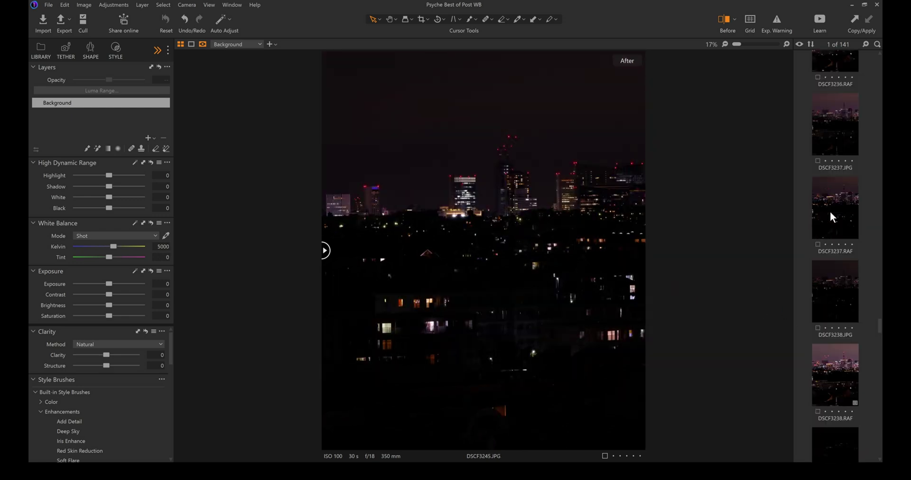
{"action": "left_click", "coordinate": [876, 259]}
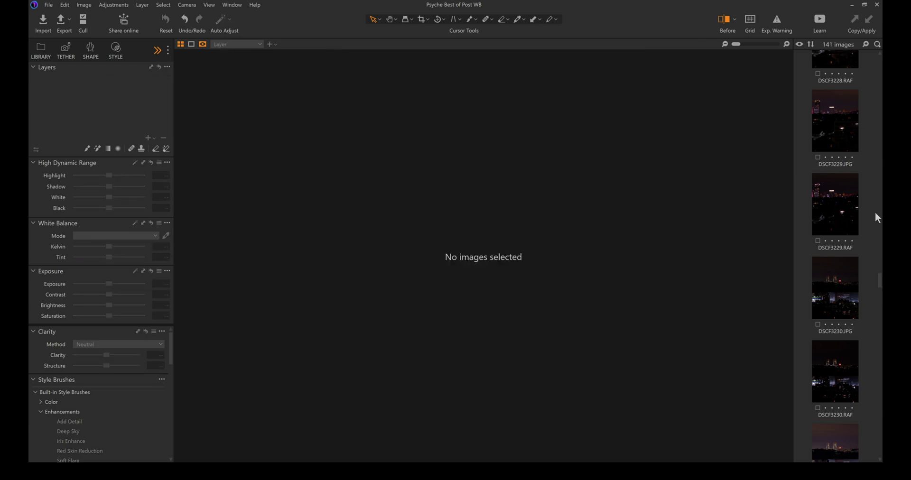
{"action": "left_click_drag", "start_coordinate": [879, 284], "coordinate": [879, 142]}
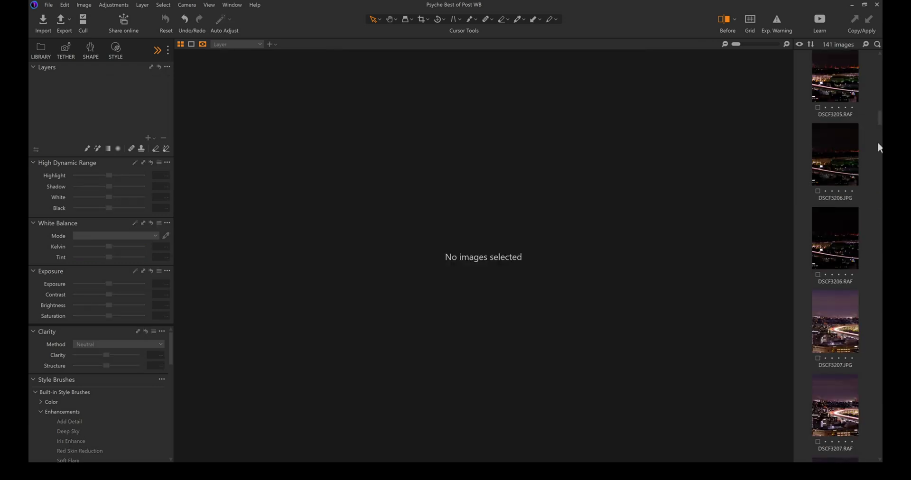
{"action": "left_click", "coordinate": [836, 404]}
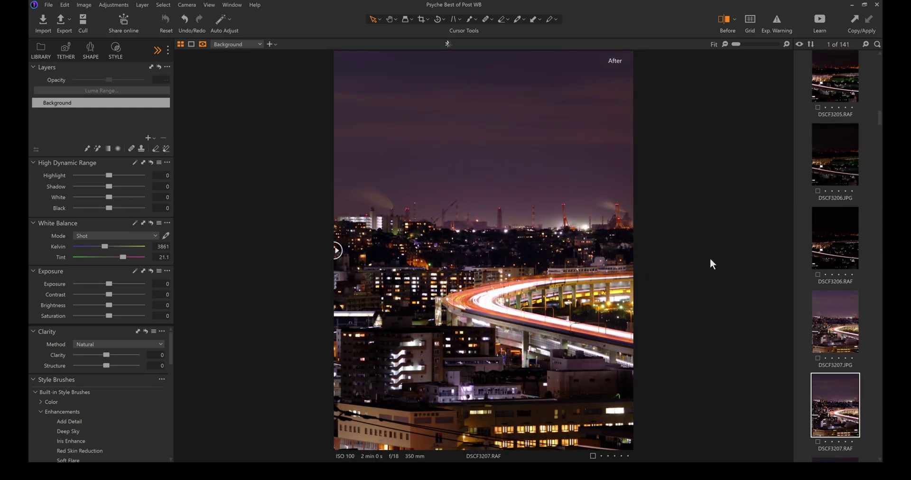